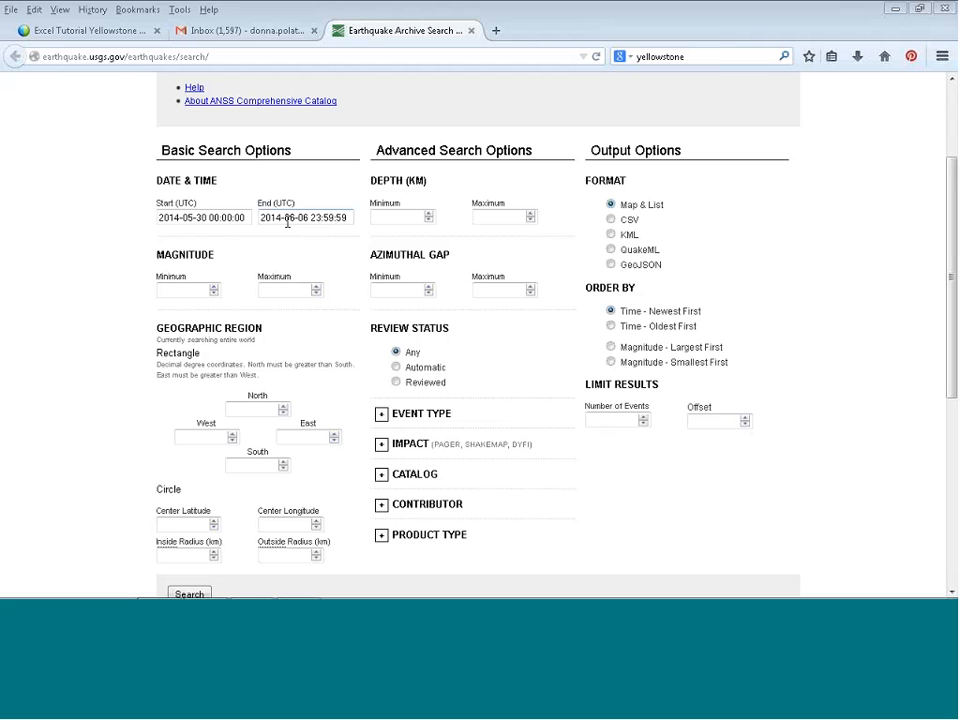
# Set the start date of the earthquake search to 1959-01-01.
pyautogui.moveTo(247, 215); pyautogui.dragTo(156, 226)
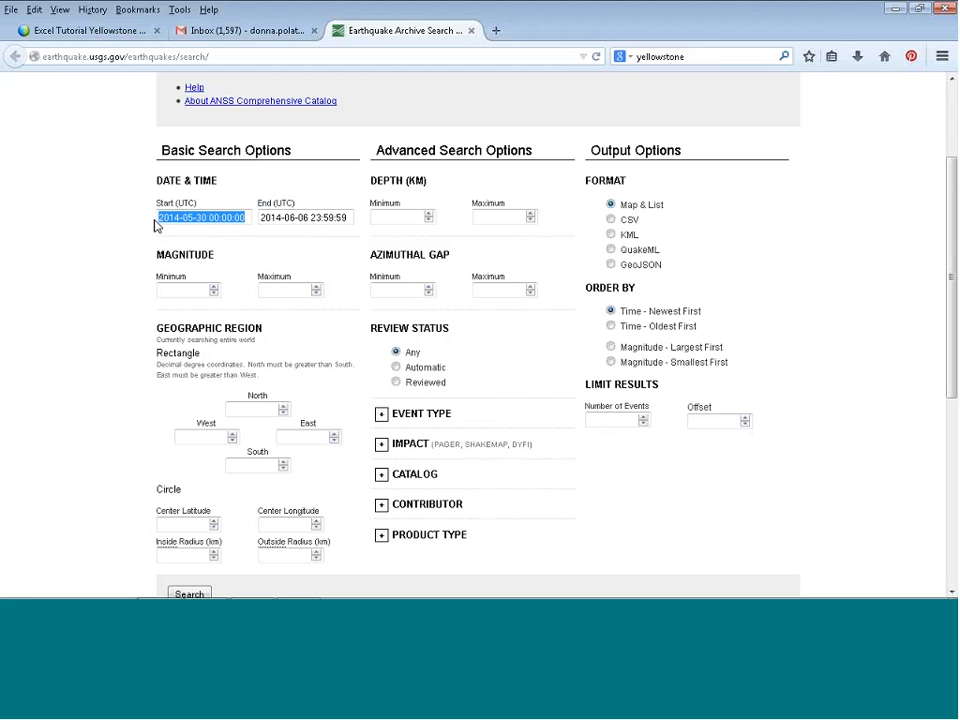
pyautogui.write('1')
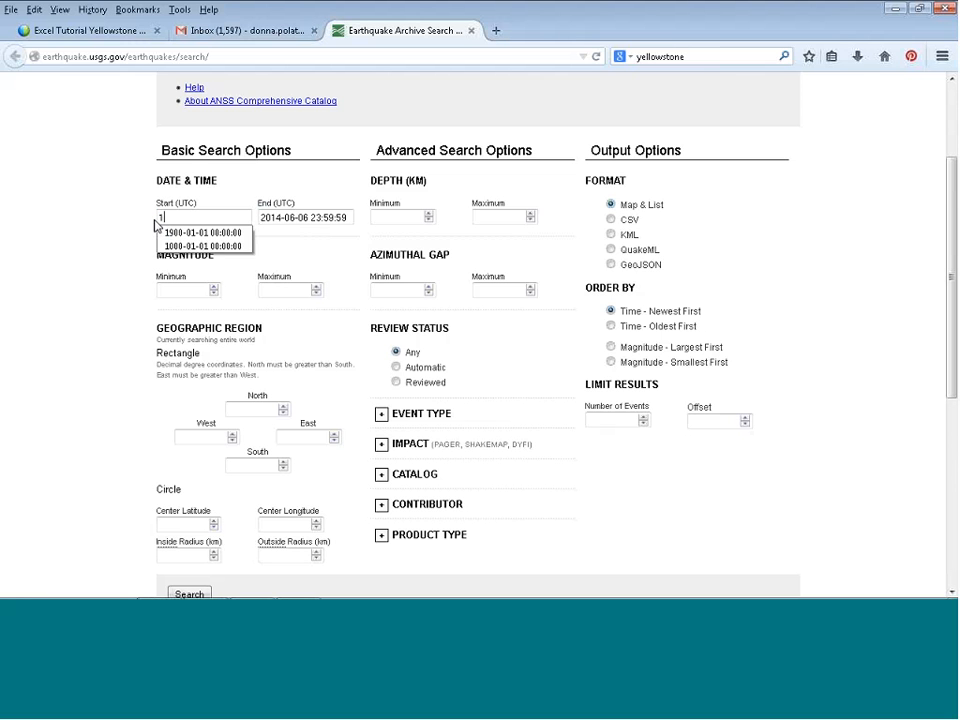
pyautogui.write('9')
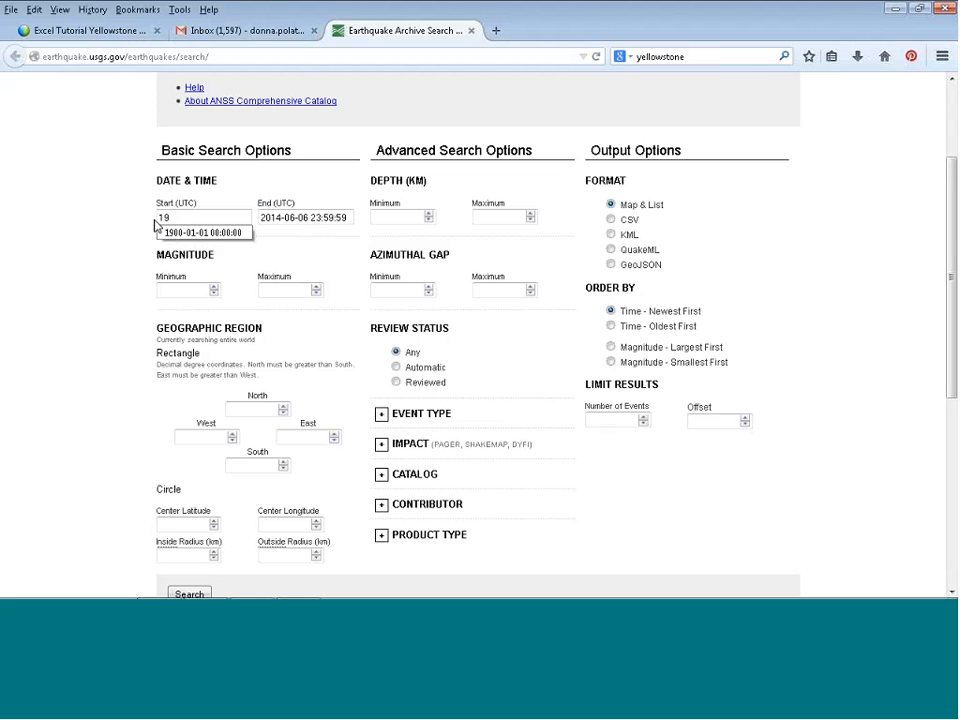
pyautogui.write('59')
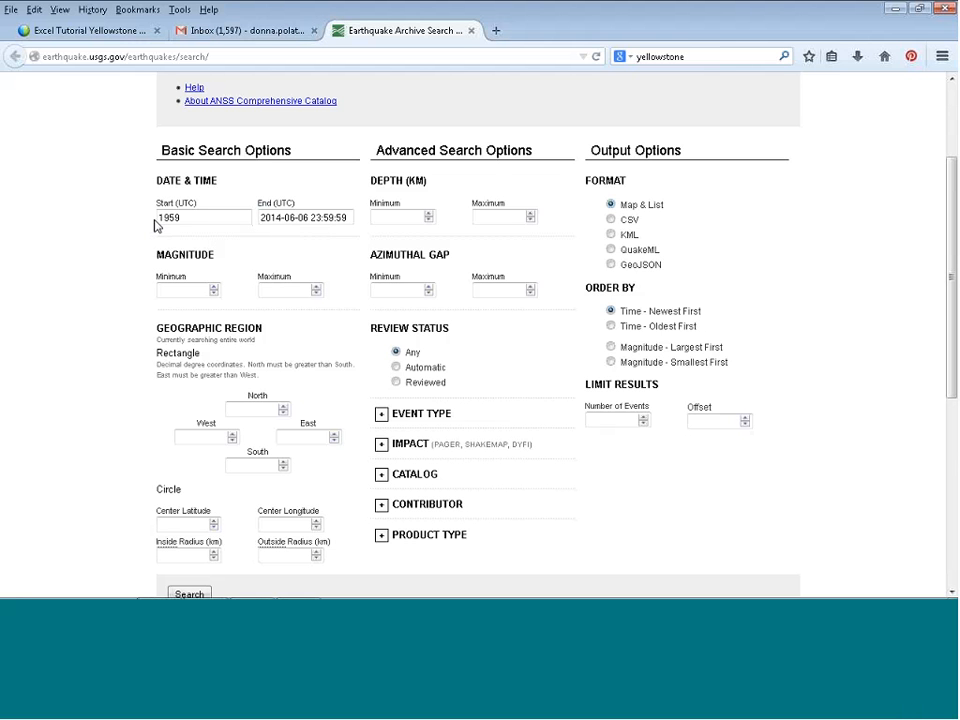
pyautogui.write('-01-01')
# Leave the minimum and maximum magnitude blank and choose CSV as the output format.
pyautogui.click(181, 291)
pyautogui.click(269, 291)
pyautogui.click(612, 221)
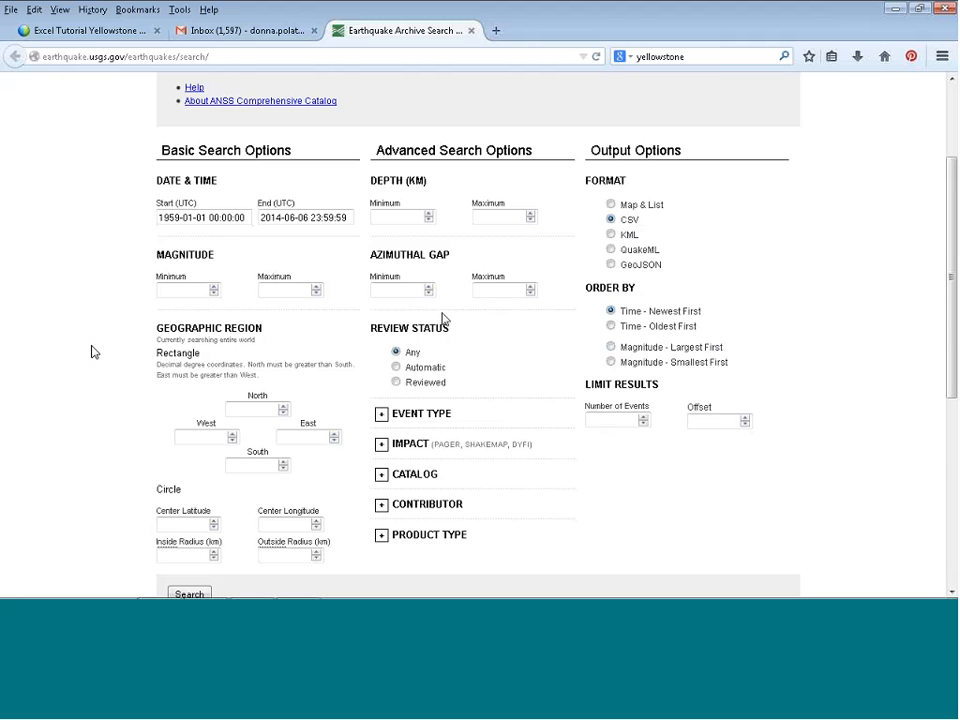
# Define the rectangular search region with north 45, south 44, west -111 and east -110.
pyautogui.scroll(-3, 92, 351)
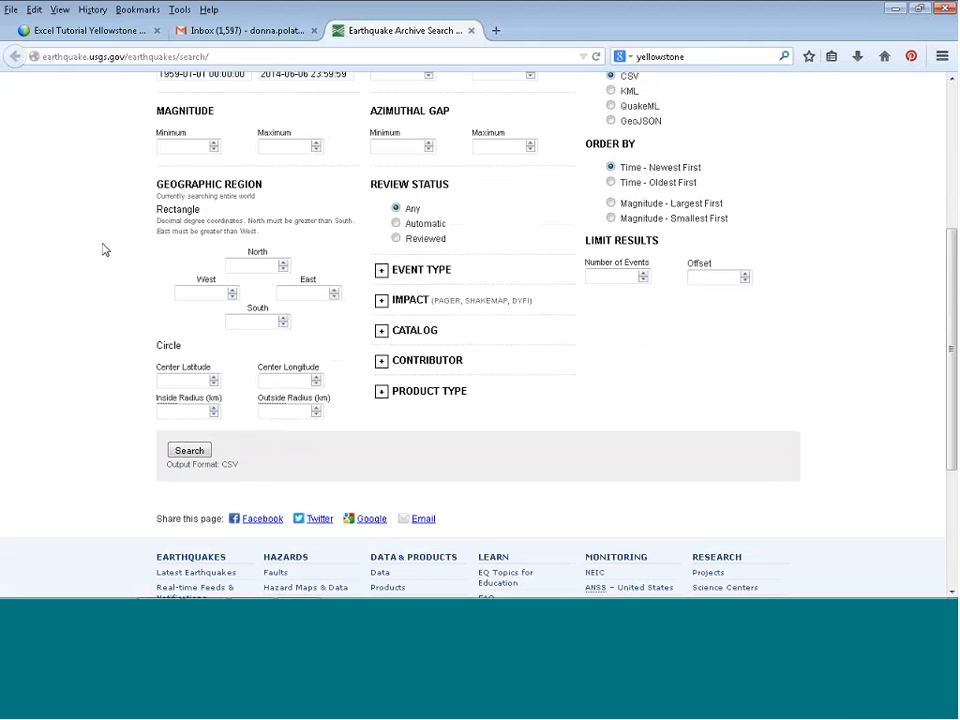
pyautogui.click(181, 296)
pyautogui.click(255, 265)
pyautogui.write('45')
pyautogui.click(240, 323)
pyautogui.write('44')
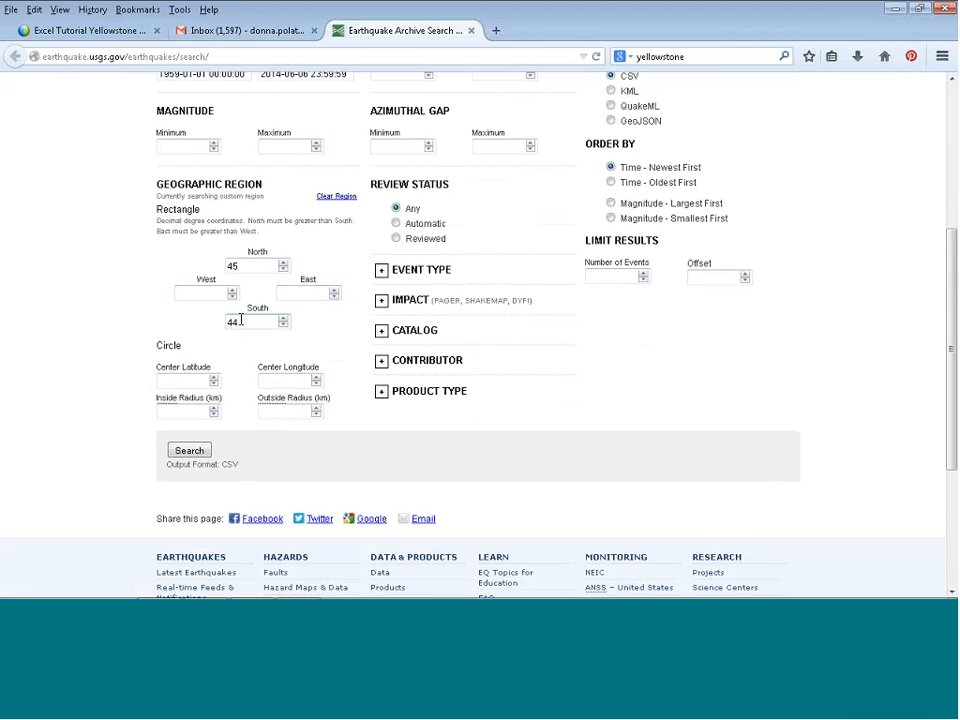
pyautogui.click(185, 294)
pyautogui.write('-111')
pyautogui.click(294, 293)
pyautogui.write('-110')
# Restrict the event type to Earthquakes and run the archive search.
pyautogui.click(382, 271)
pyautogui.click(390, 296)
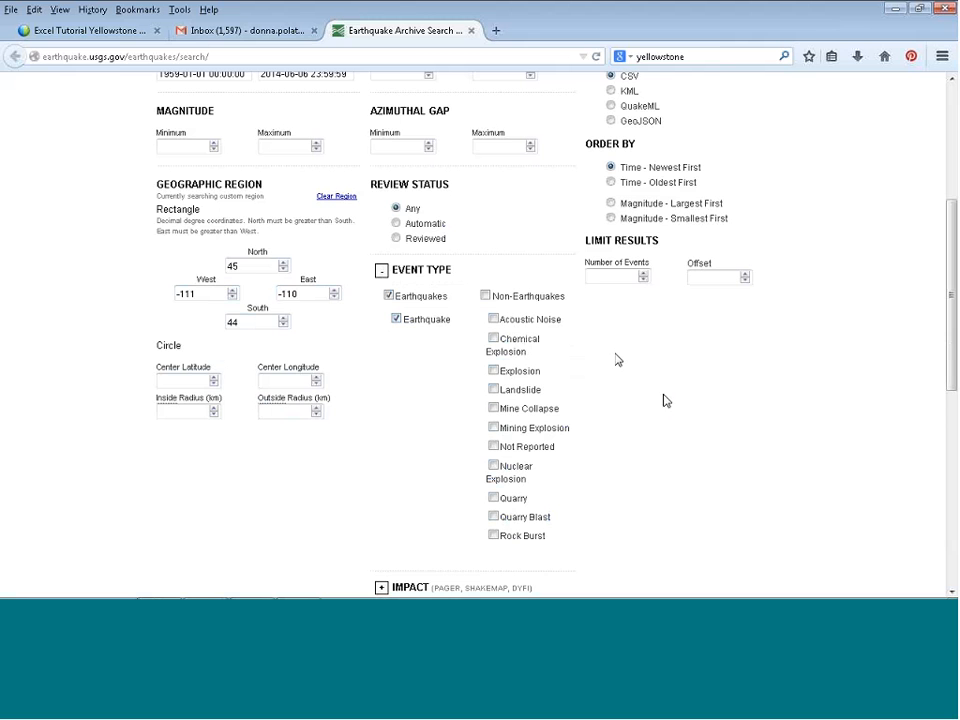
pyautogui.scroll(1, 770, 430)
pyautogui.scroll(-5, 770, 430)
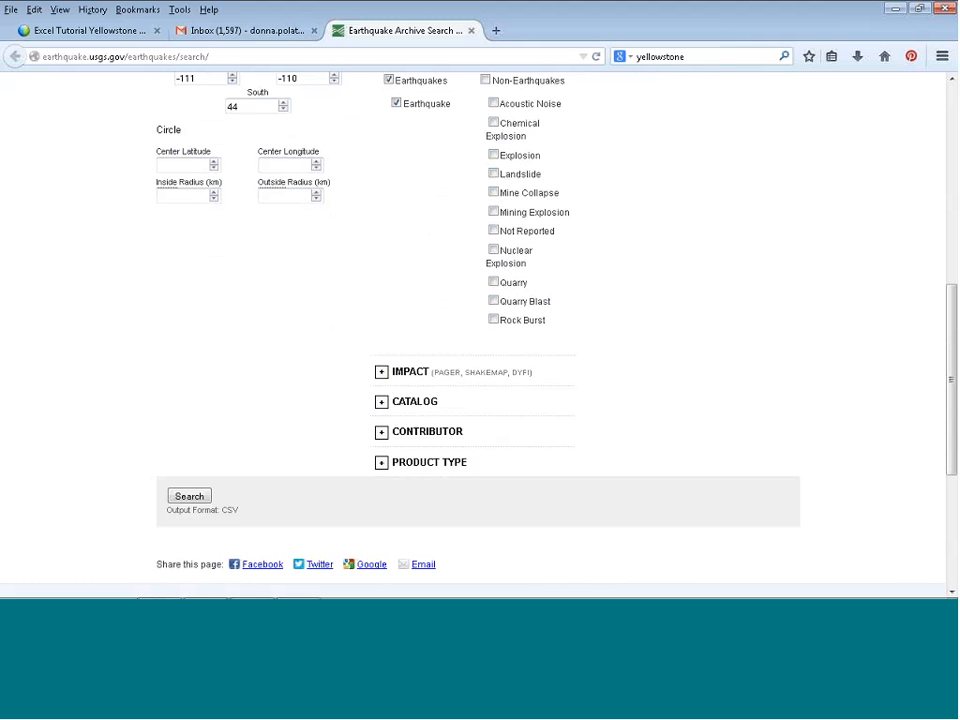
pyautogui.scroll(3, 790, 340)
pyautogui.scroll(7, 754, 409)
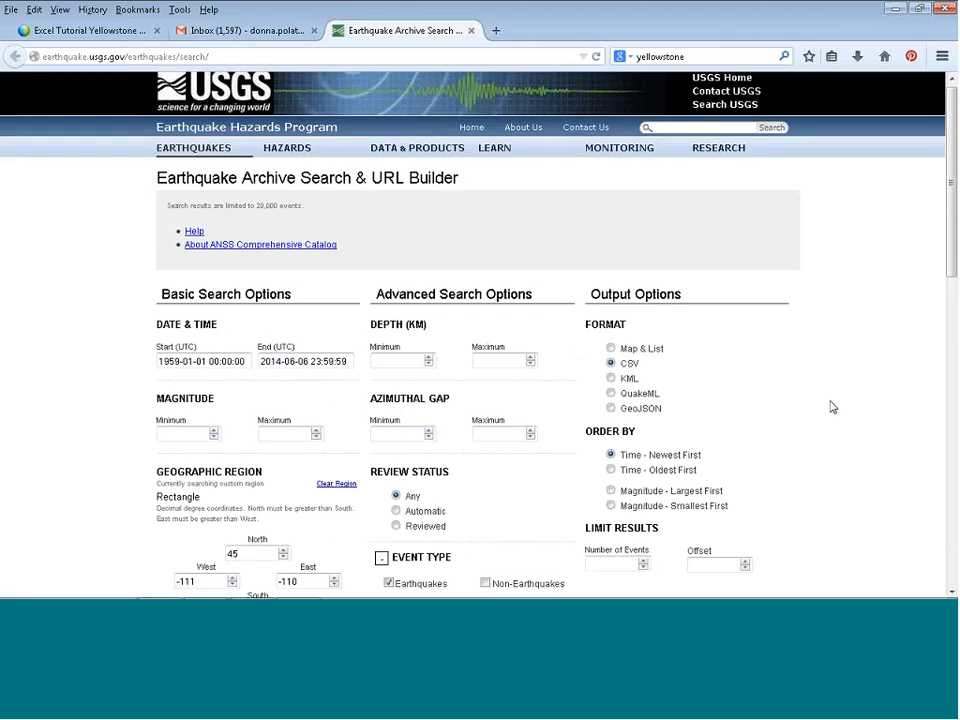
pyautogui.scroll(-3, 831, 401)
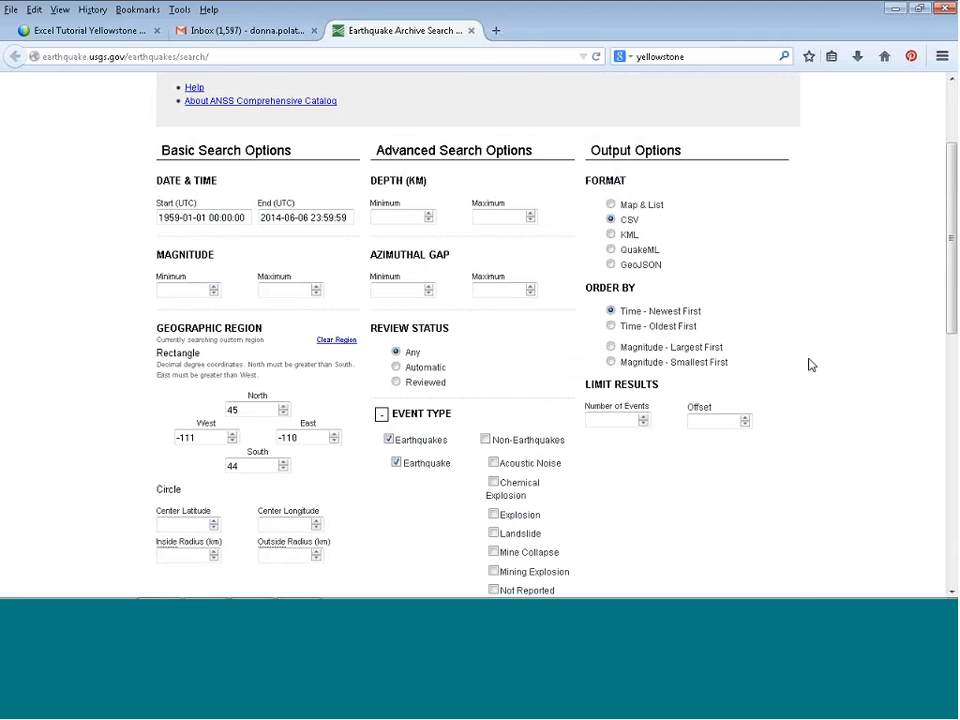
pyautogui.scroll(-6, 810, 363)
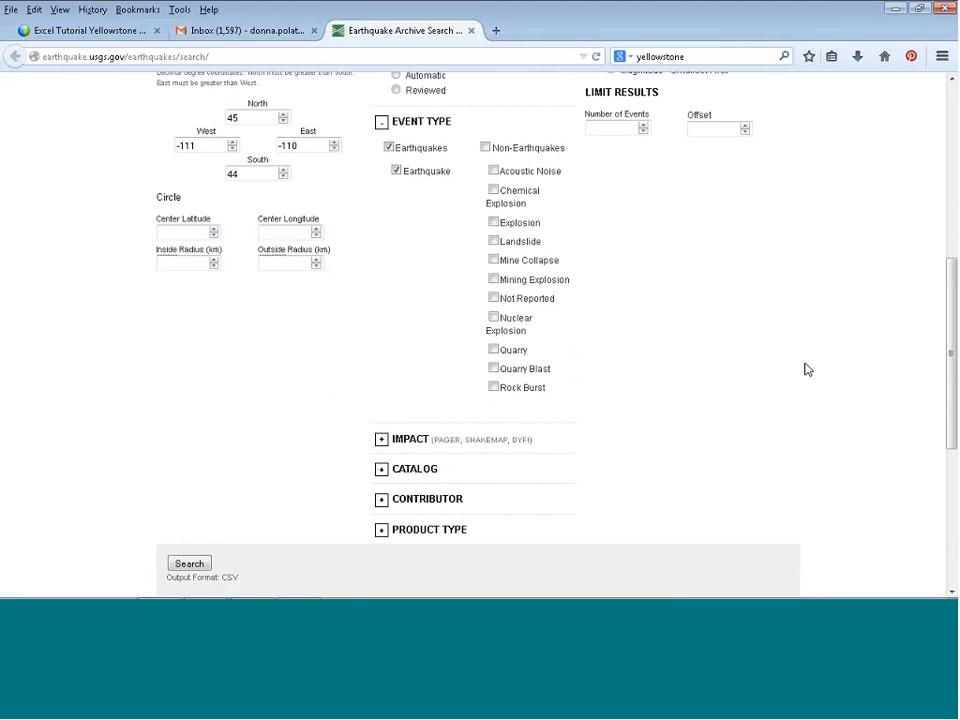
pyautogui.scroll(-3, 806, 369)
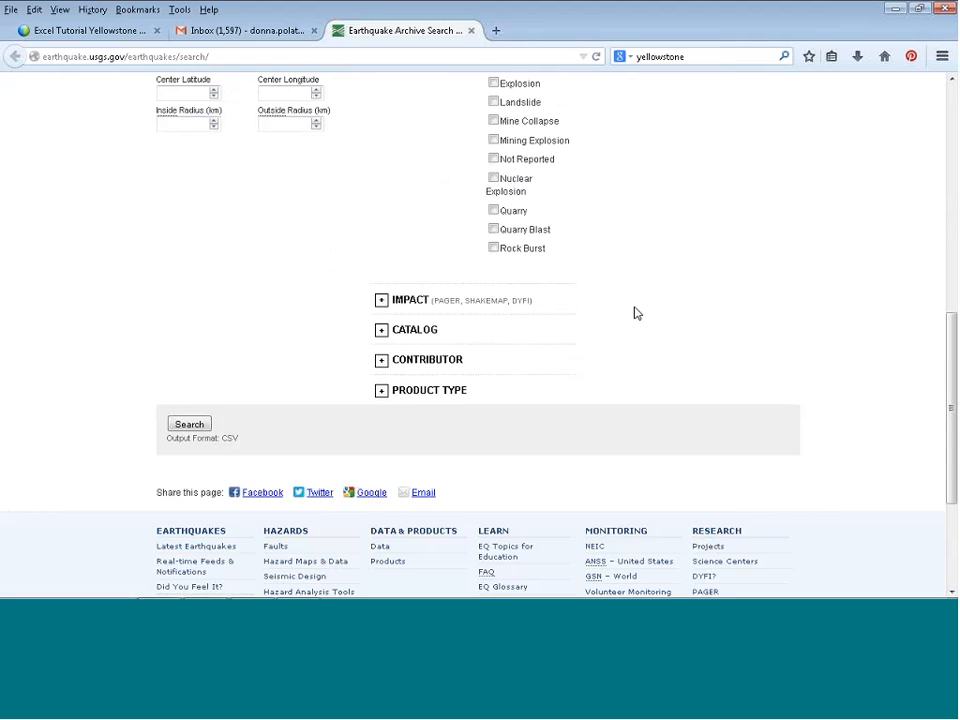
pyautogui.click(190, 425)
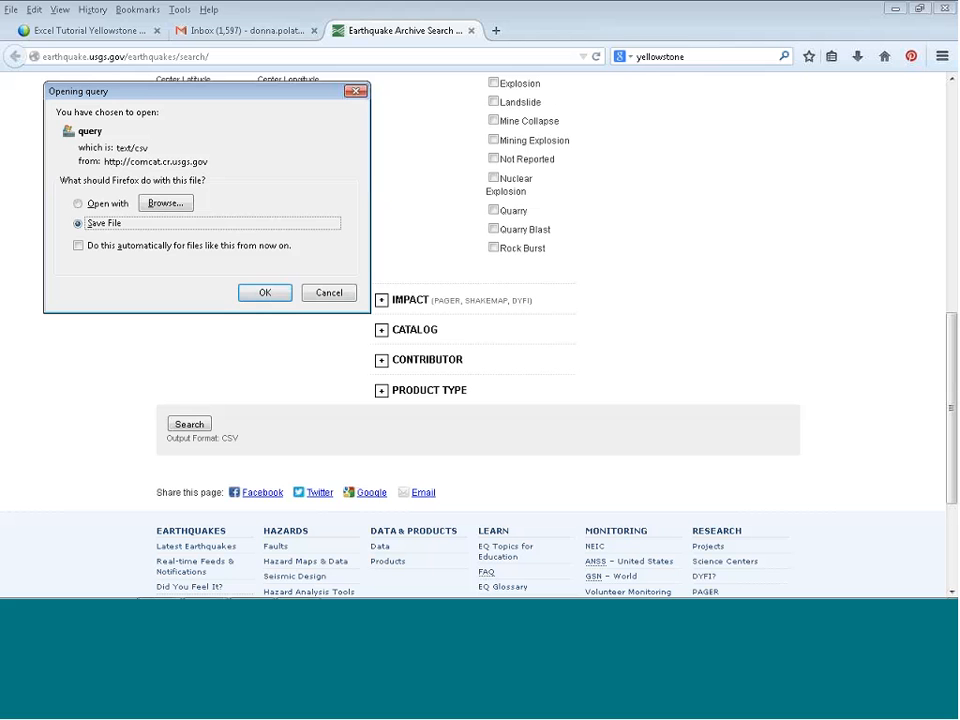
# Open the CSV query results with Microsoft Excel, accepting the file despite its differing format.
pyautogui.click(81, 207)
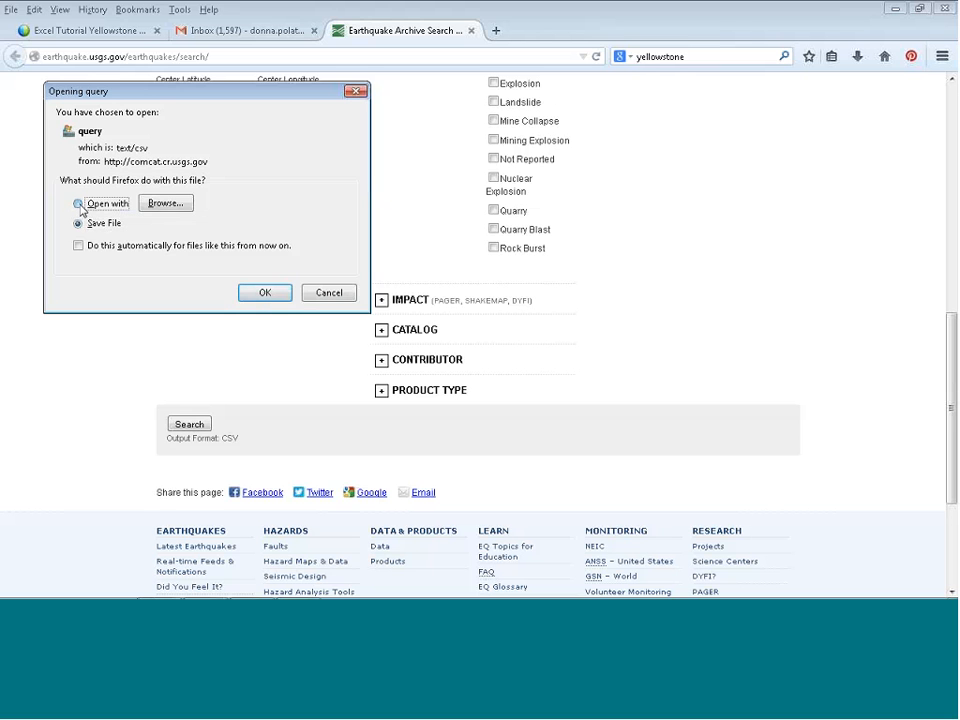
pyautogui.click(150, 204)
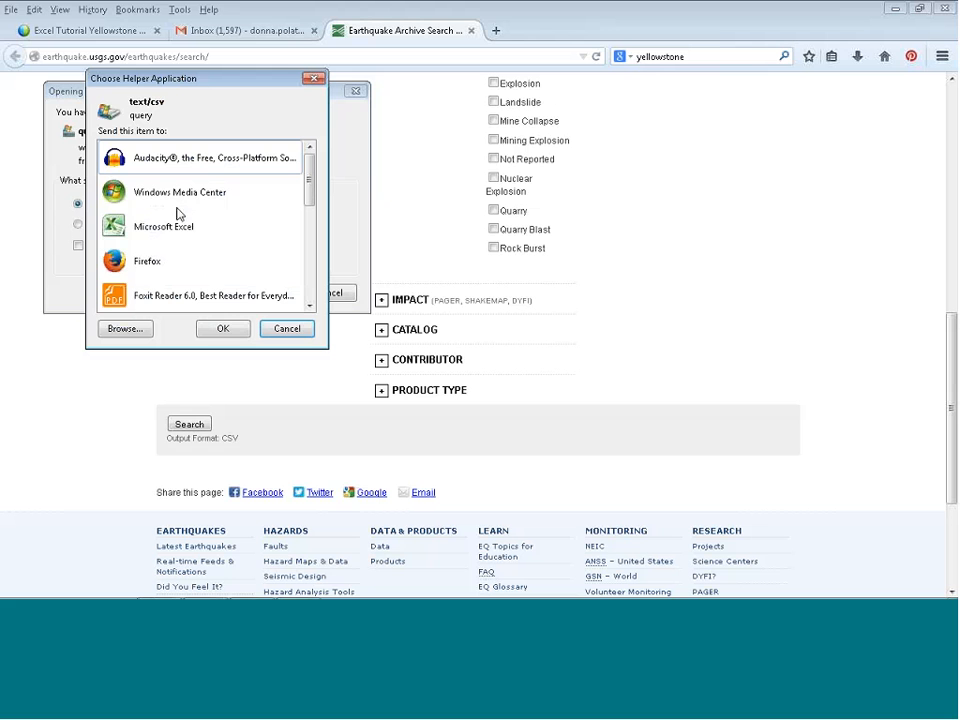
pyautogui.click(153, 229)
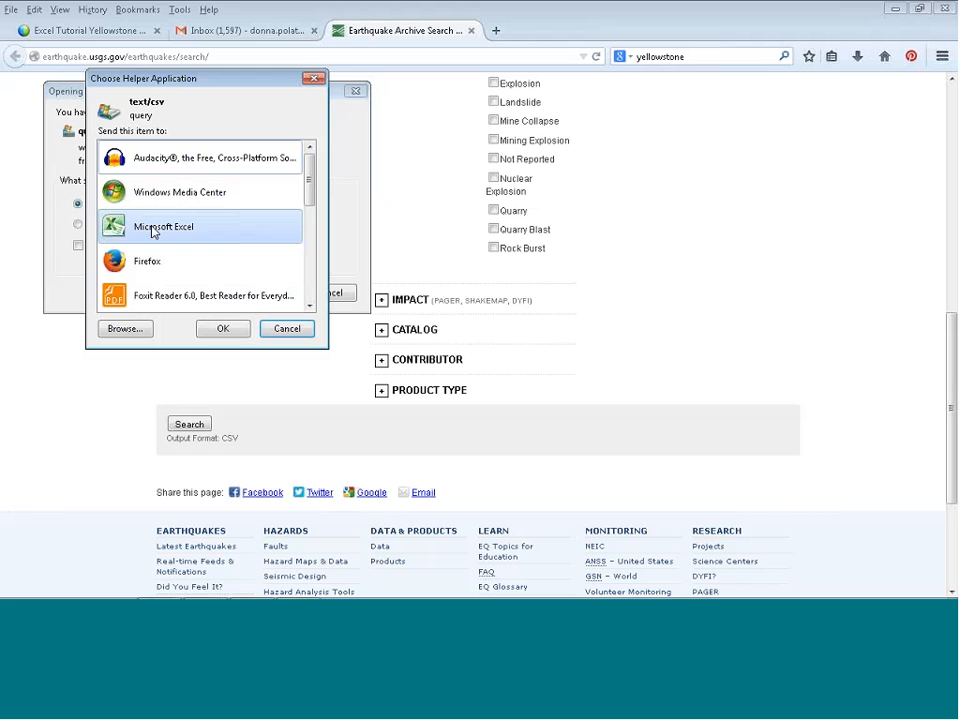
pyautogui.click(233, 328)
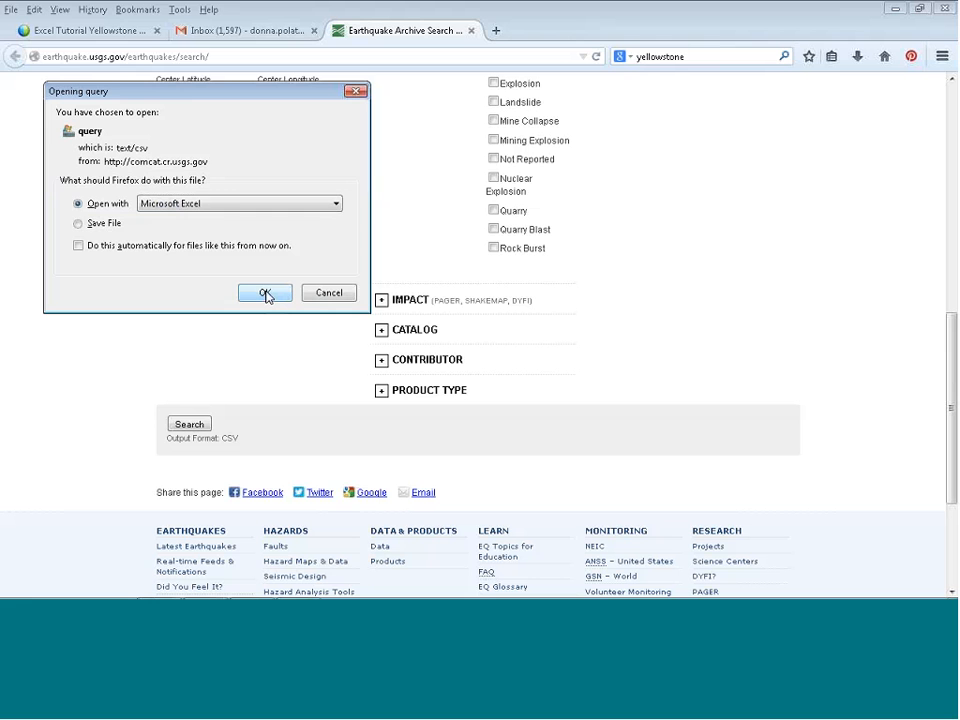
pyautogui.click(264, 293)
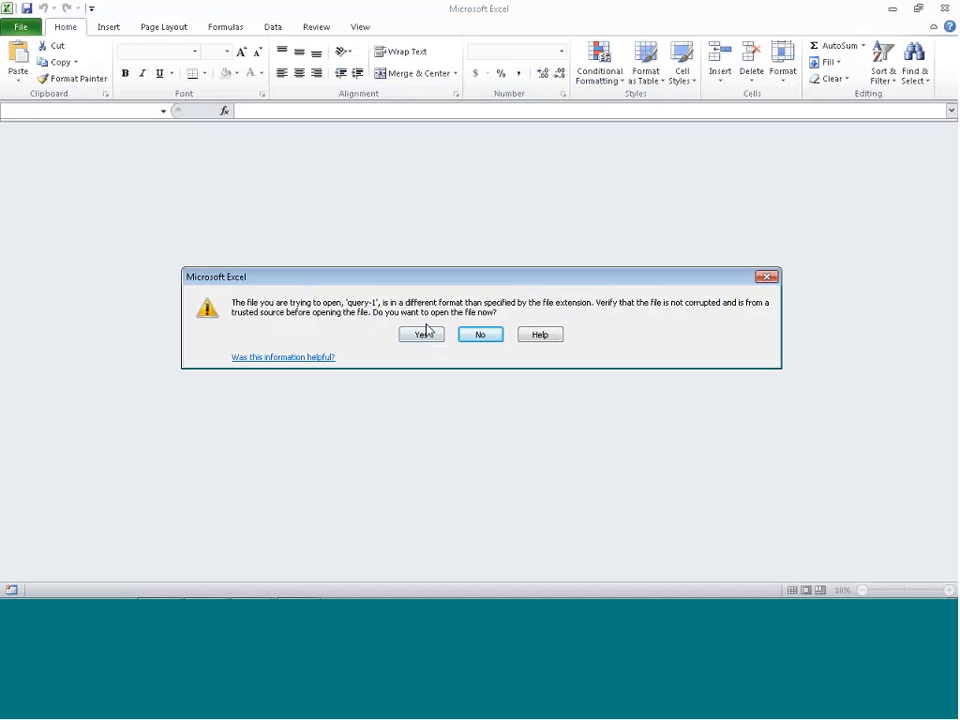
pyautogui.click(421, 334)
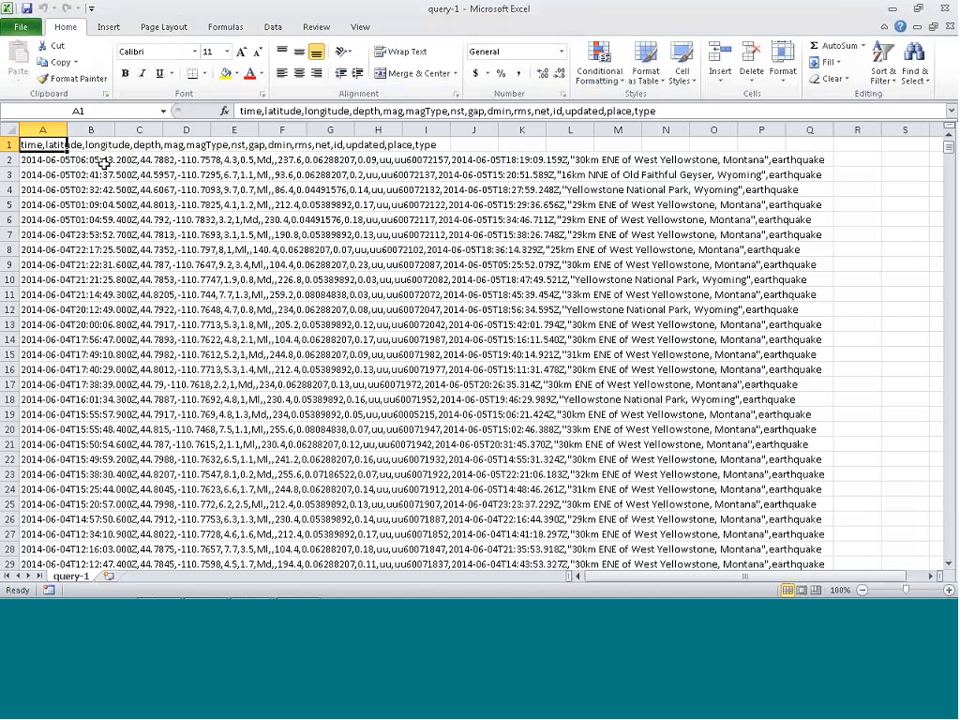
# Widen column A and split its delimited text into separate columns, using only the comma as delimiter.
pyautogui.moveTo(67, 130); pyautogui.dragTo(175, 130)
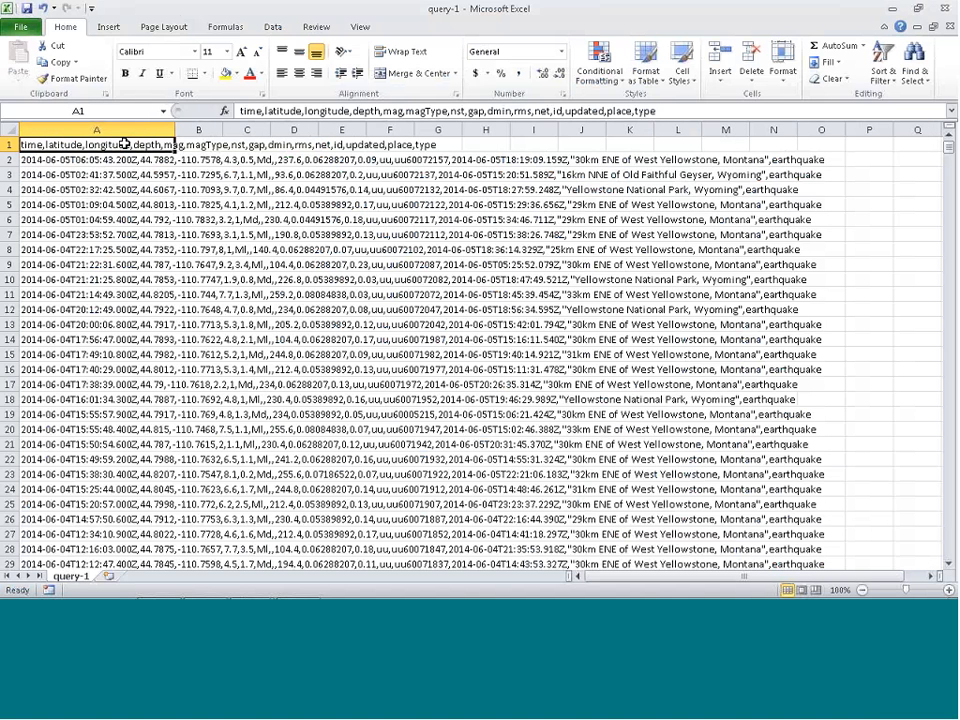
pyautogui.click(88, 125)
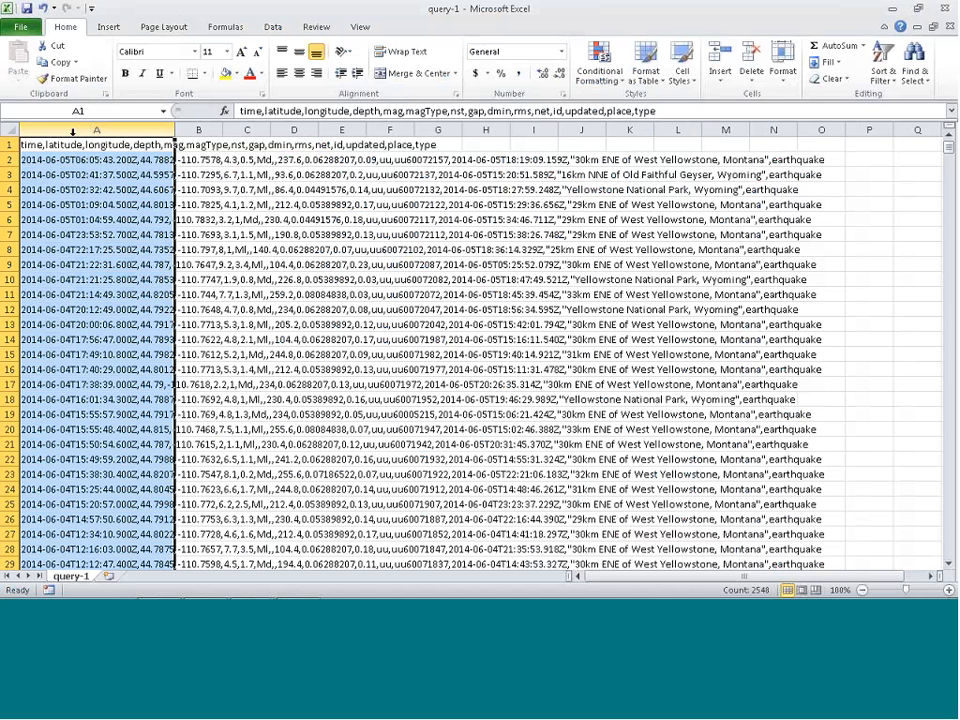
pyautogui.click(273, 30)
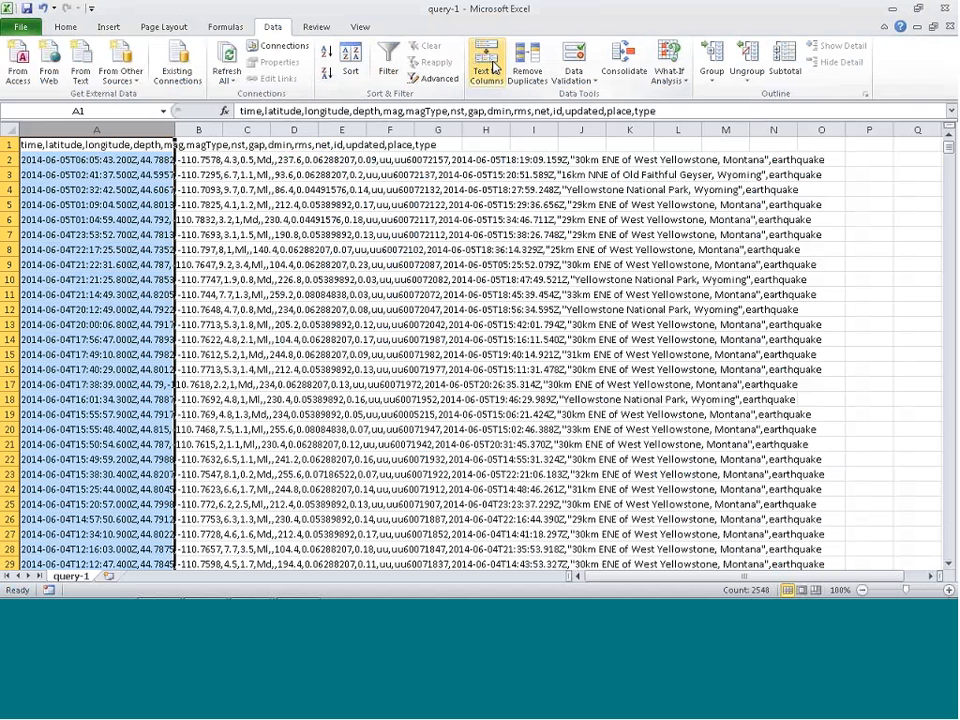
pyautogui.click(490, 68)
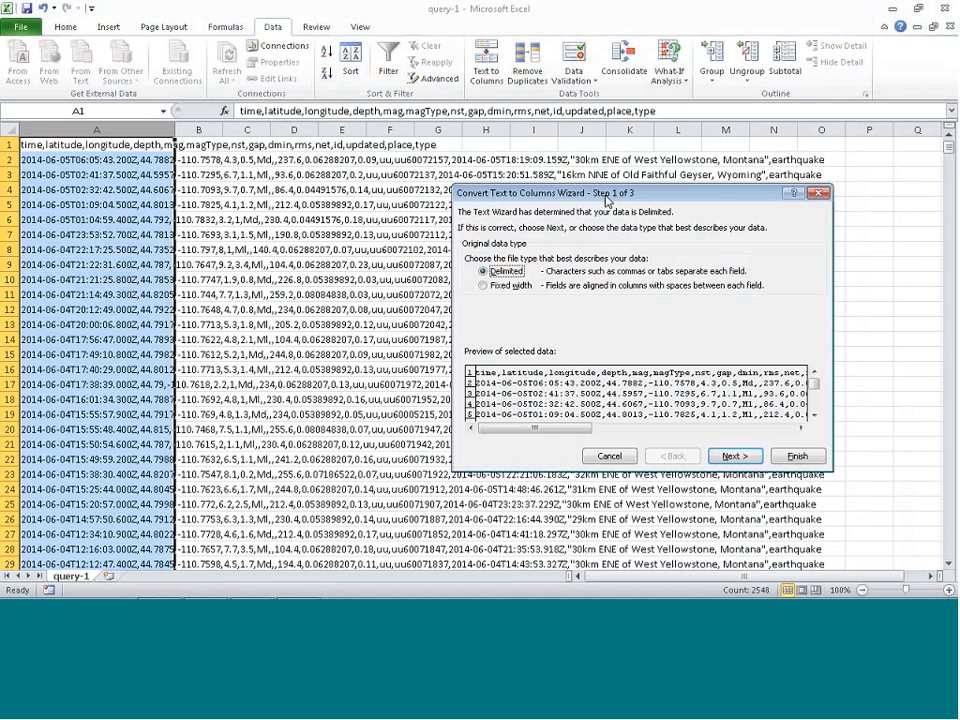
pyautogui.moveTo(600, 192); pyautogui.dragTo(450, 125)
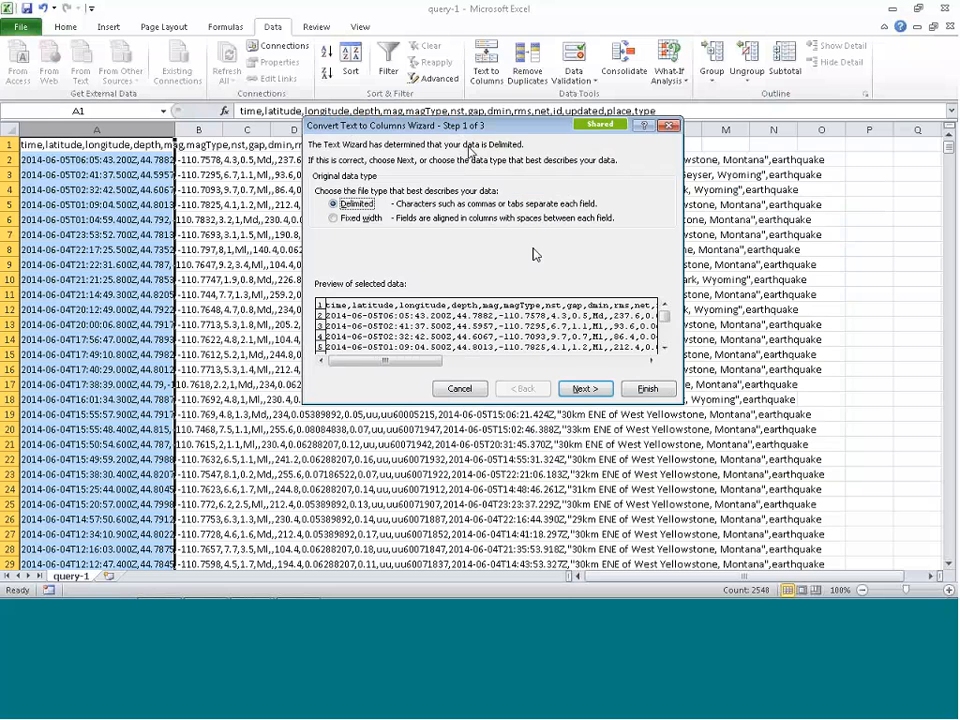
pyautogui.click(583, 388)
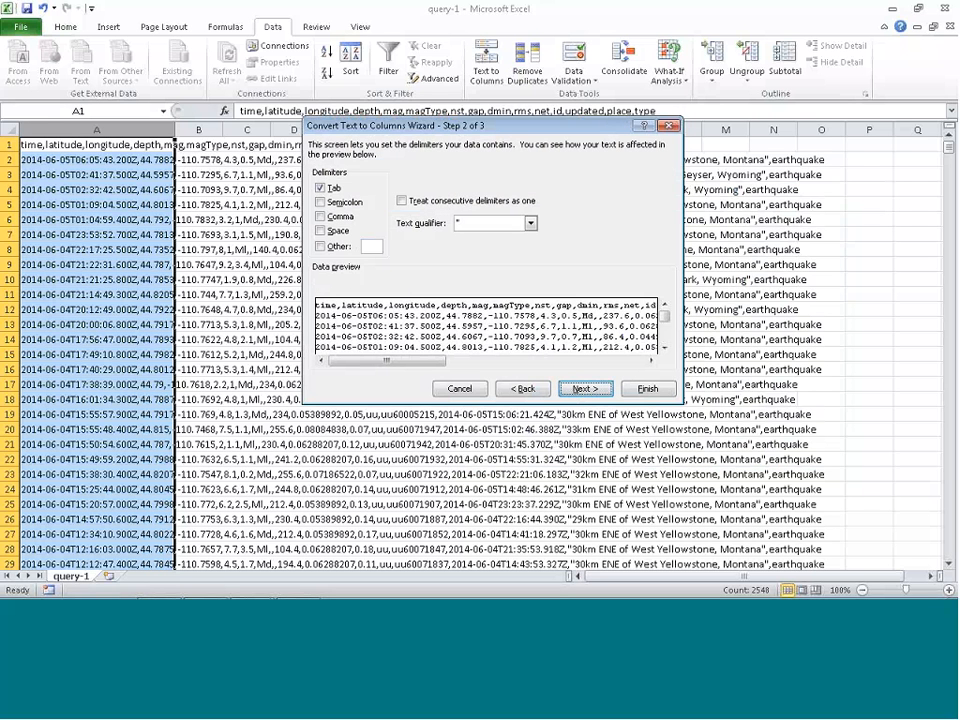
pyautogui.click(320, 216)
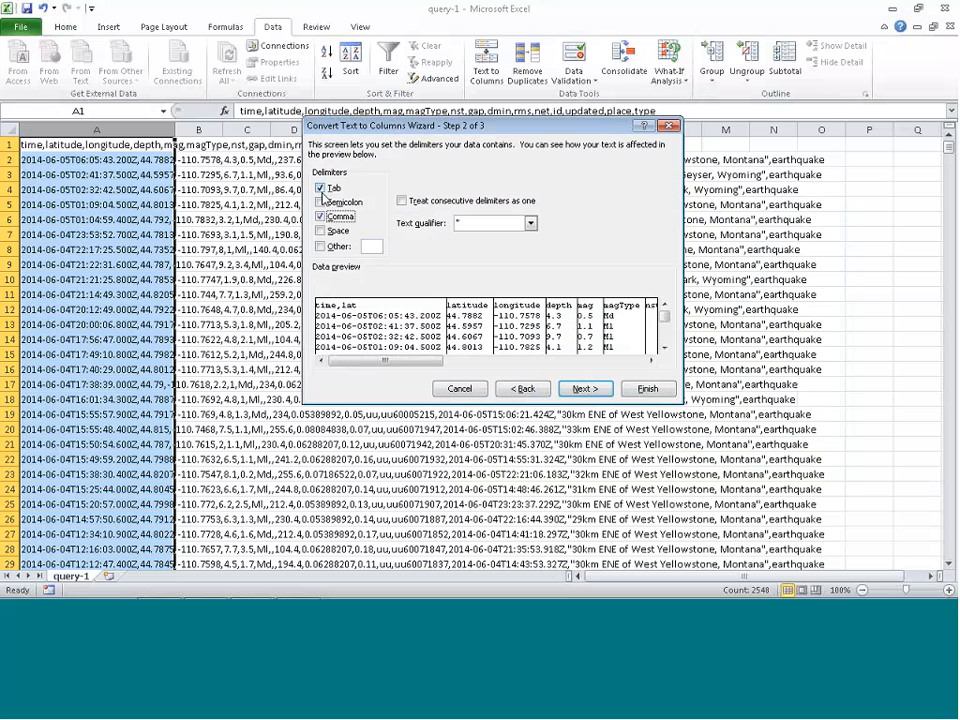
pyautogui.click(320, 188)
pyautogui.click(585, 394)
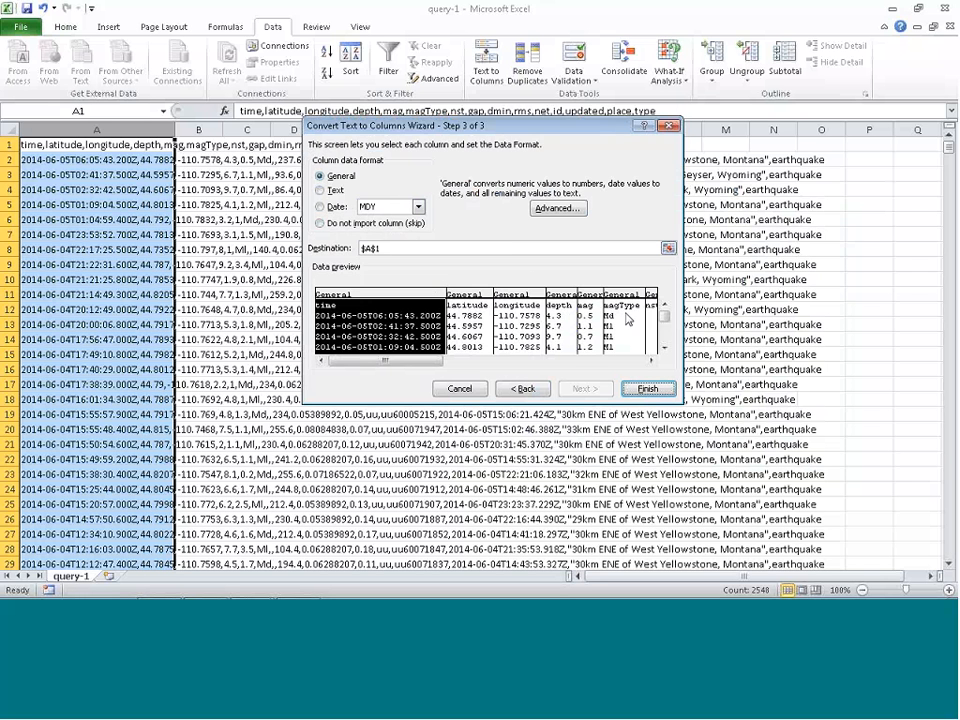
pyautogui.click(646, 392)
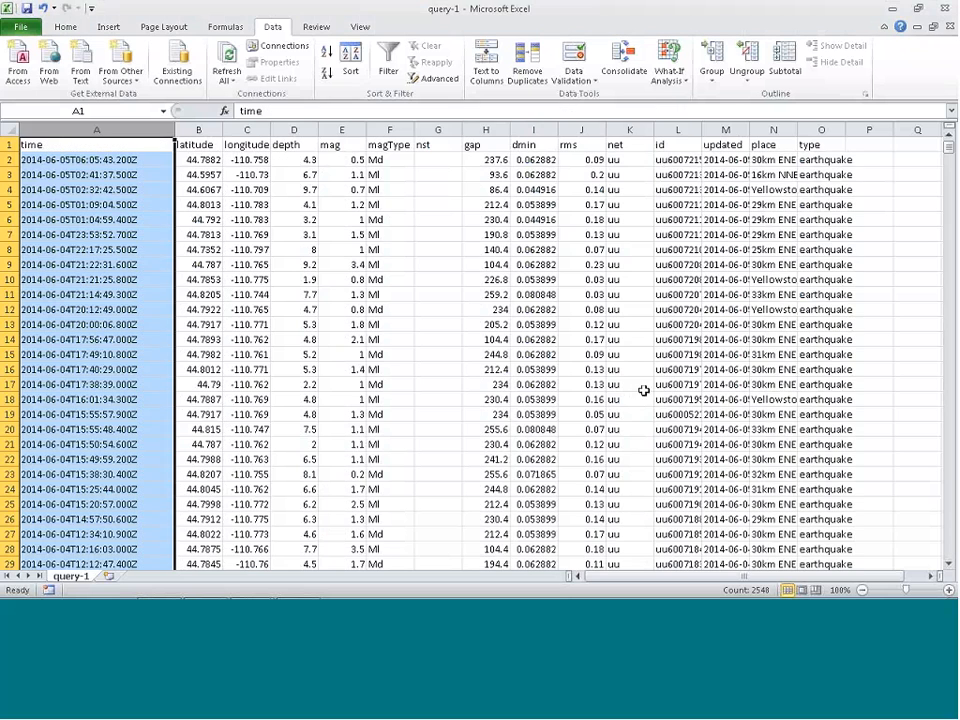
# Widen the id, updated, place and type columns to show more of their contents.
pyautogui.click(448, 255)
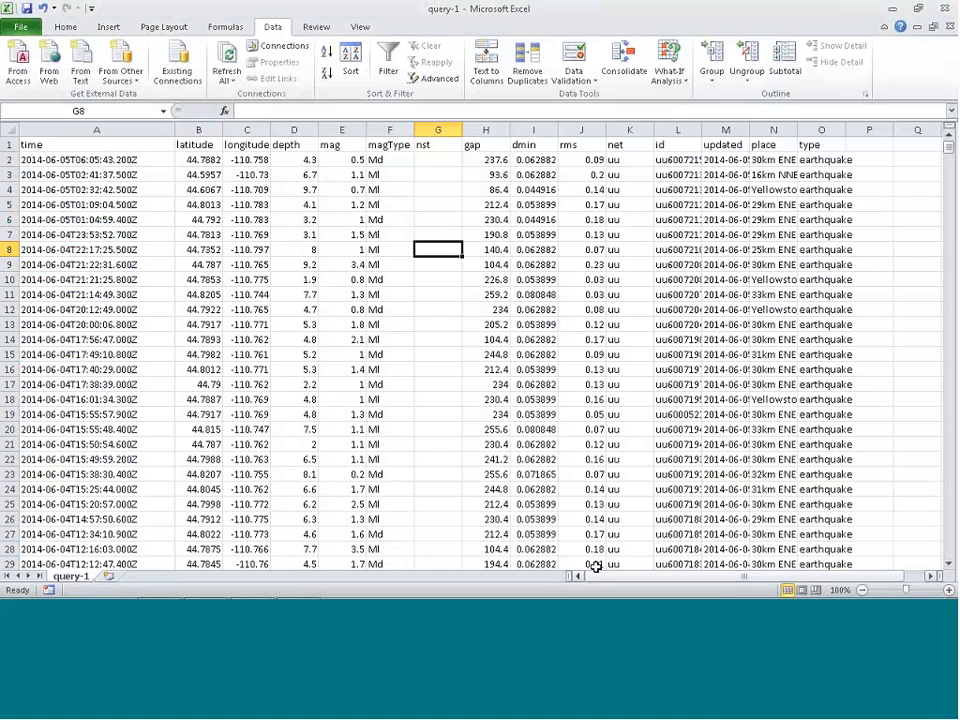
pyautogui.moveTo(606, 575); pyautogui.dragTo(619, 555)
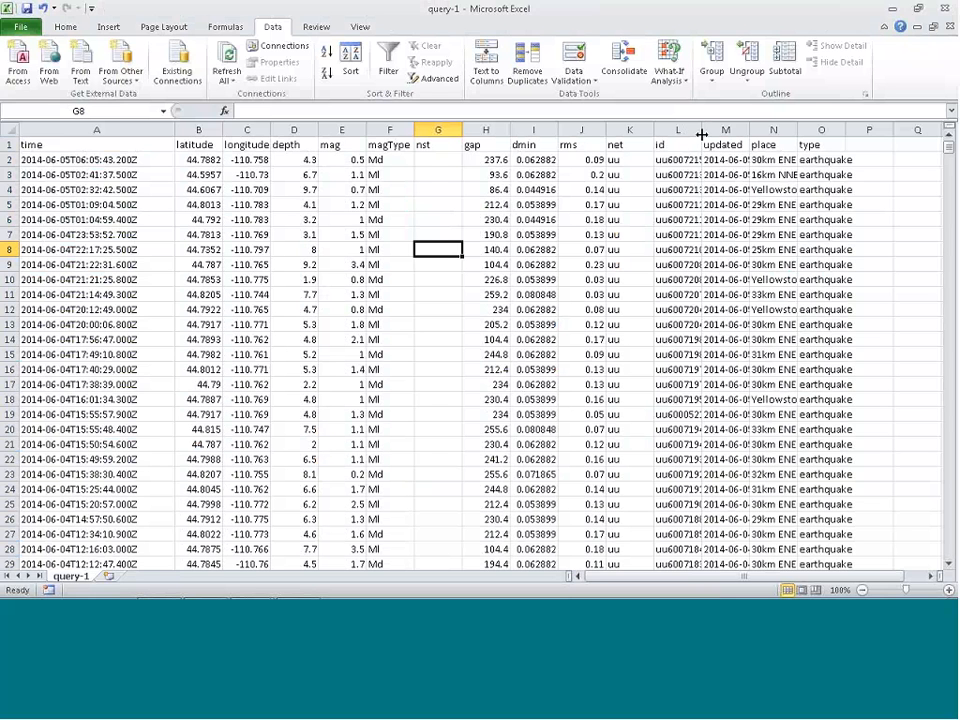
pyautogui.moveTo(701, 134); pyautogui.dragTo(756, 134)
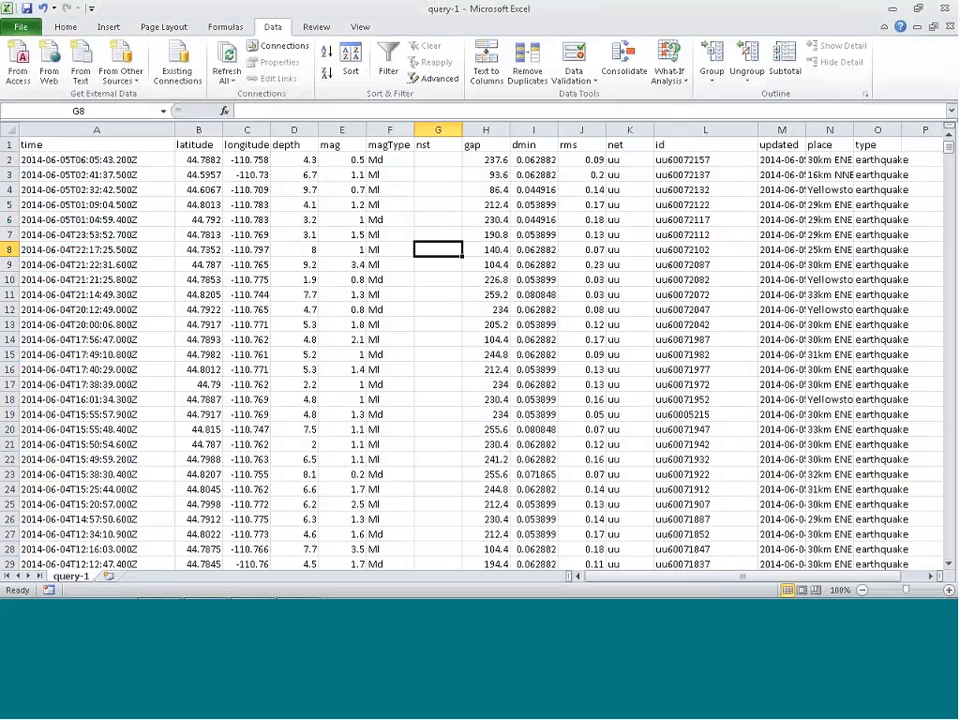
pyautogui.moveTo(654, 577); pyautogui.dragTo(702, 567)
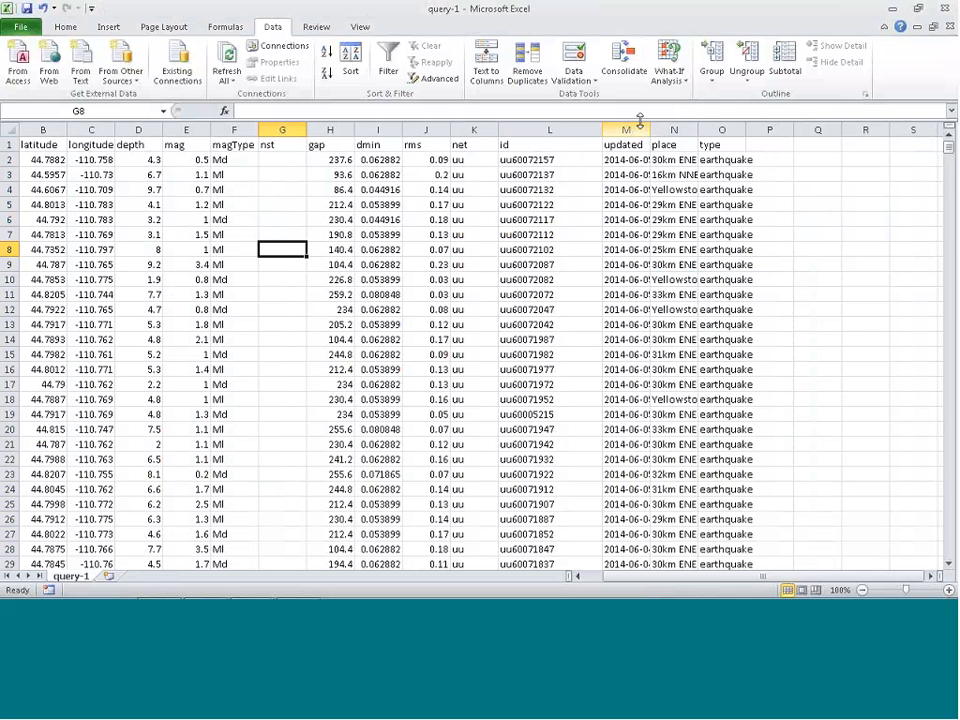
pyautogui.moveTo(650, 131); pyautogui.dragTo(694, 134)
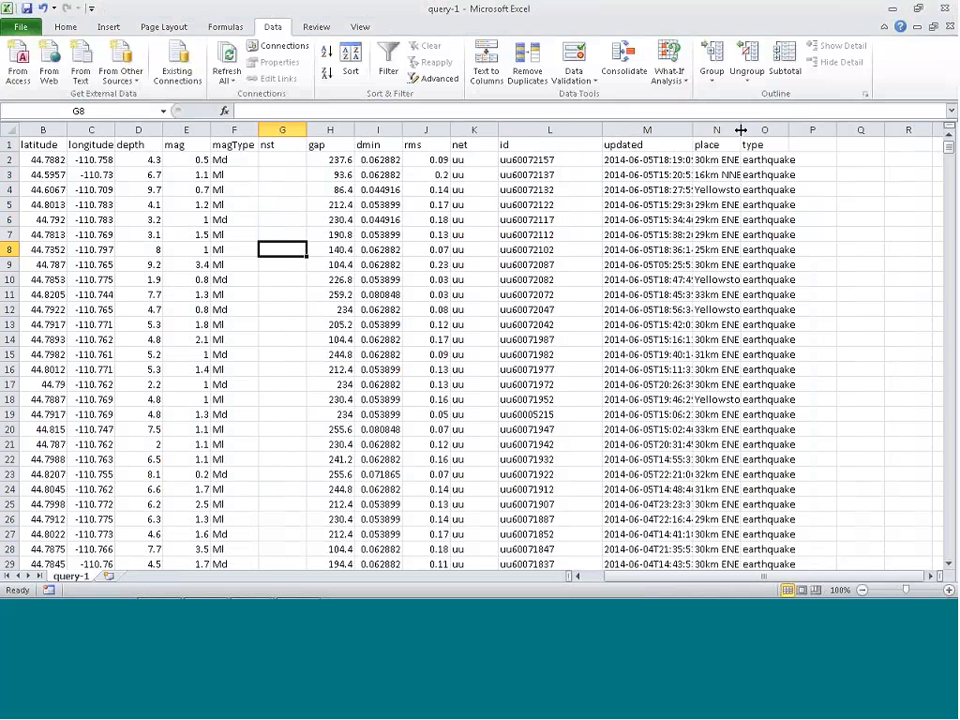
pyautogui.moveTo(741, 130); pyautogui.dragTo(803, 131)
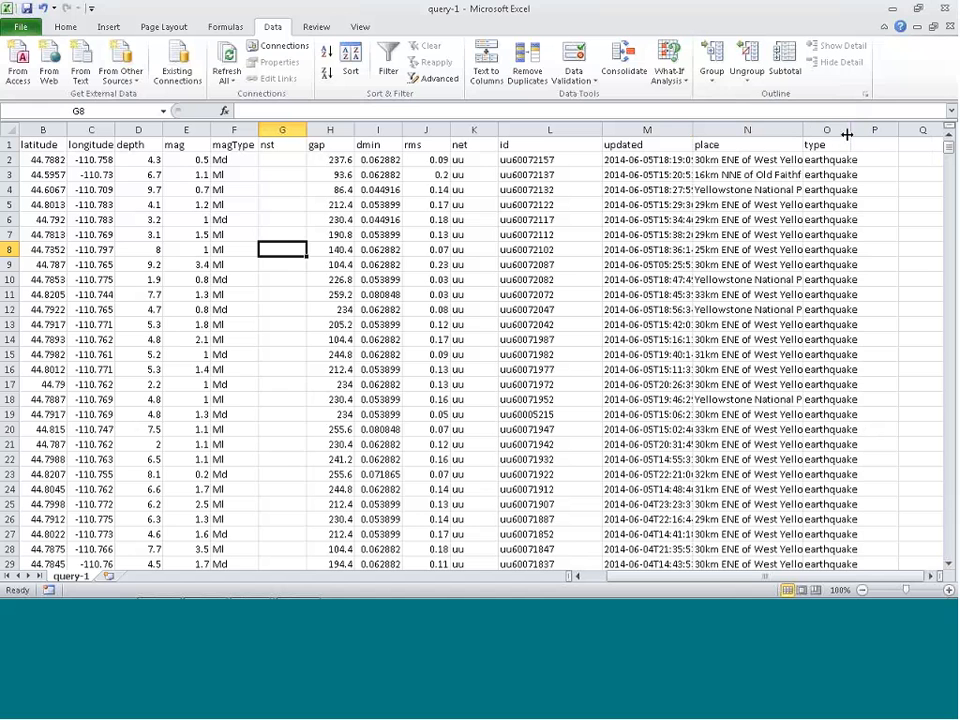
pyautogui.moveTo(852, 133); pyautogui.dragTo(880, 134)
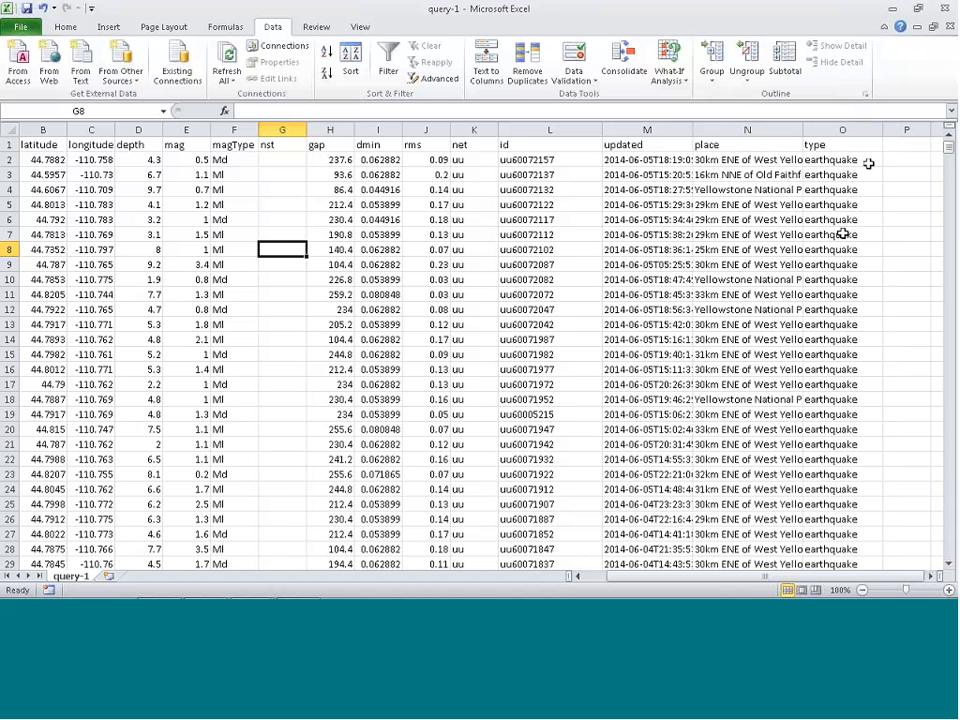
# Insert a blank column between the time and latitude columns.
pyautogui.moveTo(624, 574); pyautogui.dragTo(615, 556)
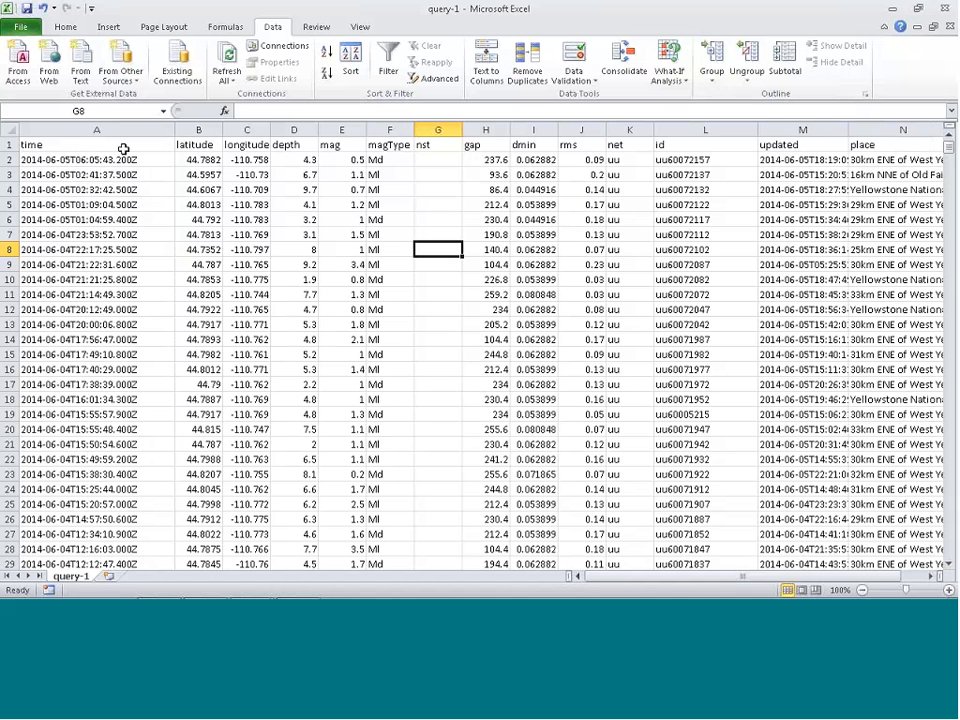
pyautogui.click(205, 130)
pyautogui.rightClick(208, 132)
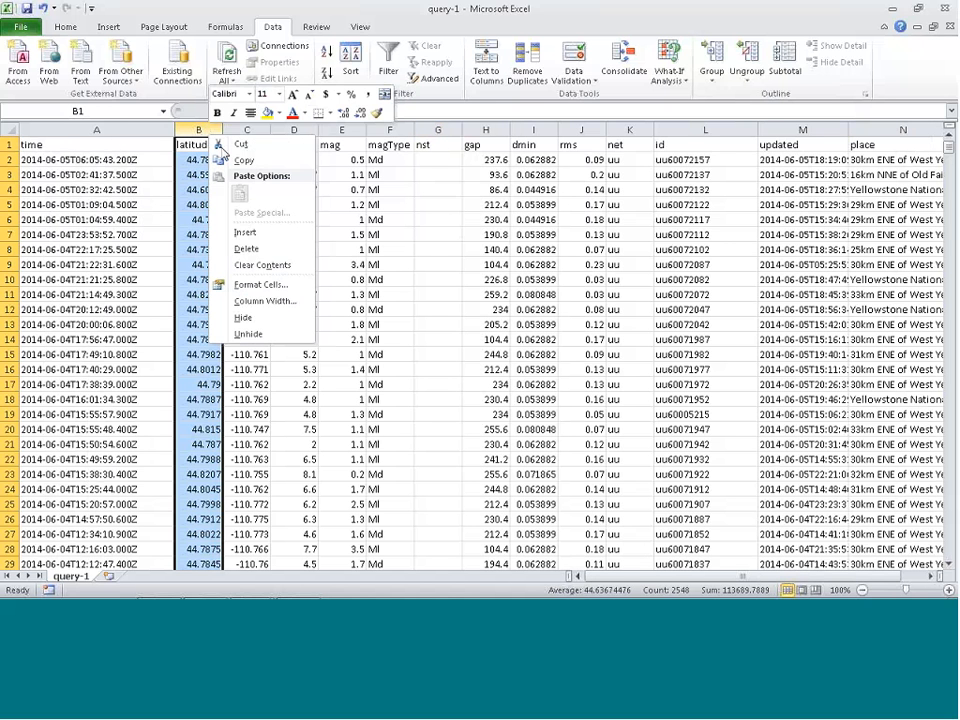
pyautogui.click(245, 232)
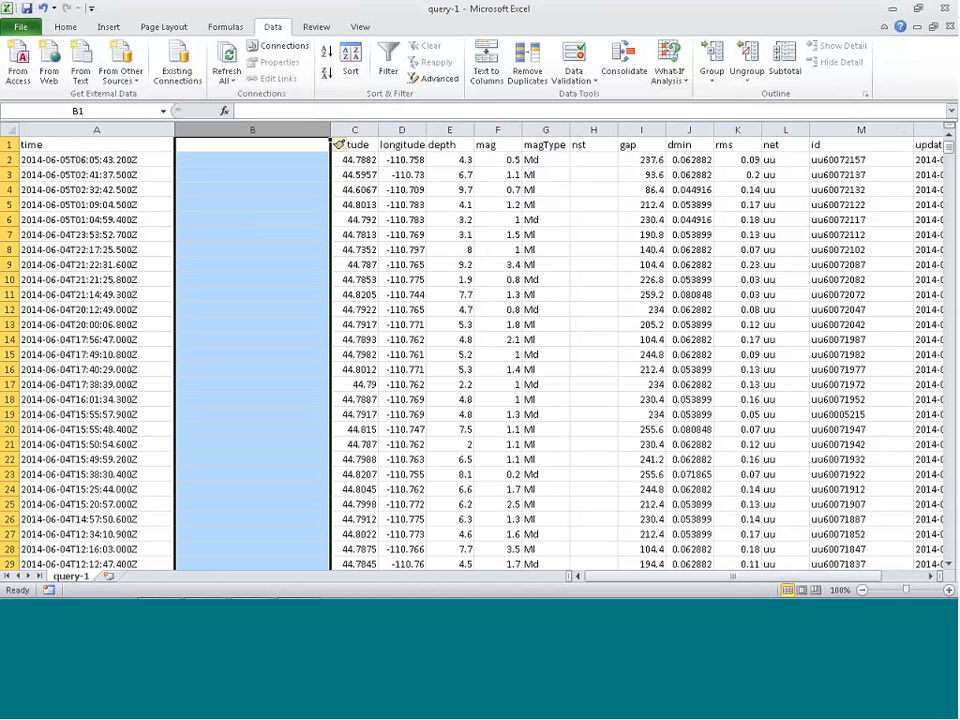
pyautogui.click(218, 174)
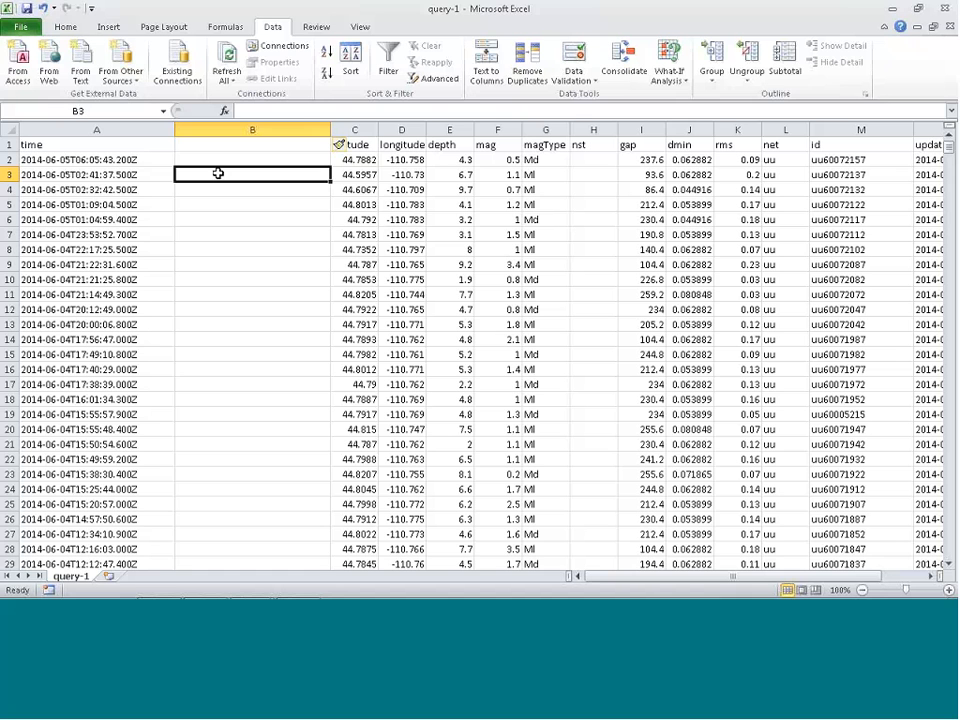
# Split column A into separate date and time columns, using only the custom delimiter T and General format.
pyautogui.click(80, 125)
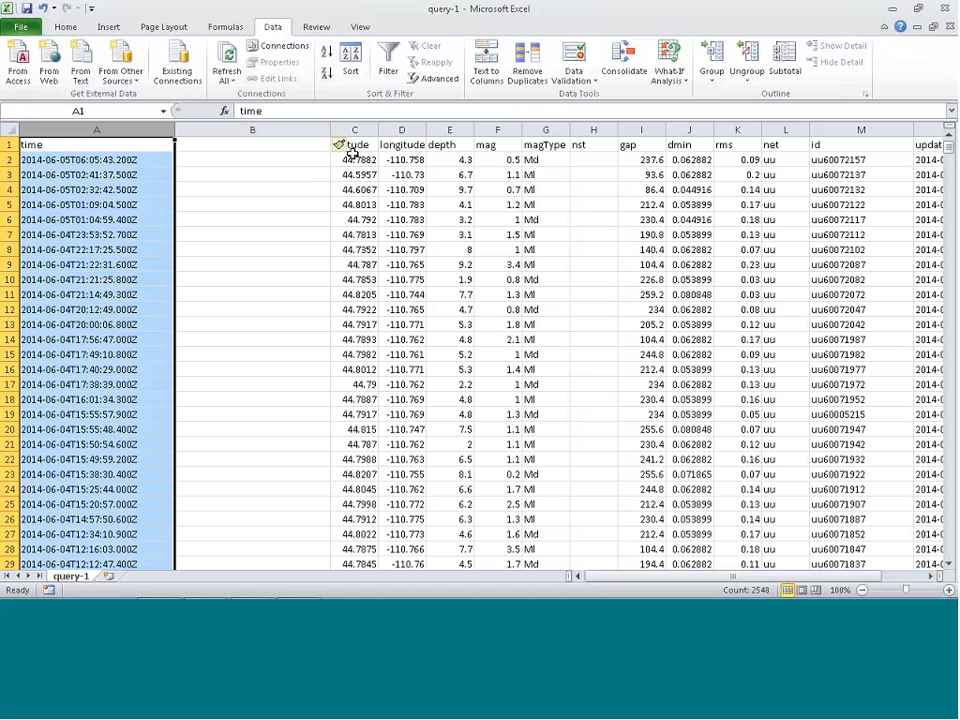
pyautogui.click(494, 70)
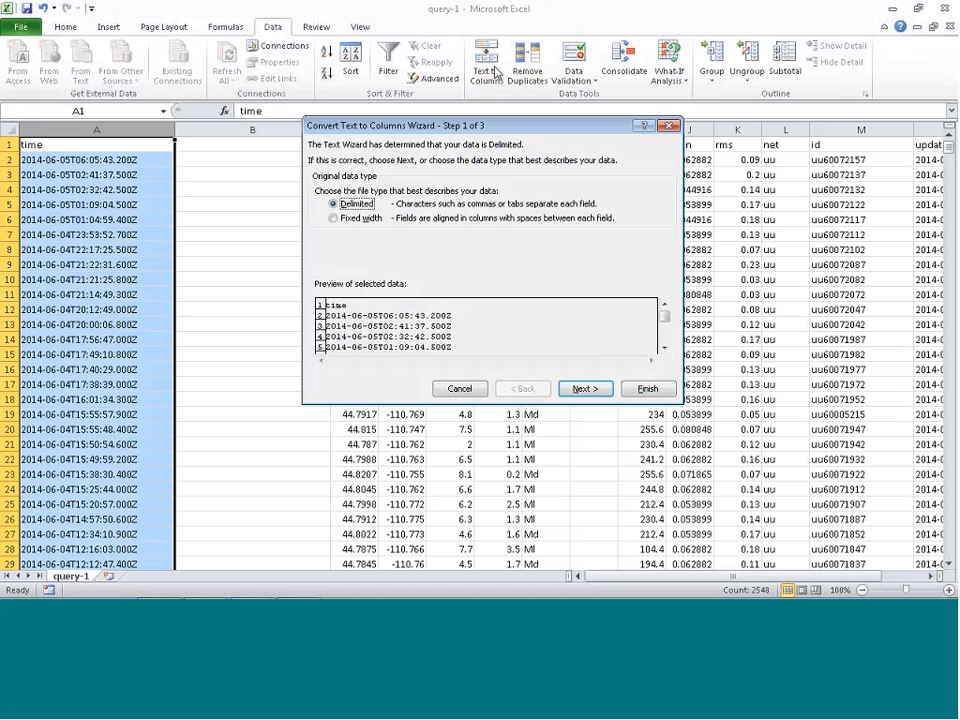
pyautogui.click(582, 390)
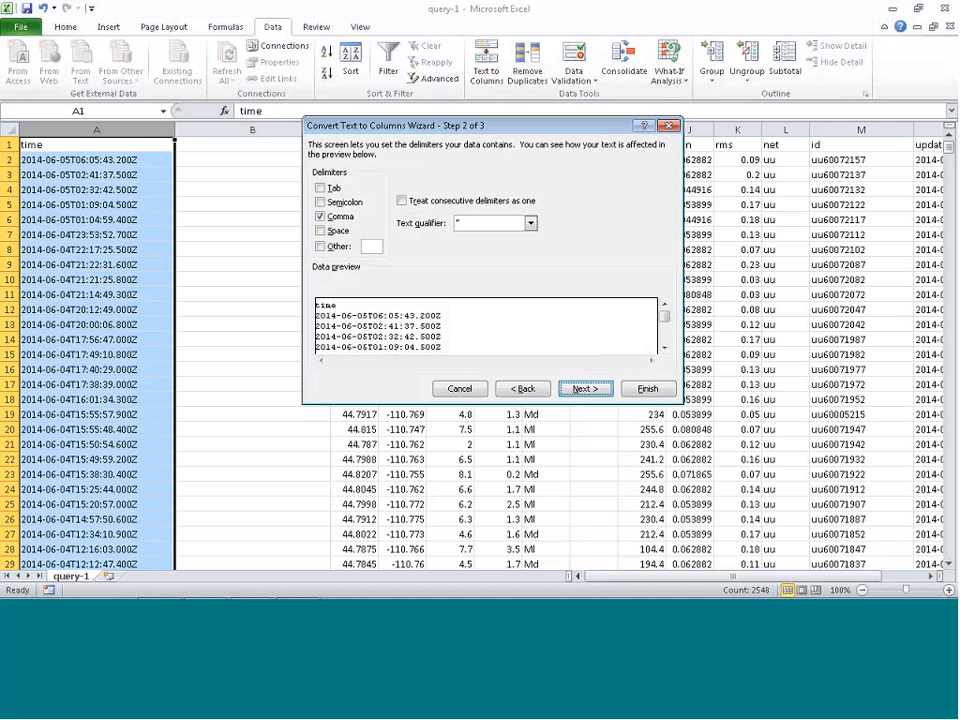
pyautogui.click(321, 216)
pyautogui.write('T')
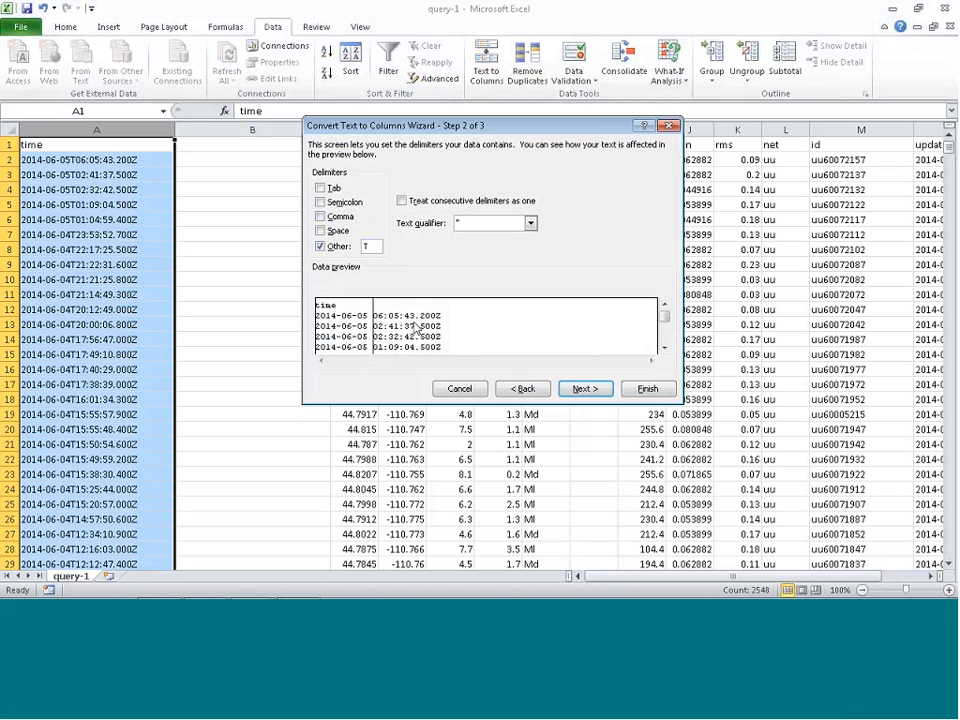
pyautogui.click(584, 389)
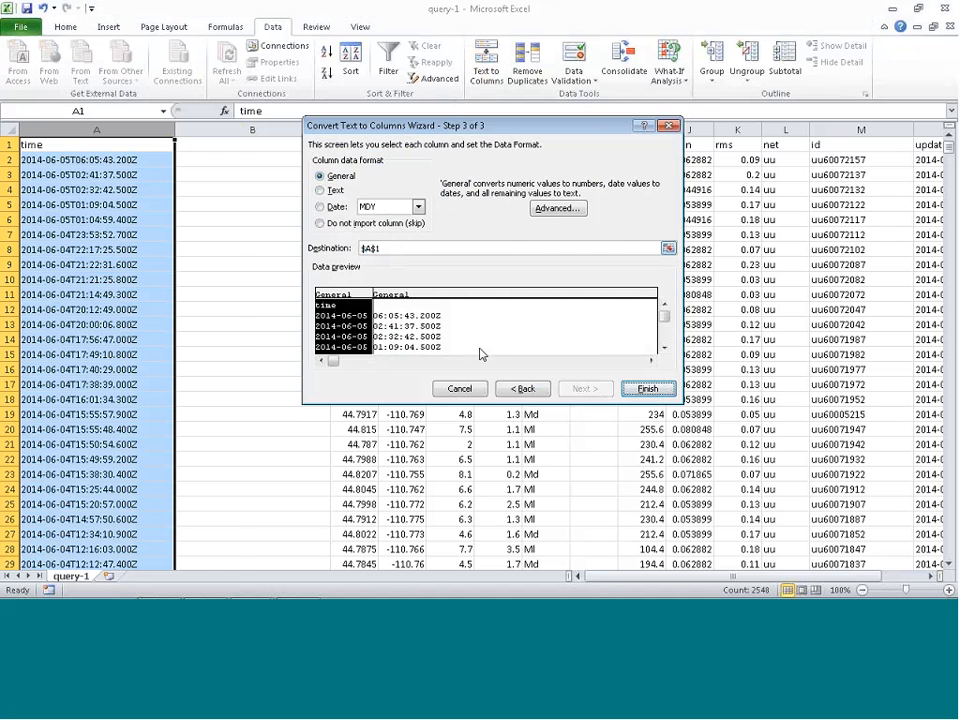
pyautogui.click(650, 389)
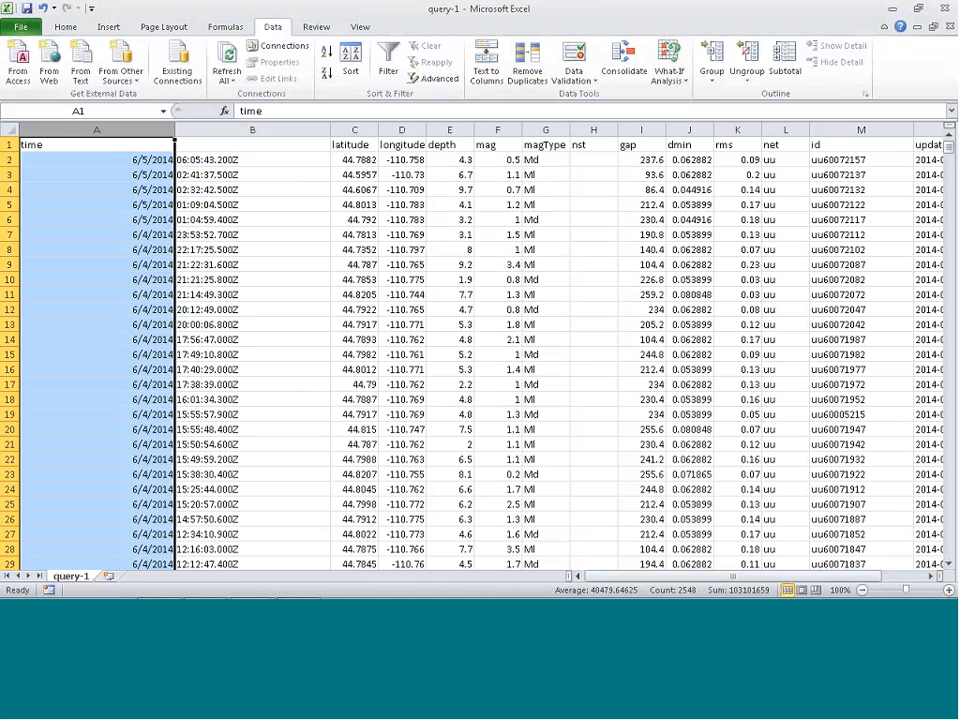
pyautogui.click(293, 229)
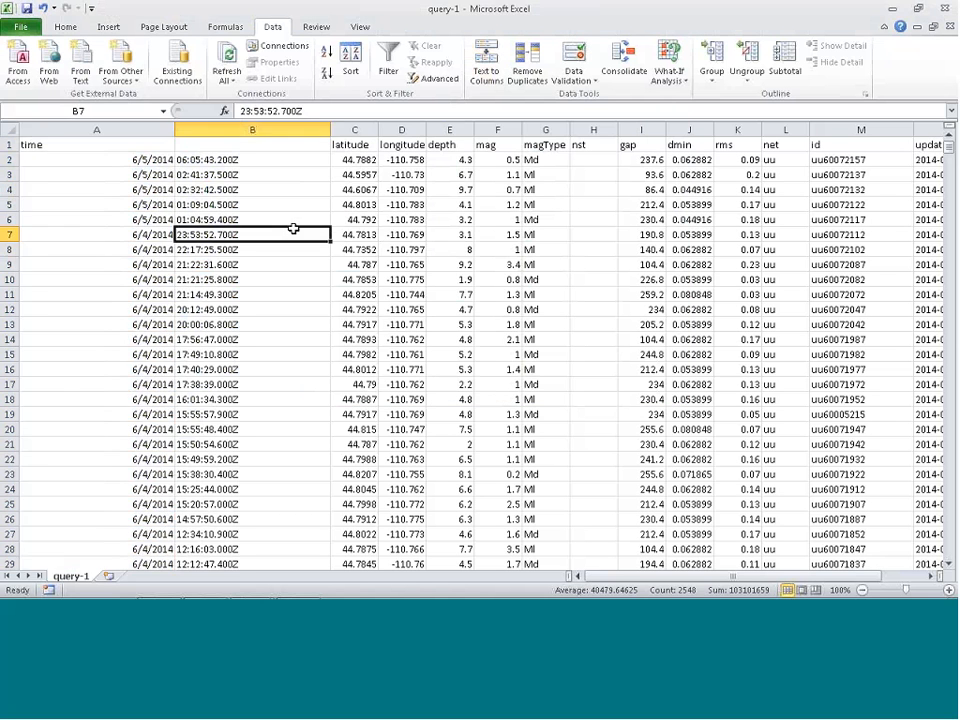
# Head column A "date" and column B "time".
pyautogui.click(96, 145)
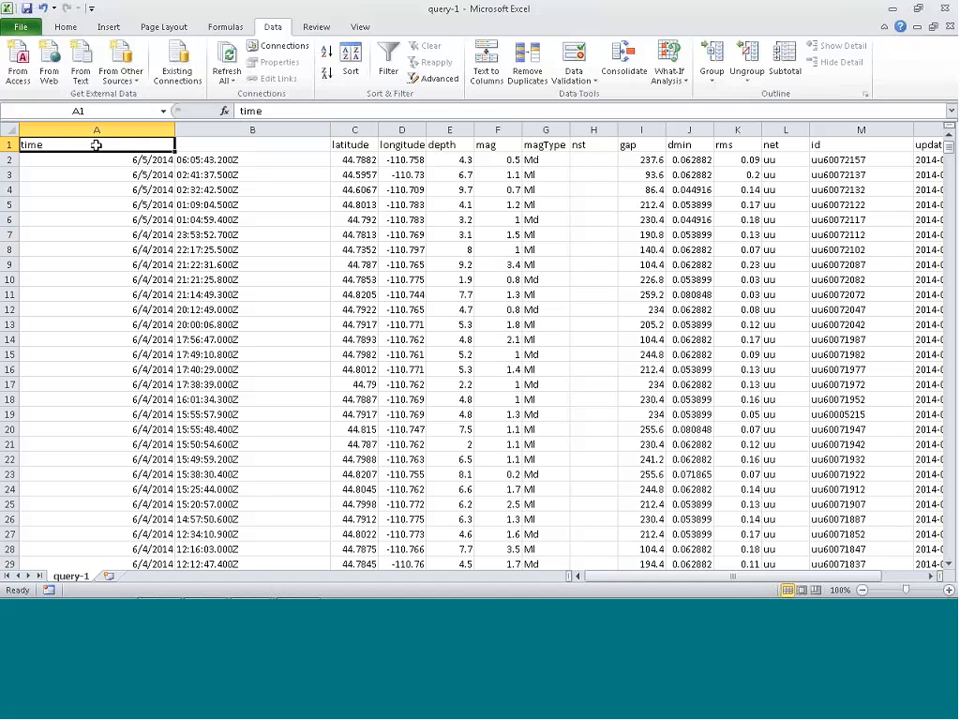
pyautogui.write('date')
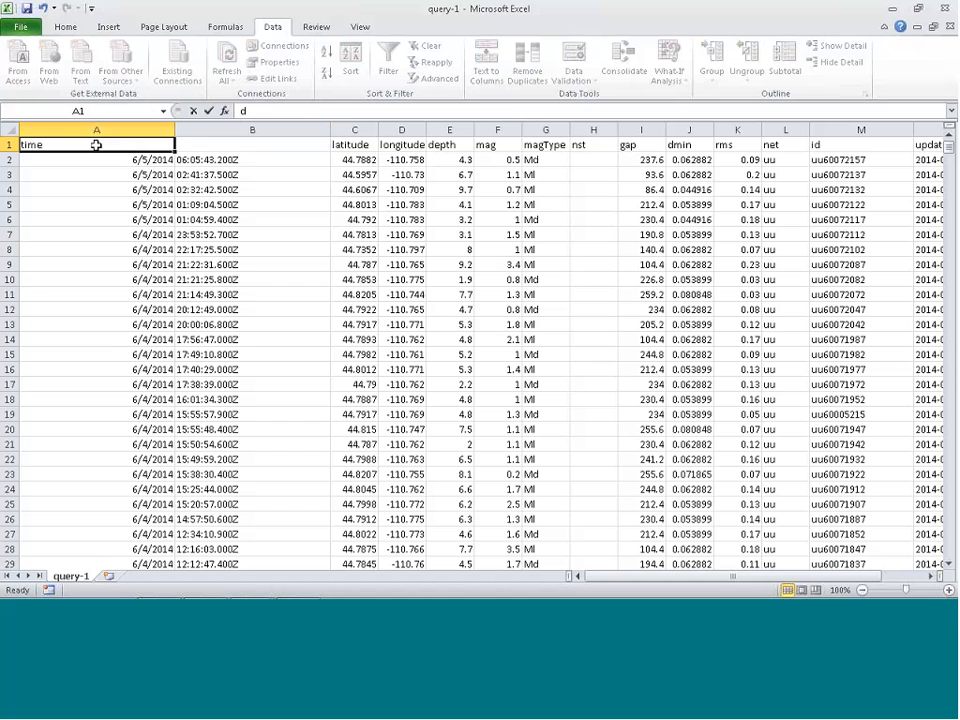
pyautogui.click(203, 144)
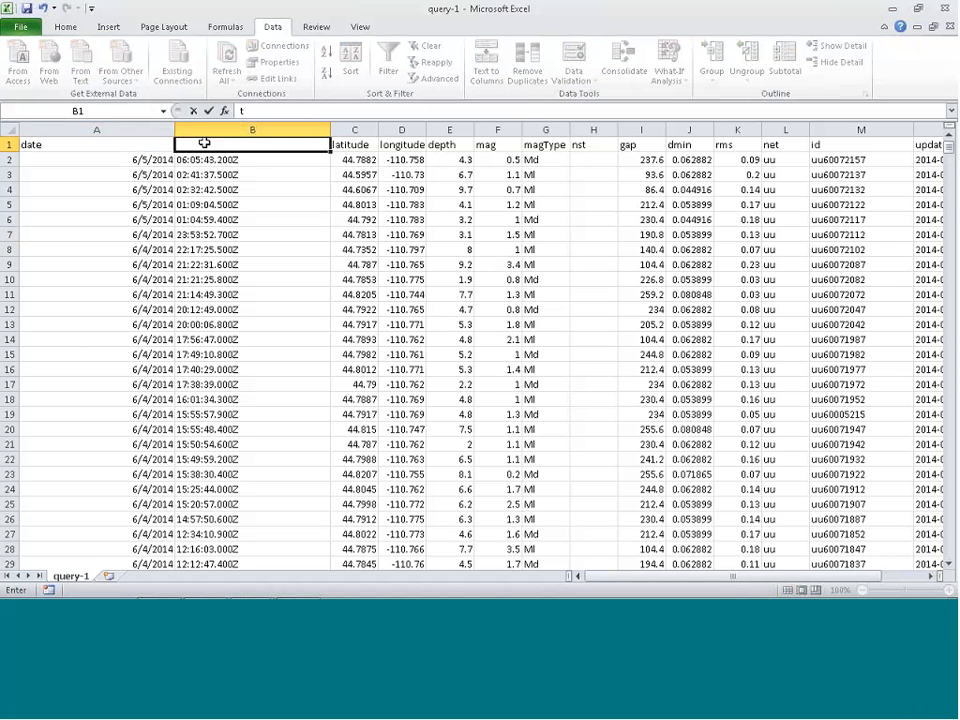
pyautogui.write('time')
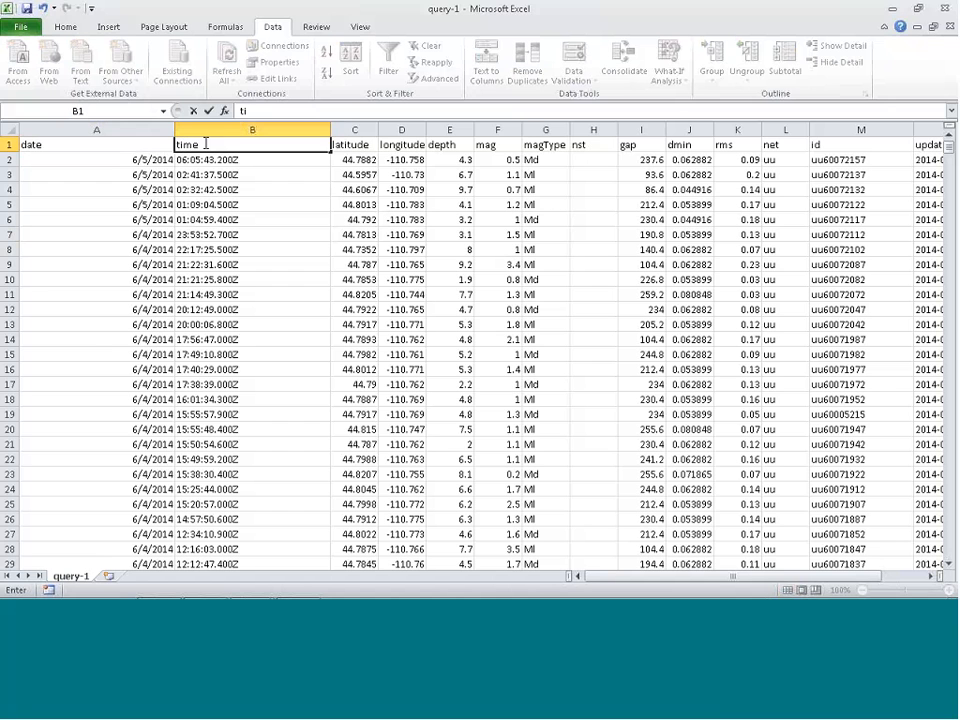
pyautogui.click(295, 173)
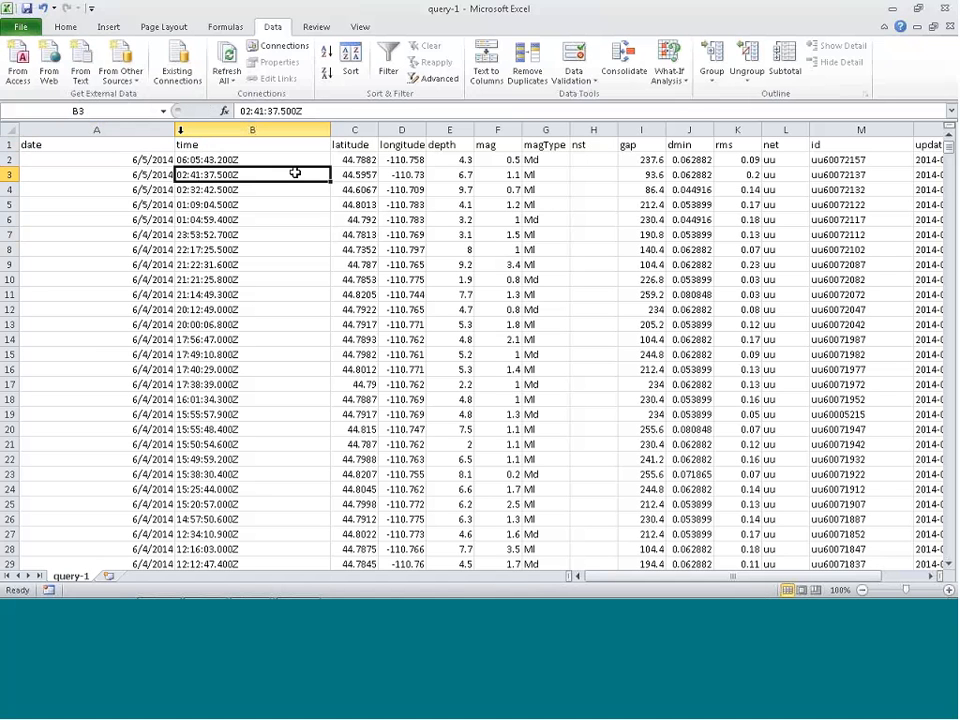
# Fit the widths of the date and time columns to their contents.
pyautogui.doubleClick(175, 128)
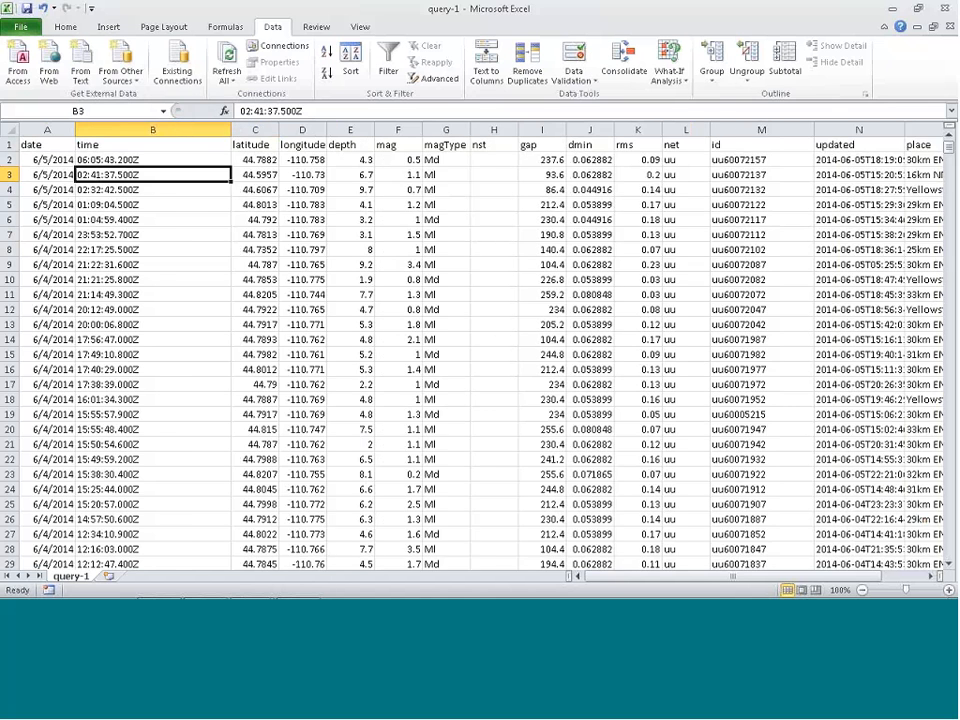
pyautogui.doubleClick(231, 130)
pyautogui.moveTo(405, 262); pyautogui.dragTo(405, 270)
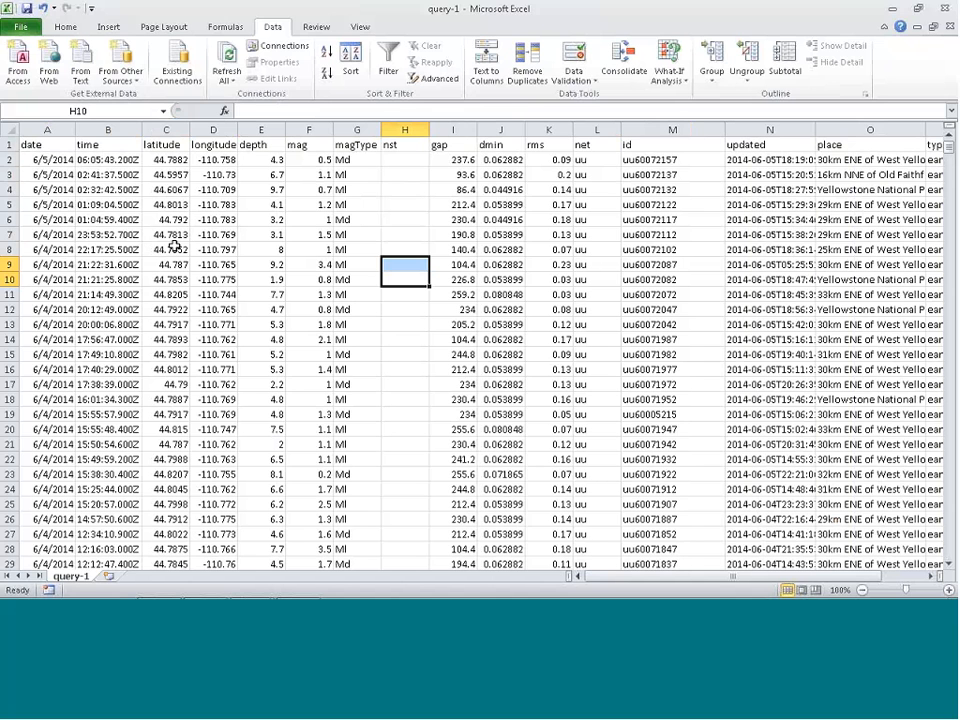
pyautogui.click(108, 234)
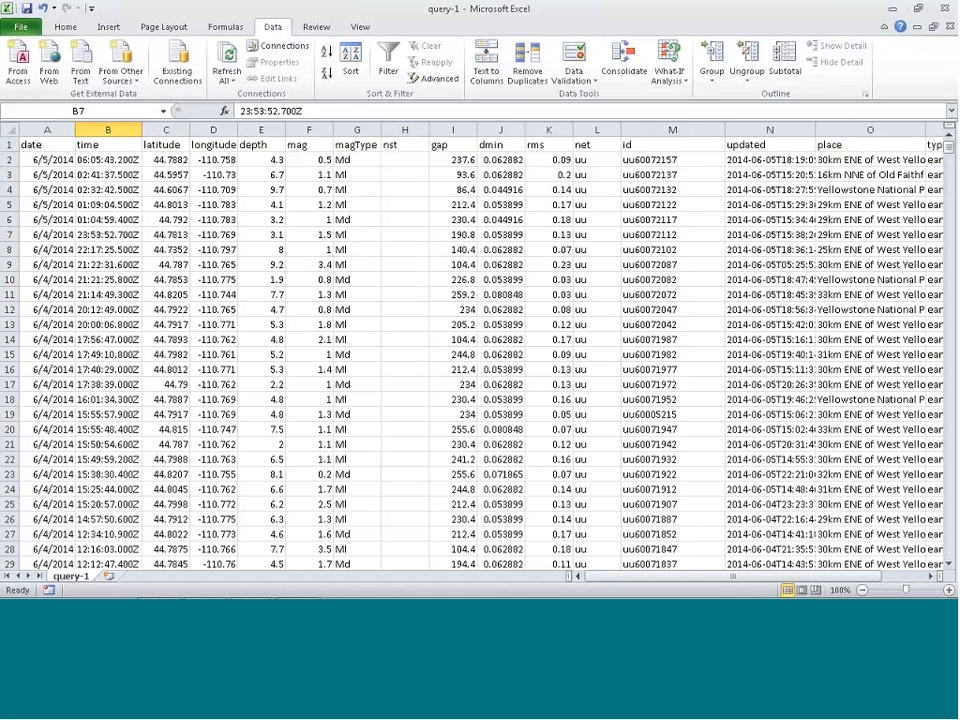
pyautogui.click(356, 310)
pyautogui.click(310, 444)
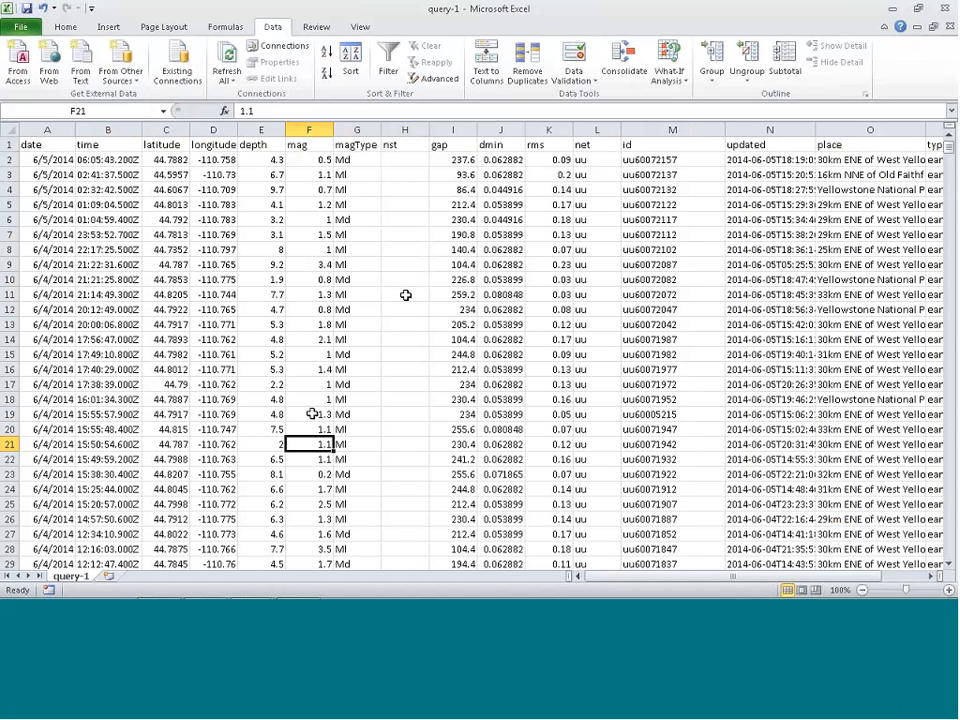
pyautogui.click(500, 279)
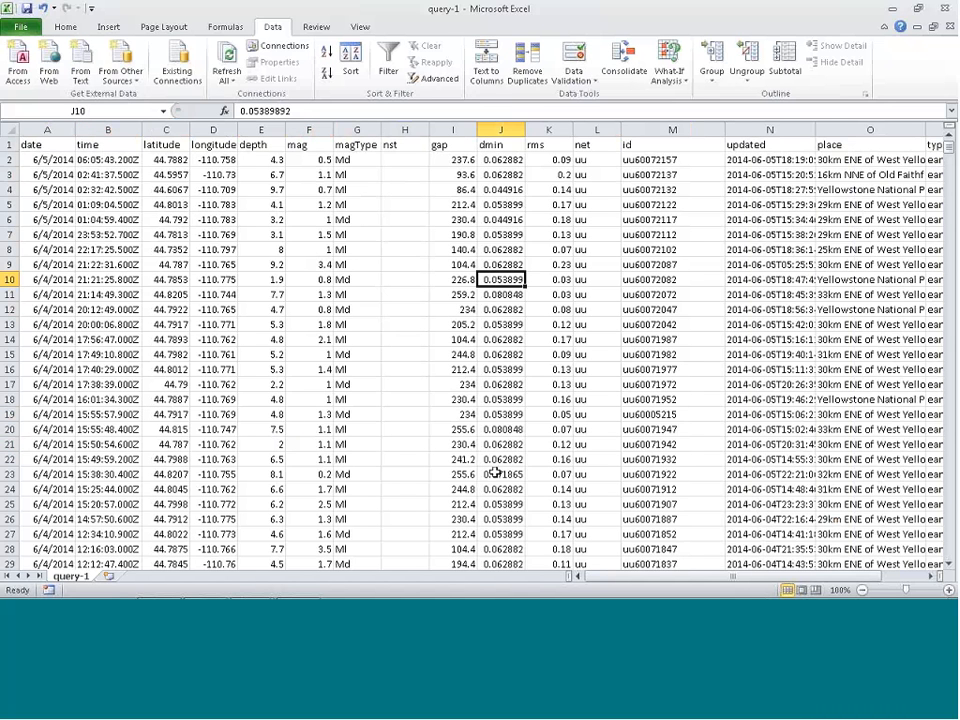
pyautogui.click(498, 474)
pyautogui.click(356, 340)
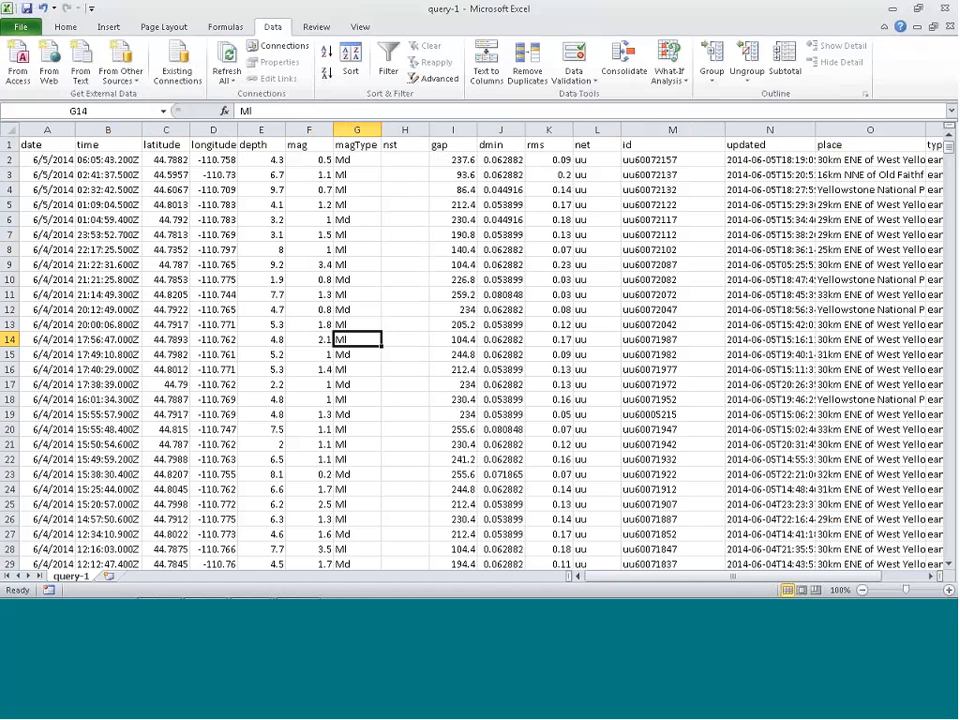
# Turn on filtering for the header row of the whole sheet.
pyautogui.click(8, 131)
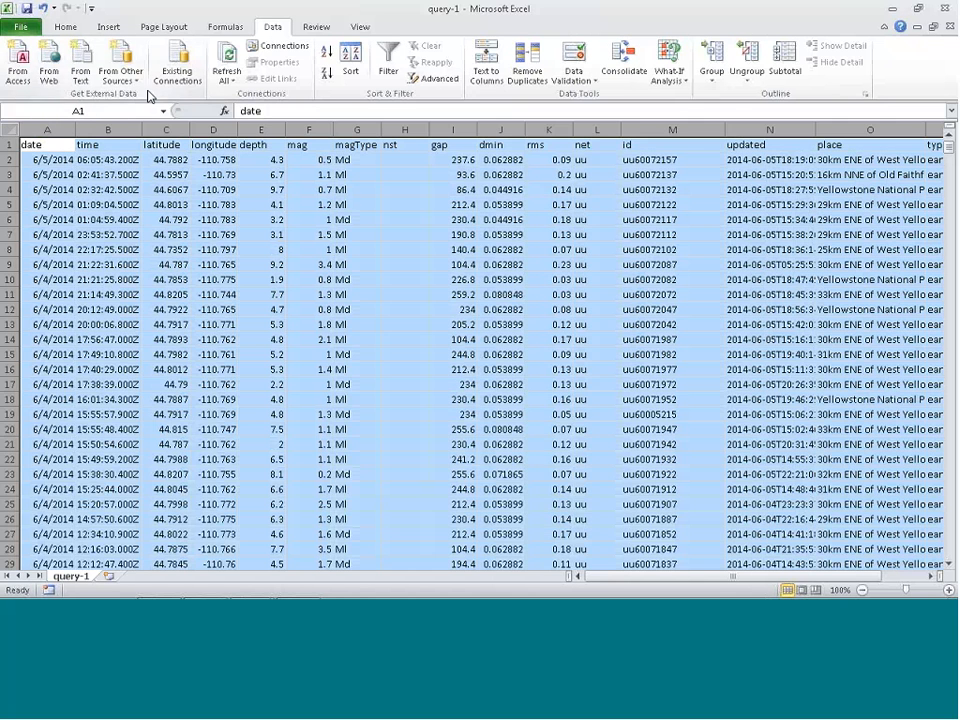
pyautogui.click(388, 70)
pyautogui.click(268, 189)
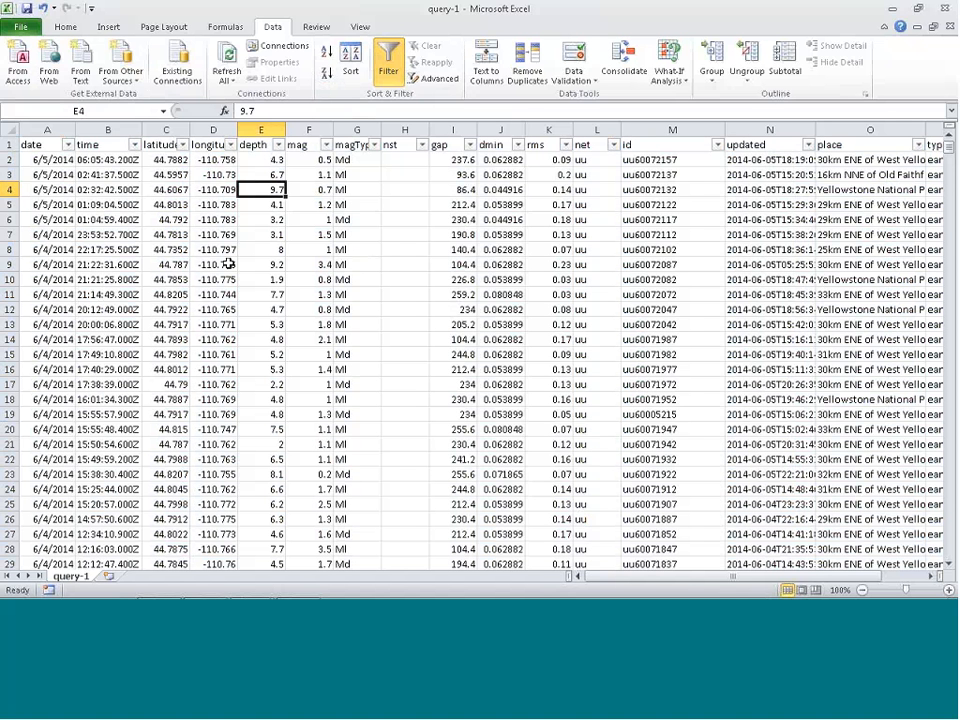
# Format the date column as Short Date.
pyautogui.click(44, 130)
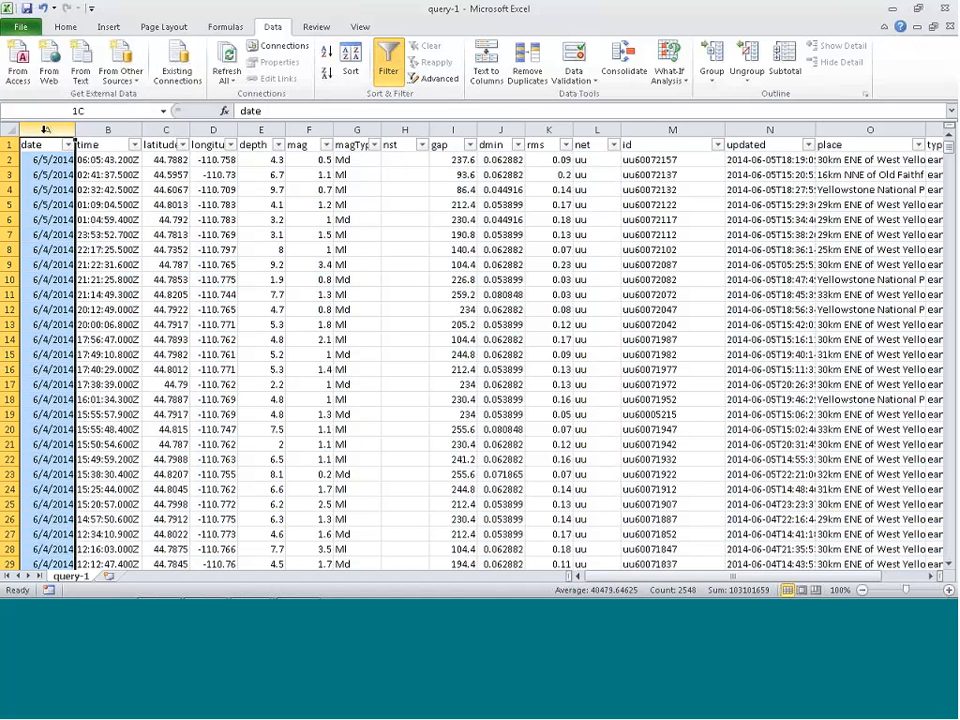
pyautogui.click(60, 27)
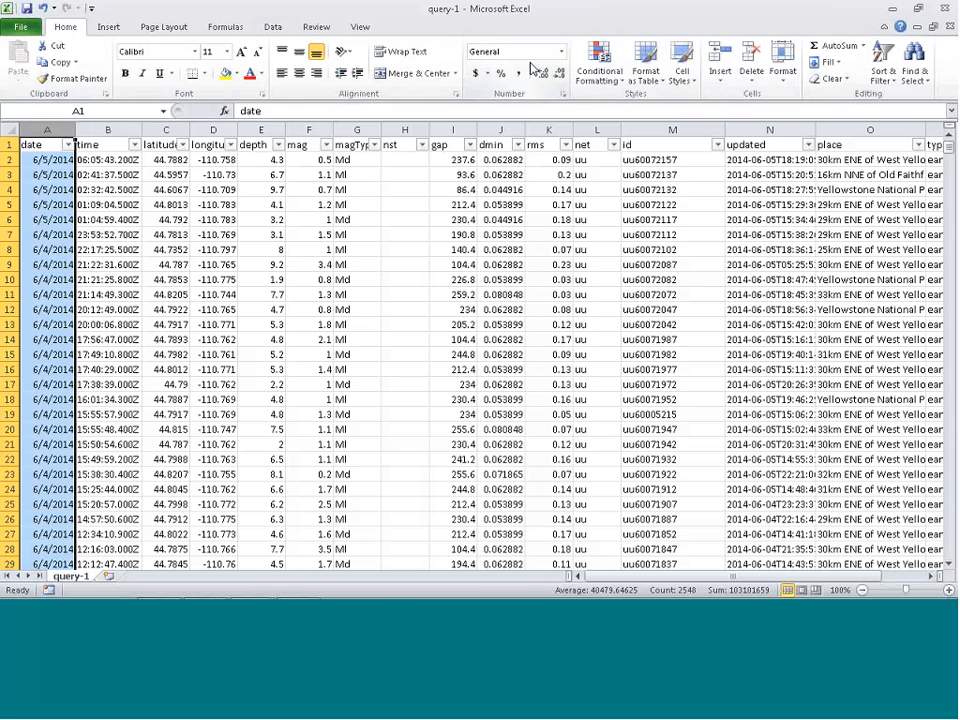
pyautogui.click(561, 51)
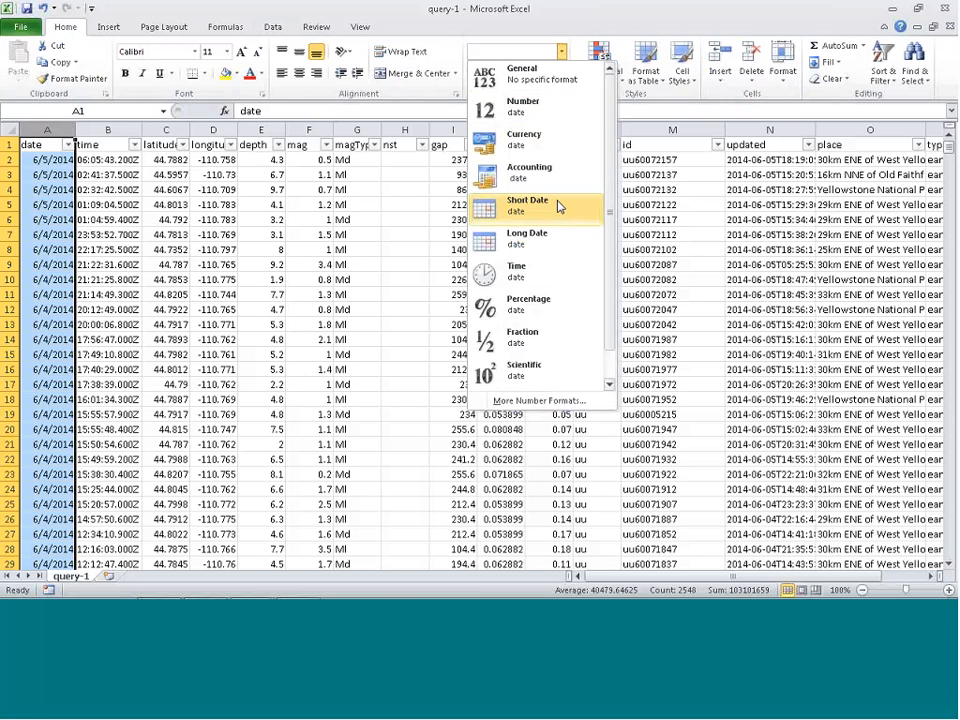
pyautogui.click(520, 205)
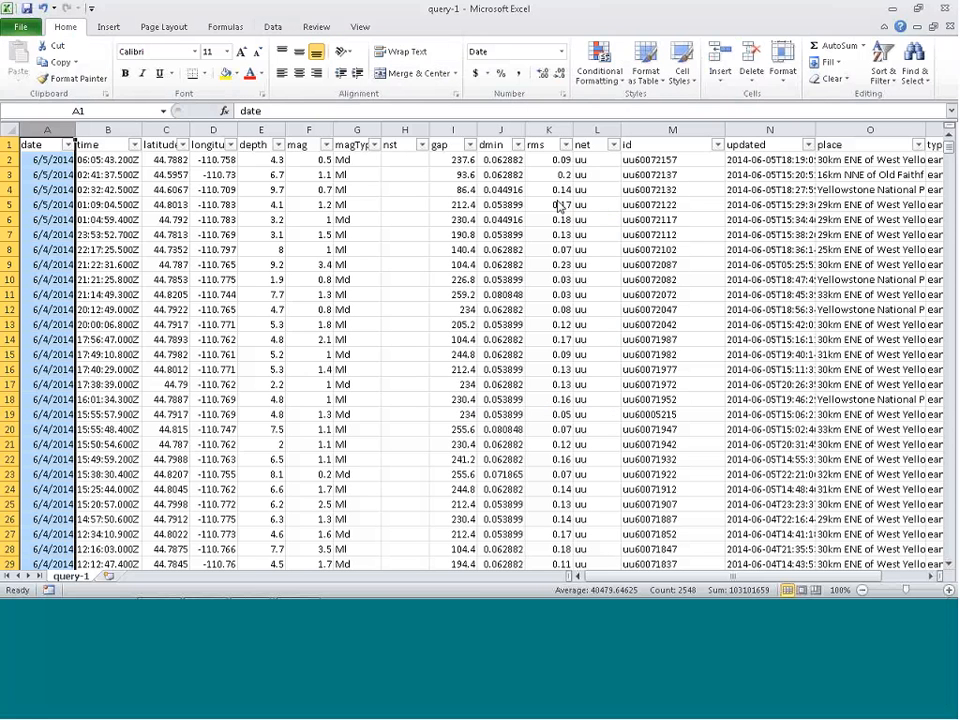
pyautogui.click(20, 177)
pyautogui.click(95, 177)
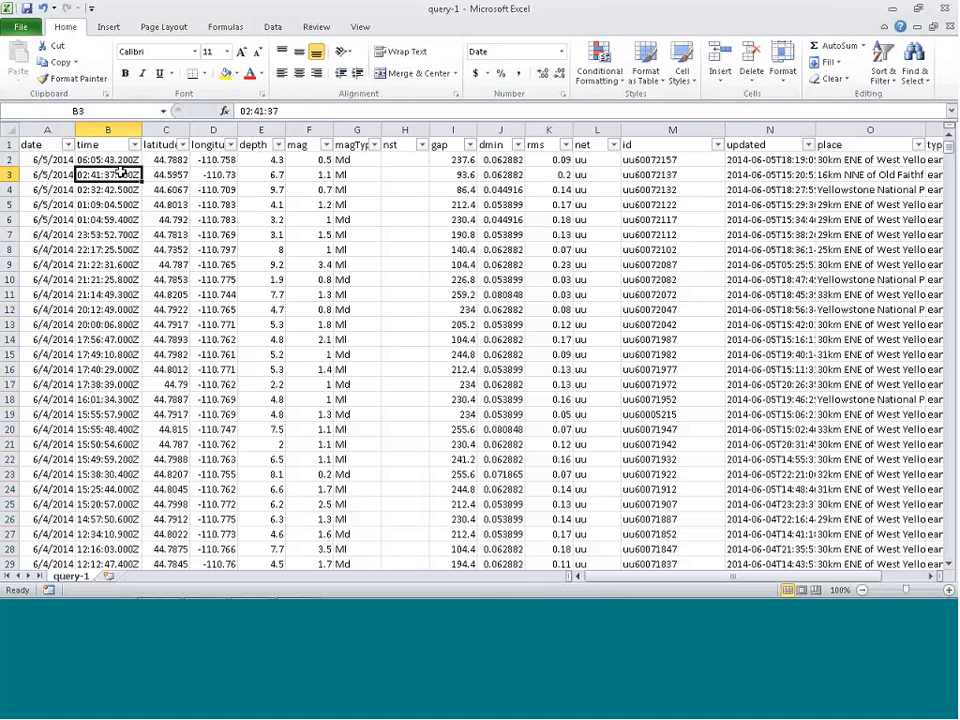
pyautogui.click(195, 177)
pyautogui.click(225, 177)
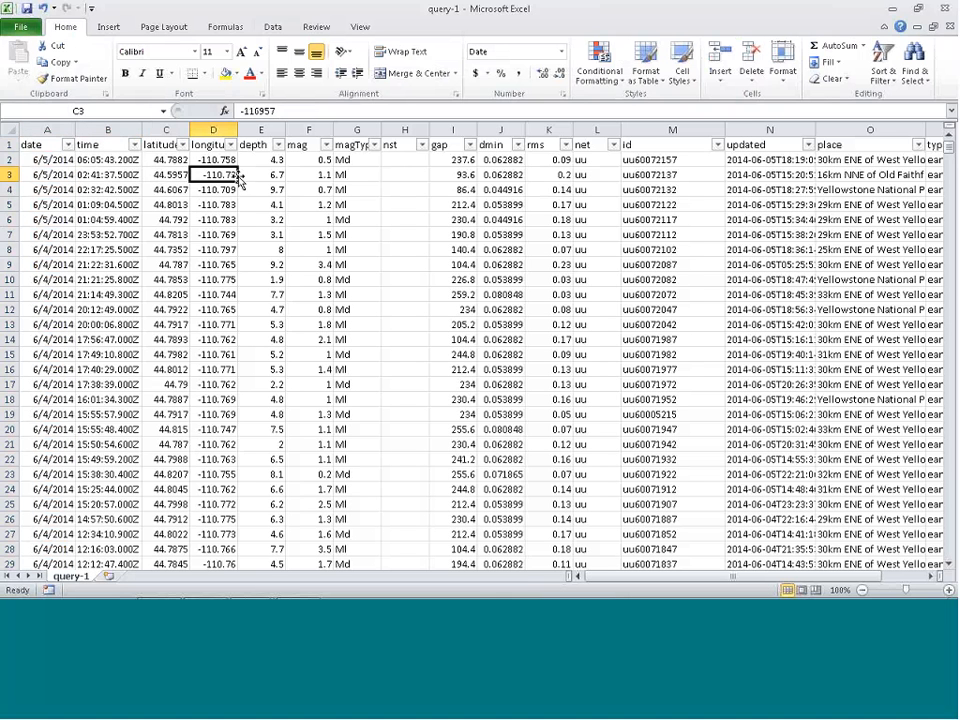
pyautogui.click(304, 188)
pyautogui.click(348, 176)
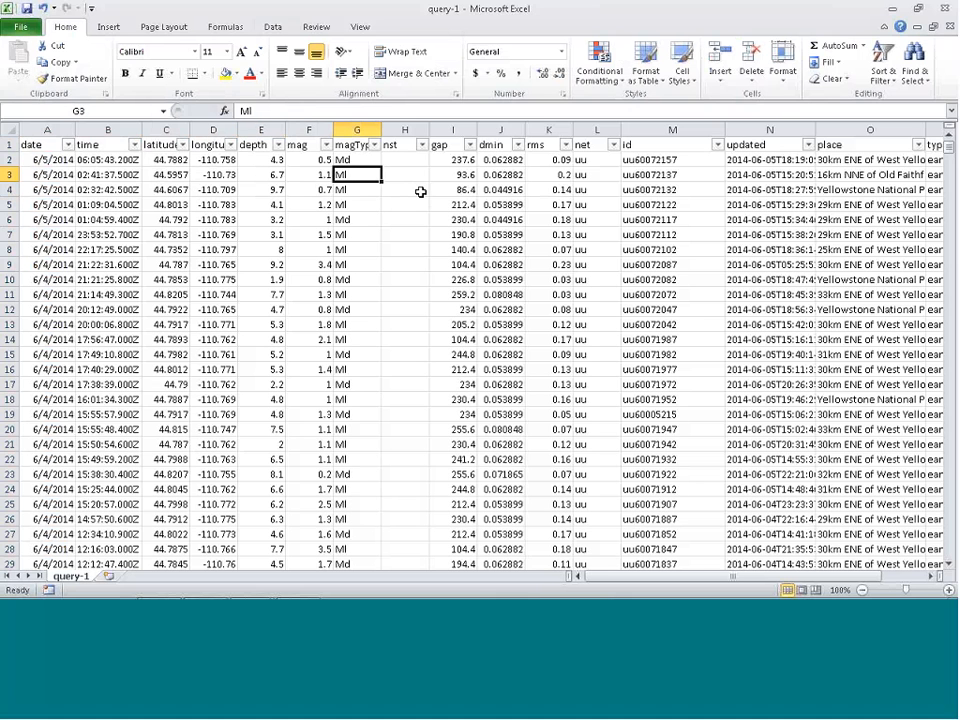
pyautogui.click(420, 192)
pyautogui.click(465, 190)
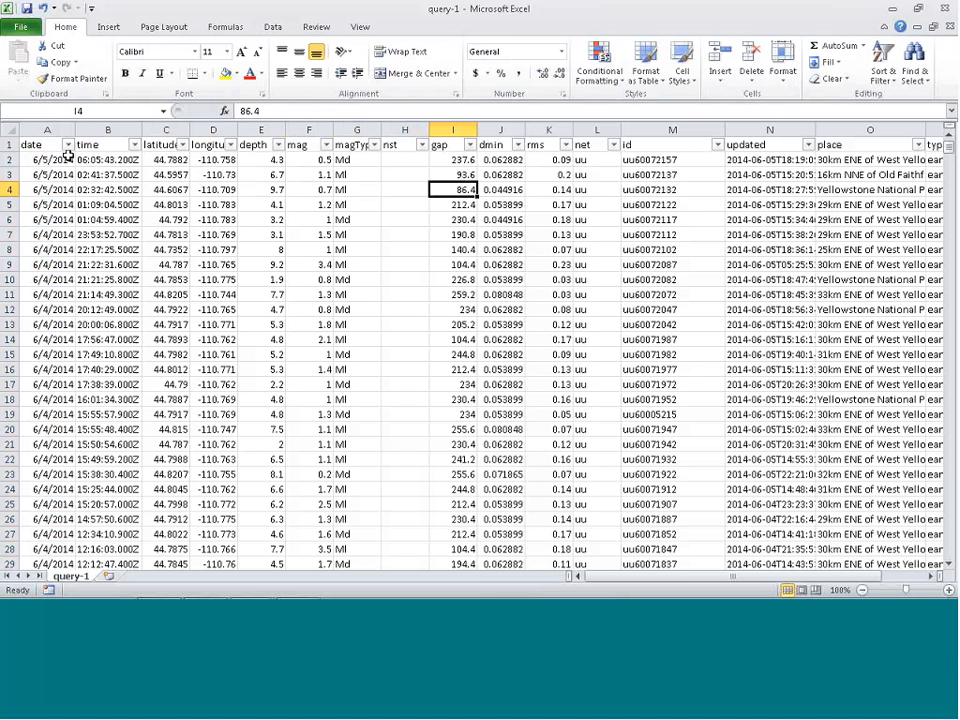
# Make the text of the header row bold across all columns.
pyautogui.click(10, 144)
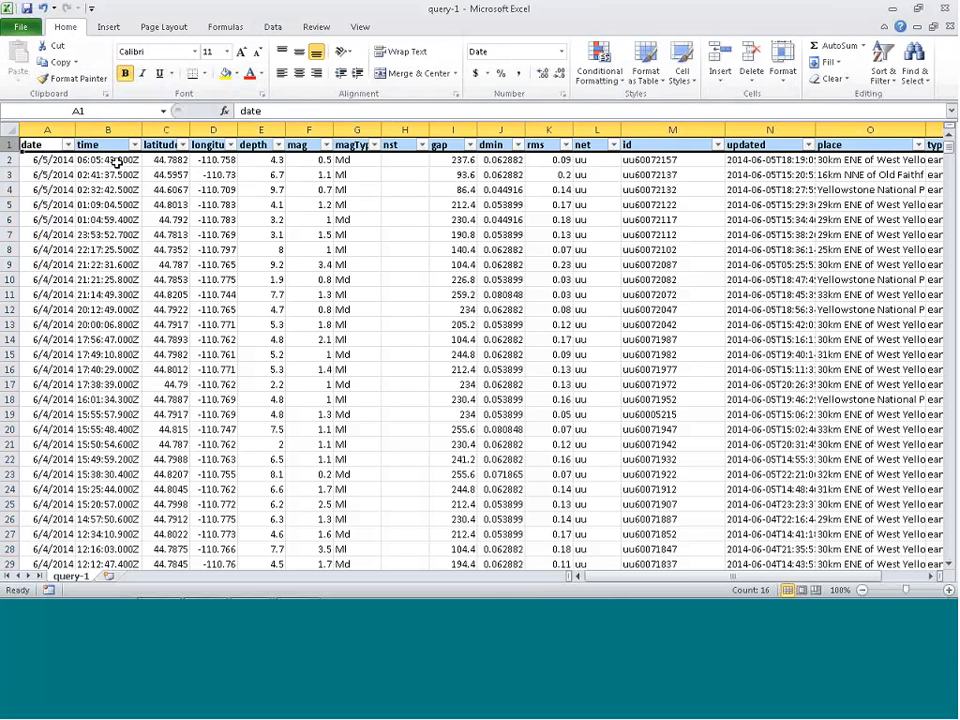
pyautogui.click(237, 73)
pyautogui.click(227, 120)
pyautogui.click(214, 219)
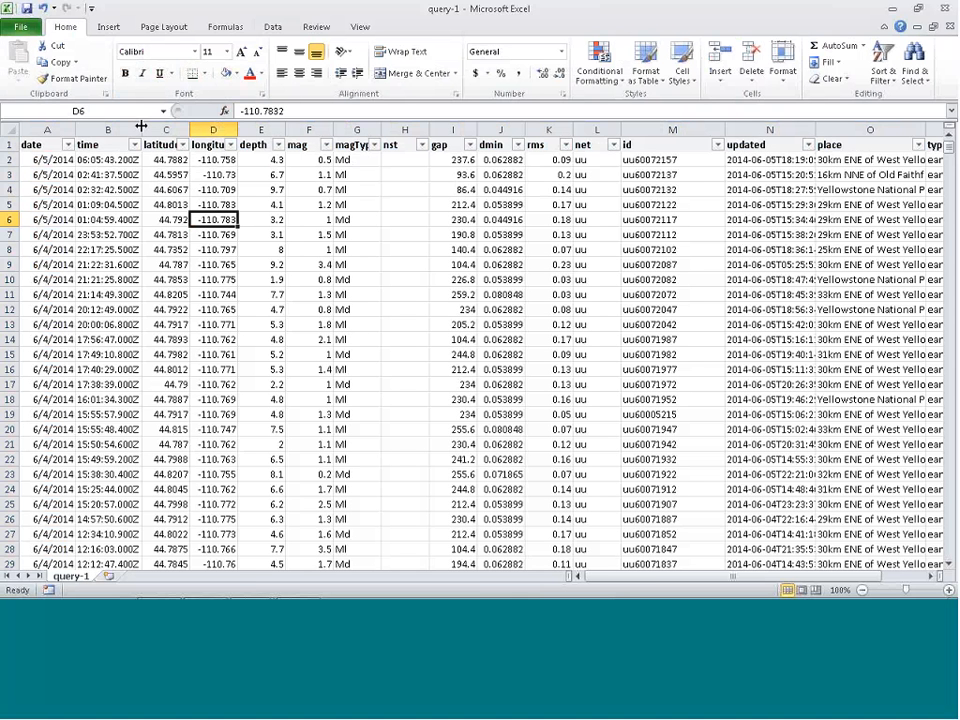
# Sort the earthquake records by date, trying the newest-to-oldest order before settling on oldest to newest.
pyautogui.click(67, 145)
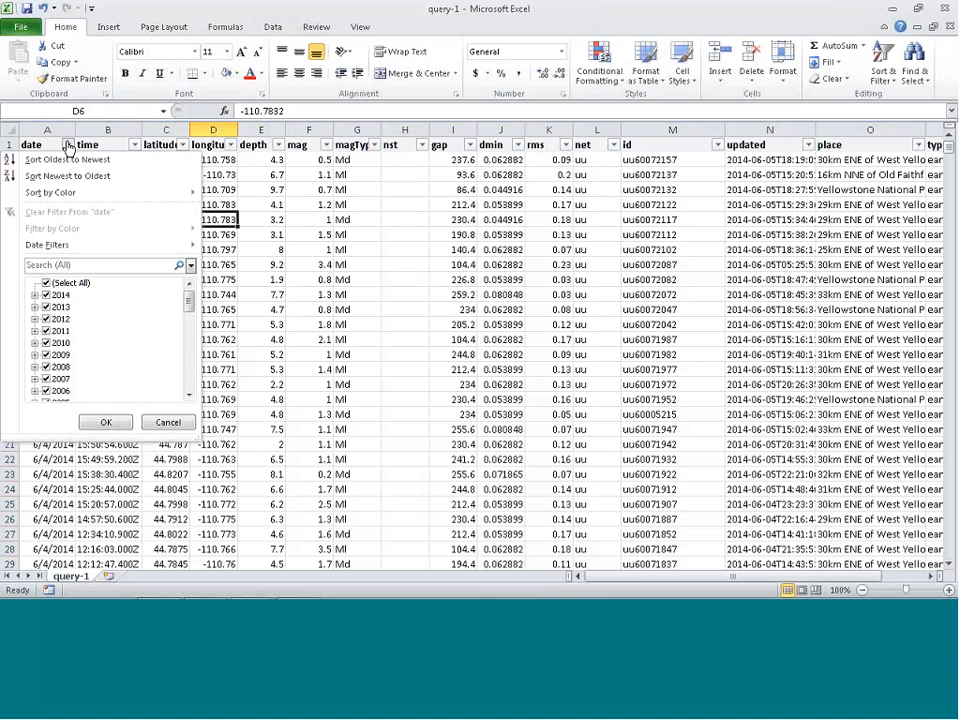
pyautogui.click(90, 160)
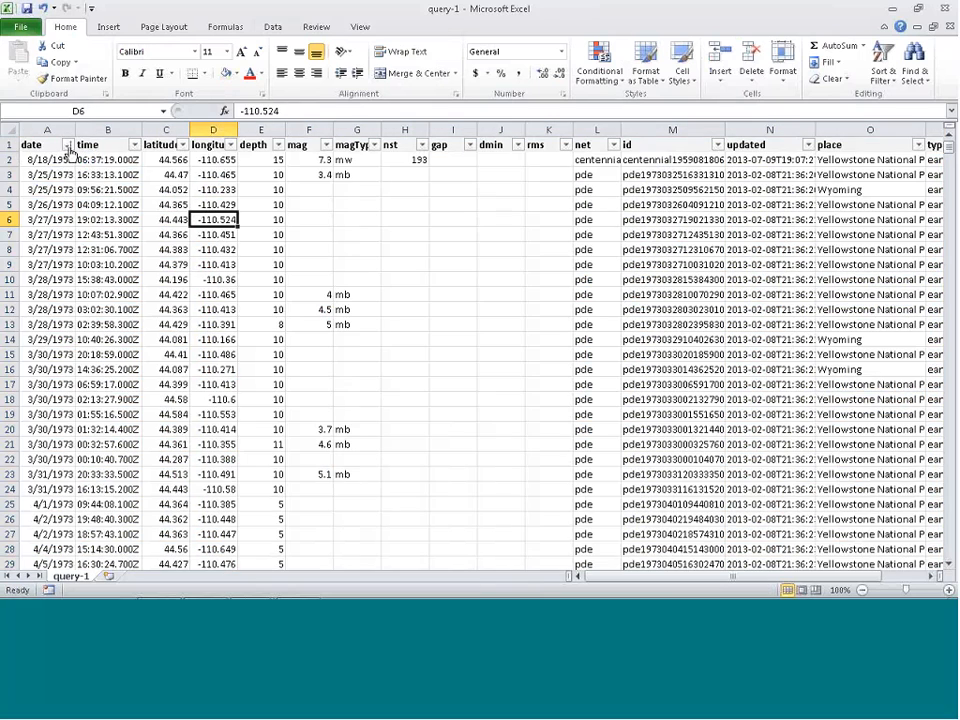
pyautogui.click(66, 145)
pyautogui.click(68, 176)
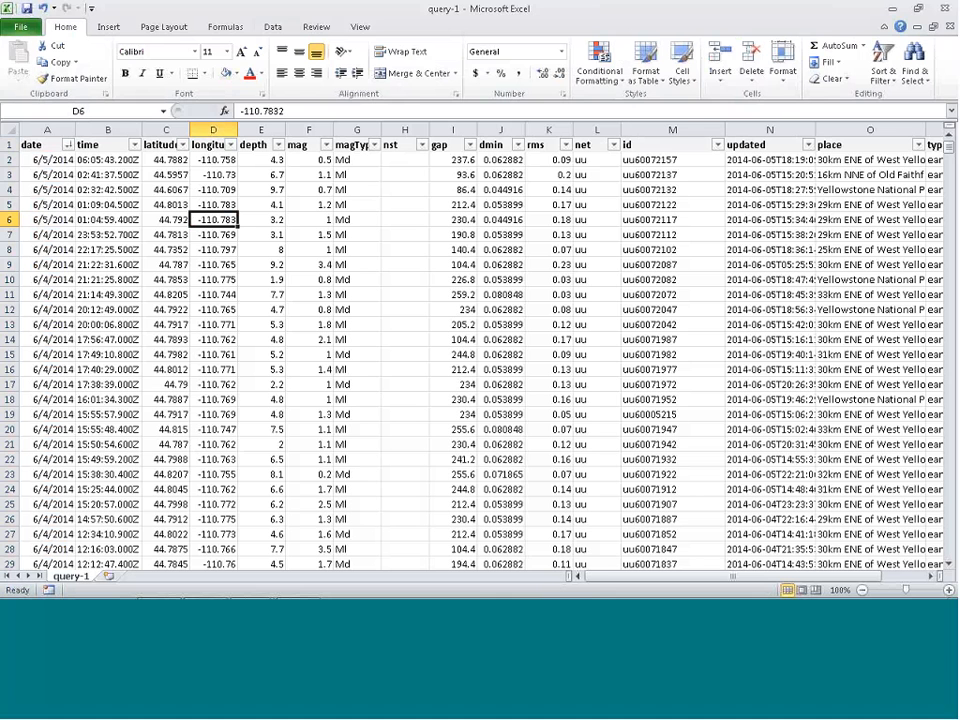
pyautogui.click(66, 145)
pyautogui.click(66, 160)
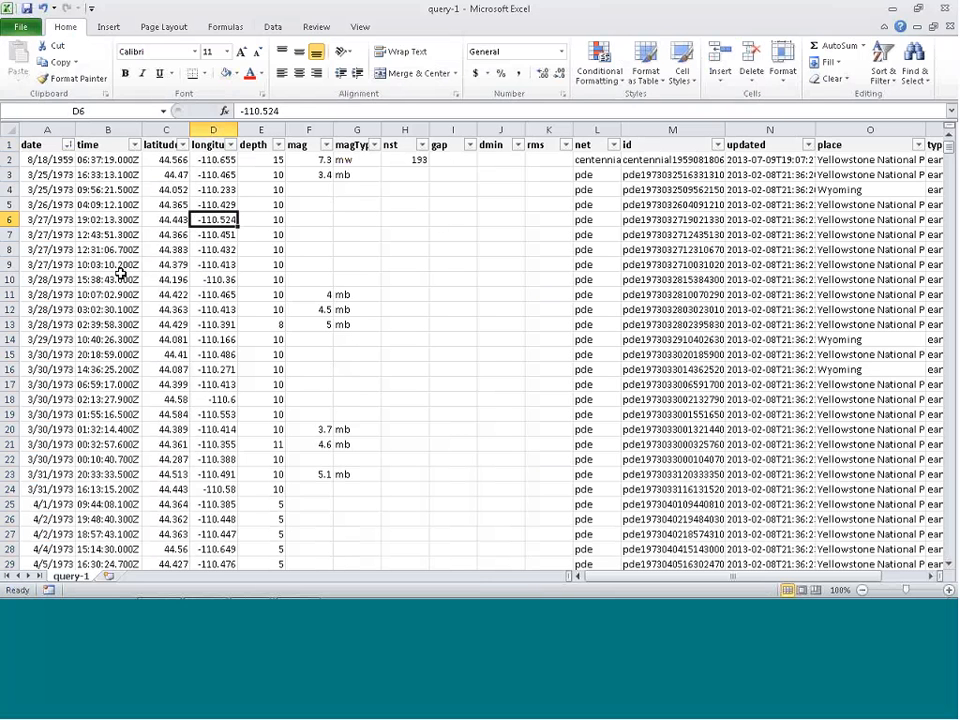
# Select the whole query-1 sheet and create a PivotTable from columns A to P on a new worksheet.
pyautogui.click(10, 133)
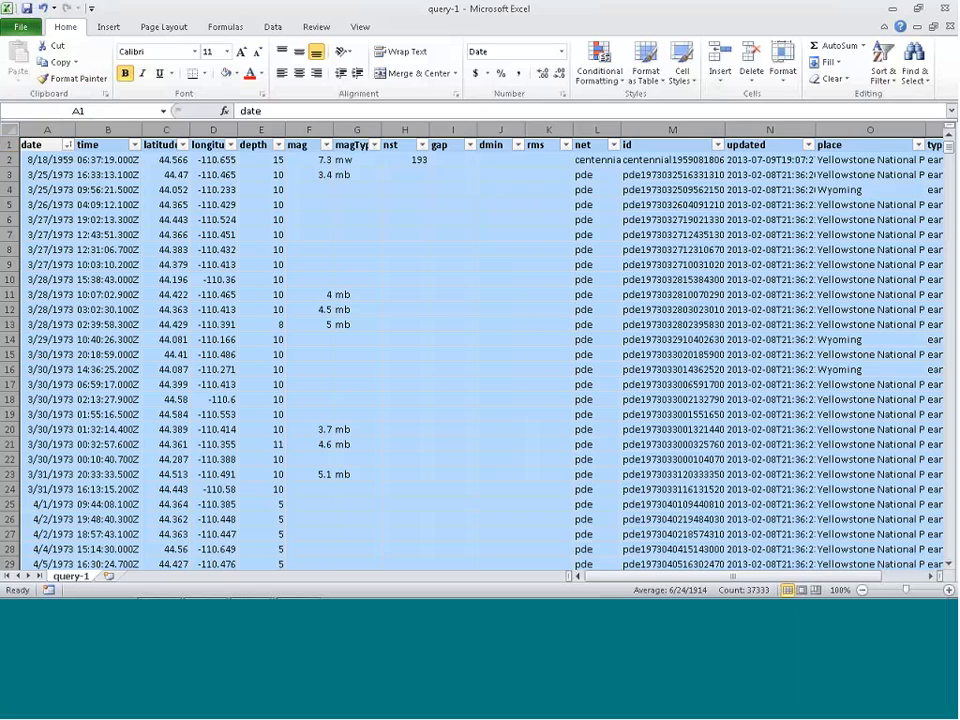
pyautogui.click(133, 218)
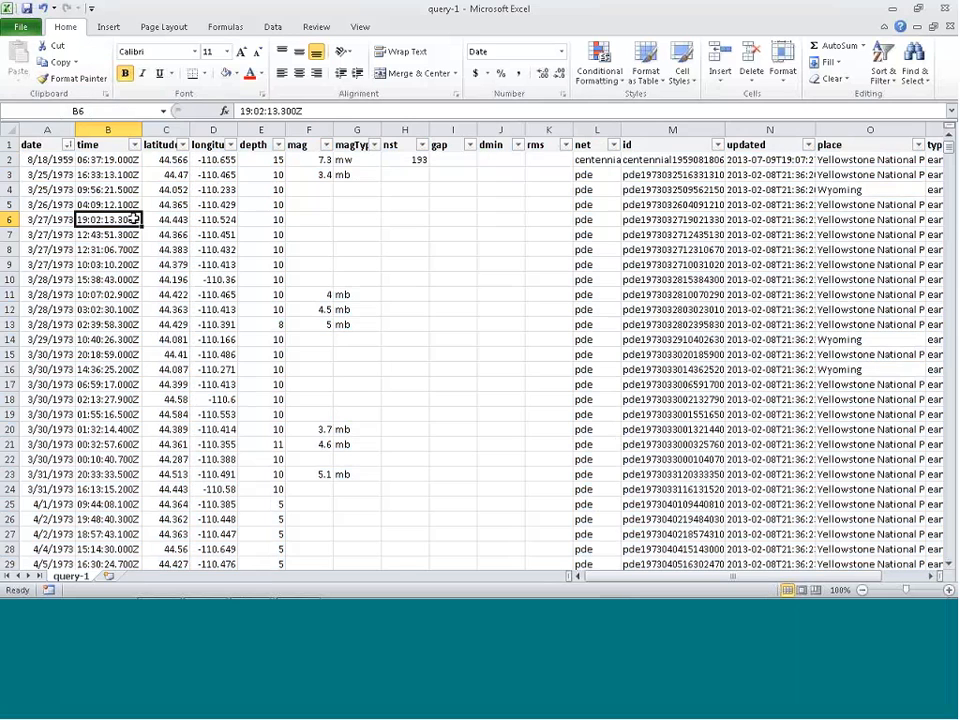
pyautogui.click(8, 128)
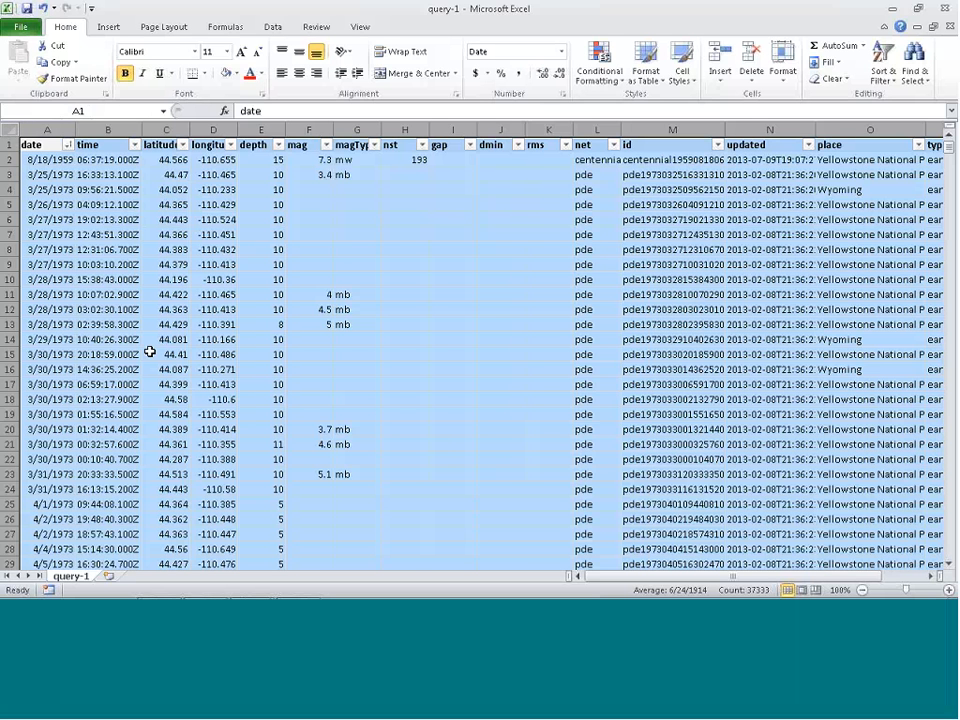
pyautogui.click(108, 27)
pyautogui.click(24, 52)
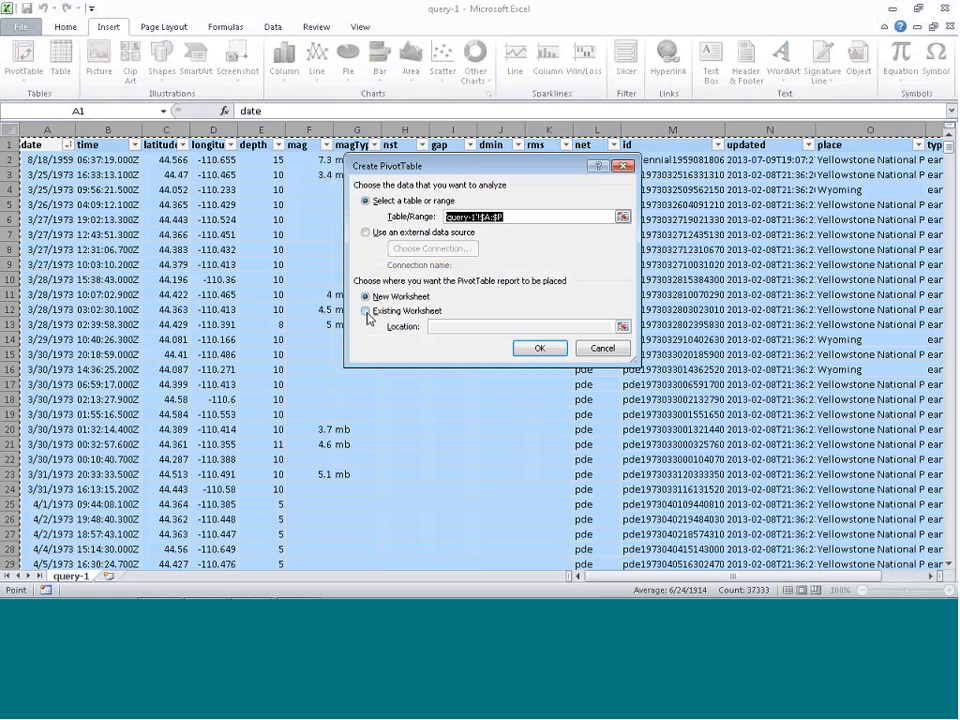
pyautogui.click(533, 349)
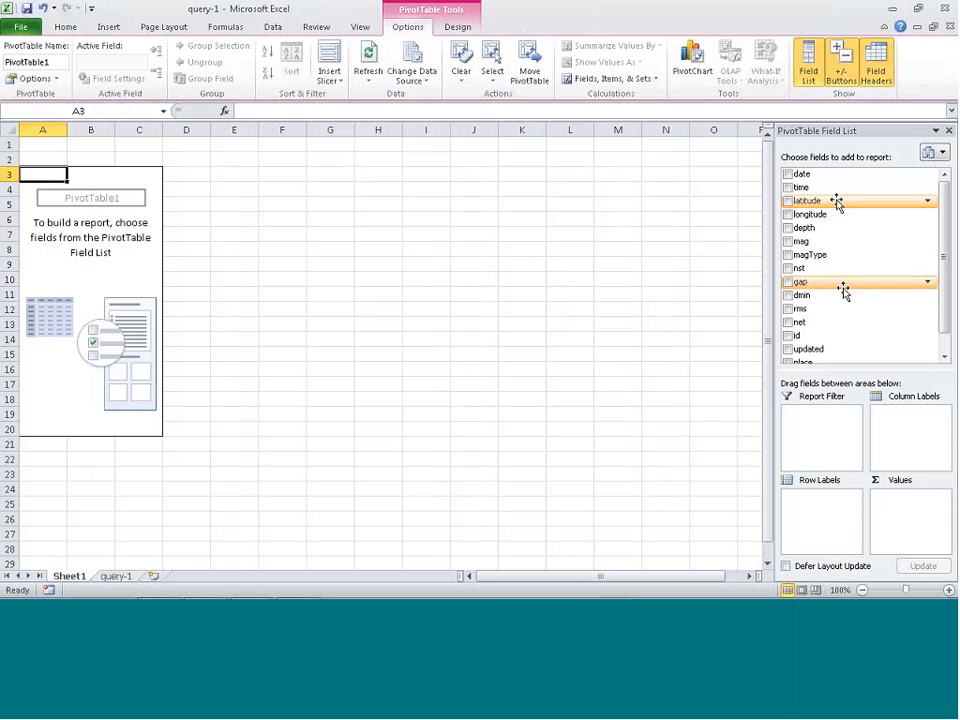
# Compare the PivotTable's available fields with the column headers on the query-1 data sheet.
pyautogui.moveTo(943, 261)
pyautogui.mouseDown()
pyautogui.moveTo(950, 218)
pyautogui.moveTo(953, 281)
pyautogui.moveTo(951, 268)
pyautogui.mouseUp()
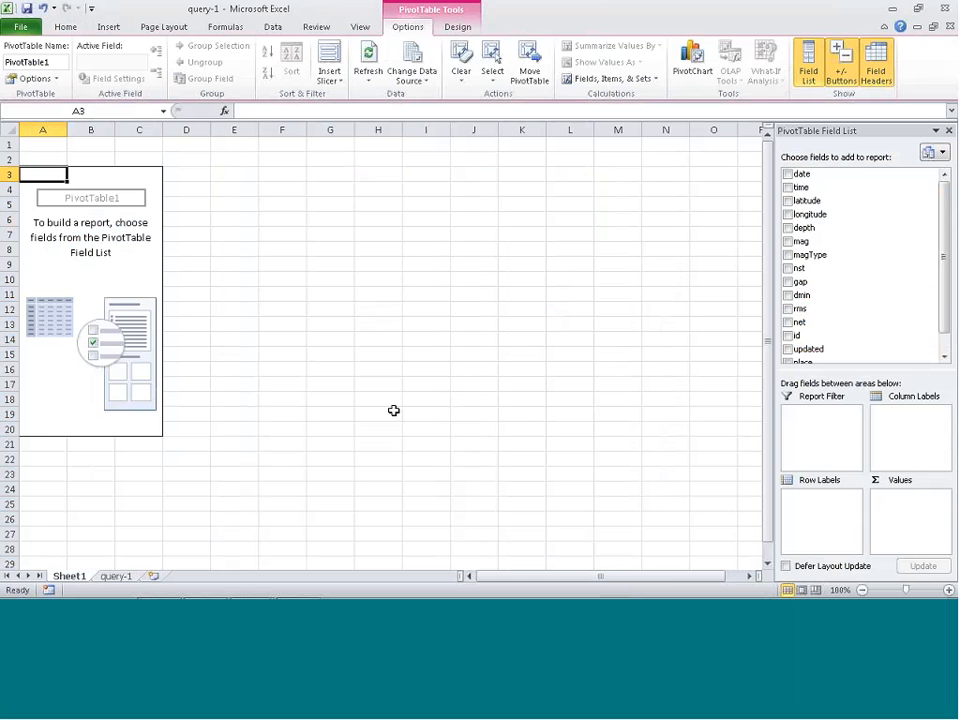
pyautogui.hotkey('ctrl', 'pagedown')
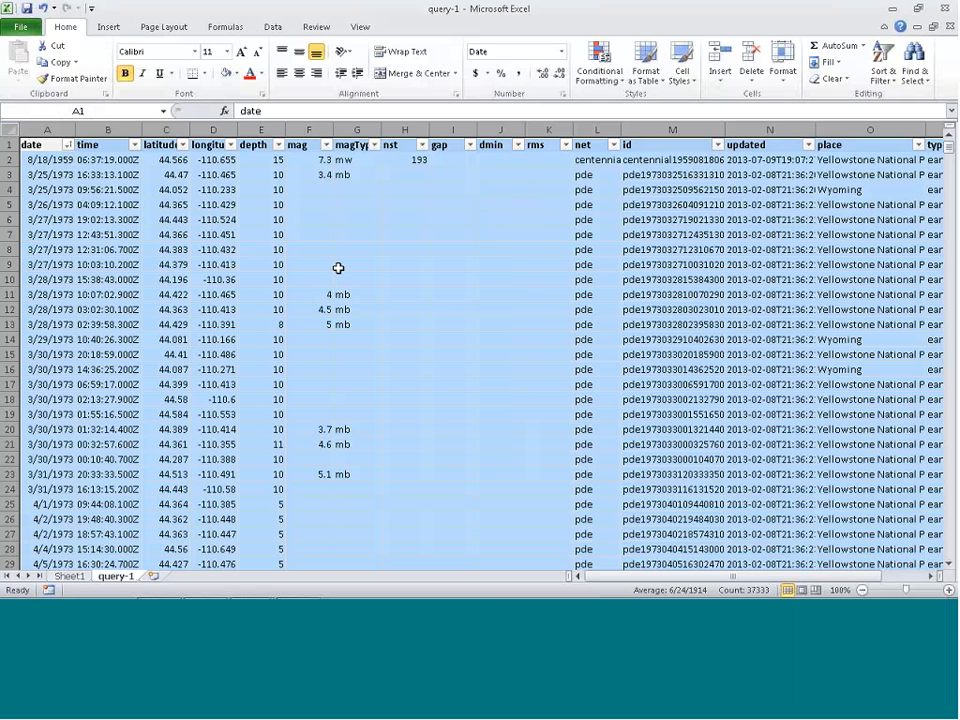
pyautogui.click(338, 268)
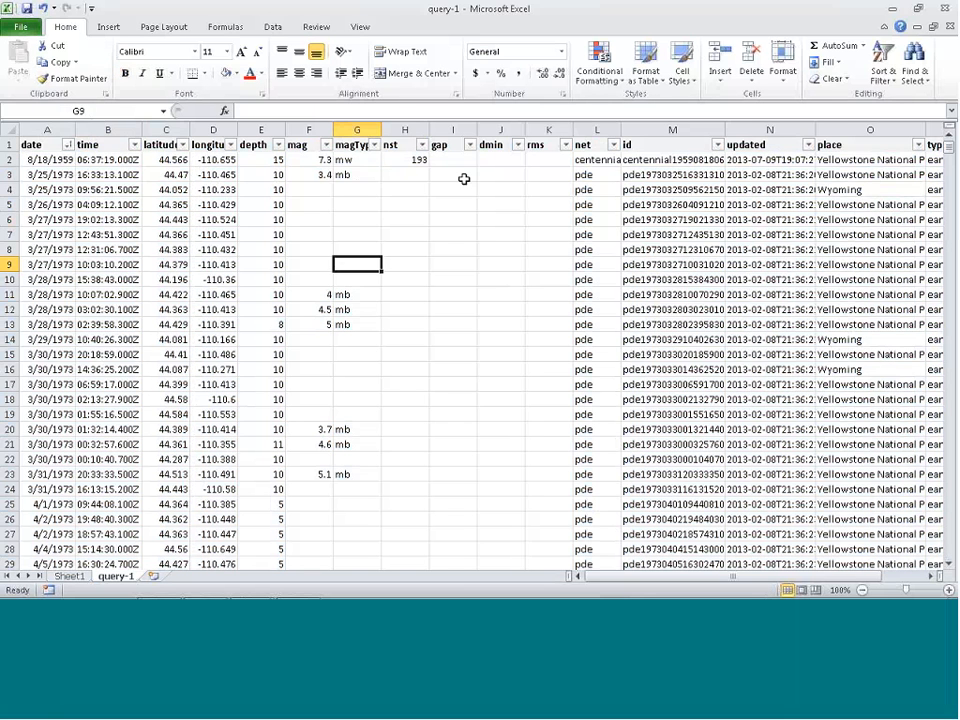
pyautogui.click(72, 576)
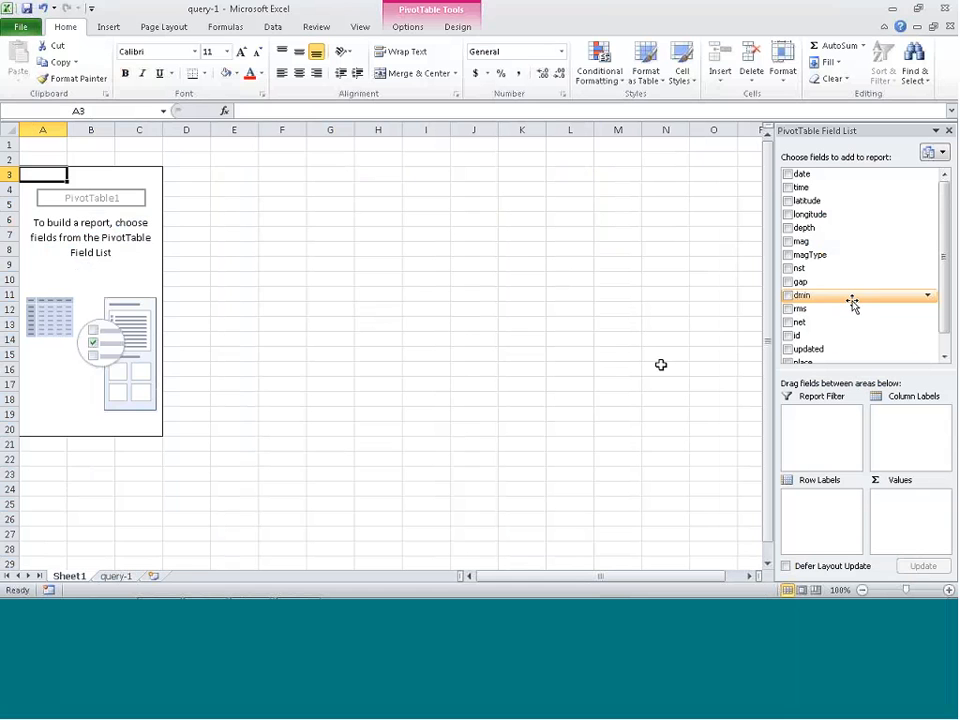
pyautogui.moveTo(947, 207)
pyautogui.mouseDown()
pyautogui.moveTo(943, 232)
pyautogui.moveTo(949, 203)
pyautogui.mouseUp()
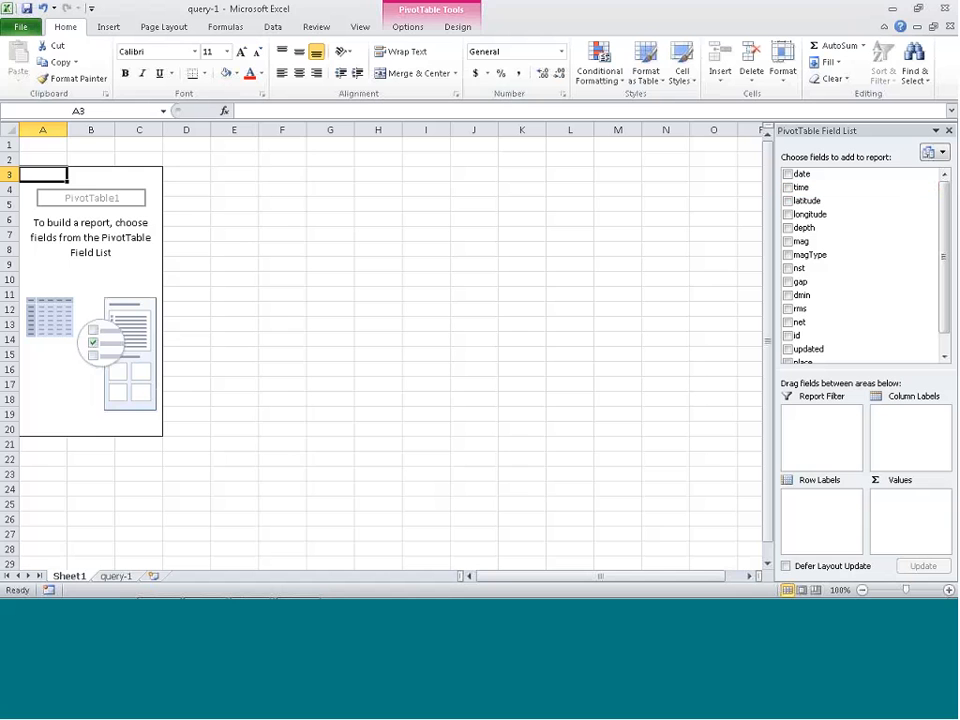
pyautogui.click(118, 577)
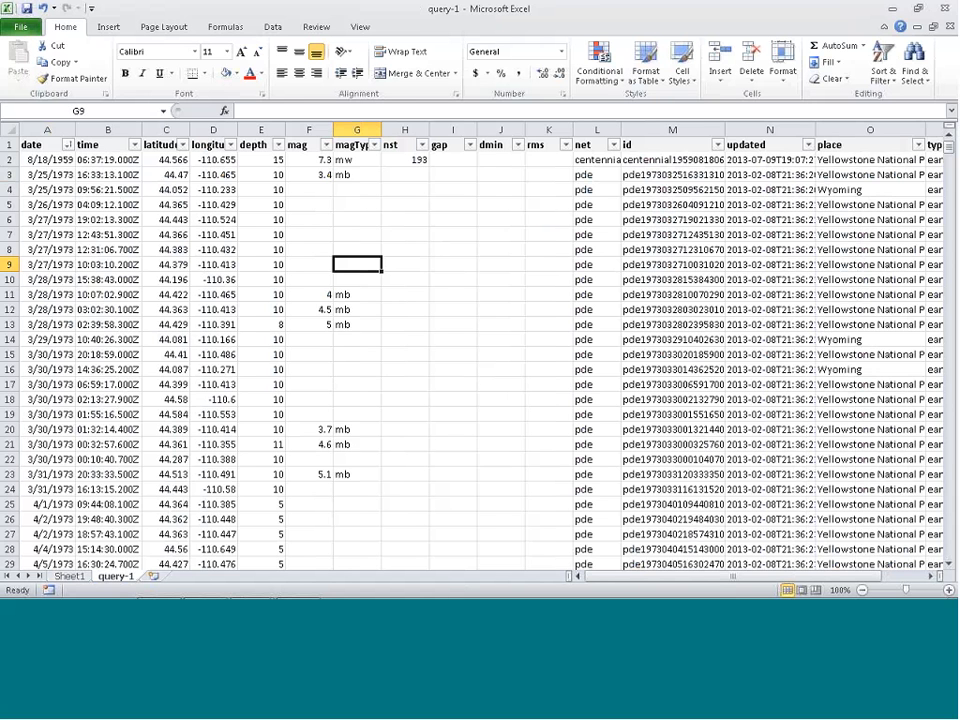
pyautogui.click(82, 580)
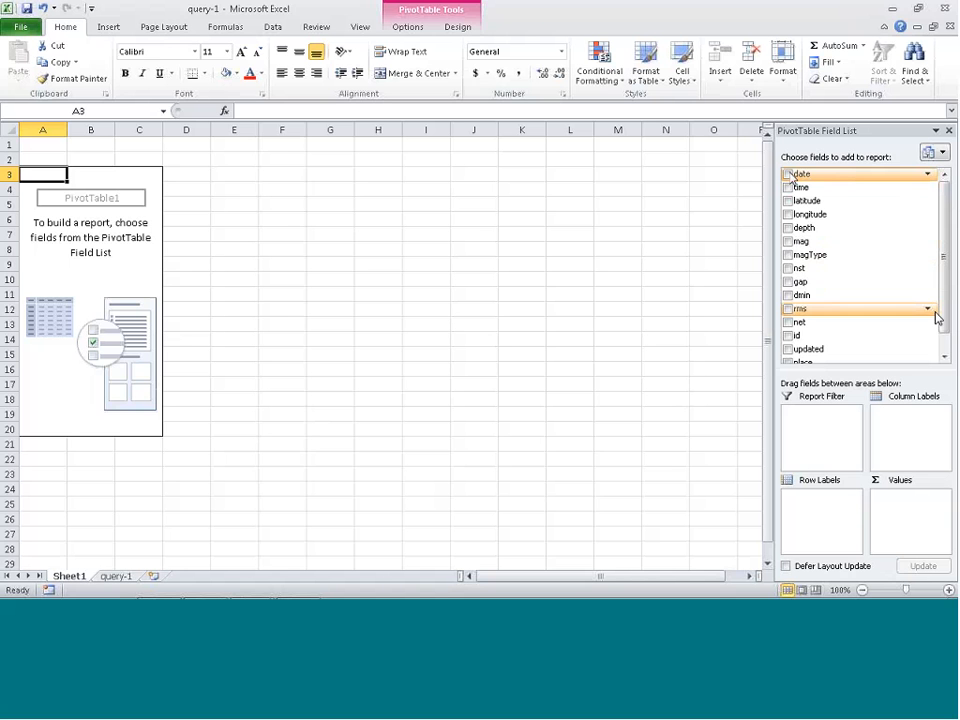
# Add the id field to the PivotTable and move it from the row labels to the values as a count.
pyautogui.moveTo(944, 315); pyautogui.dragTo(944, 322)
pyautogui.scroll(-1, 938, 320)
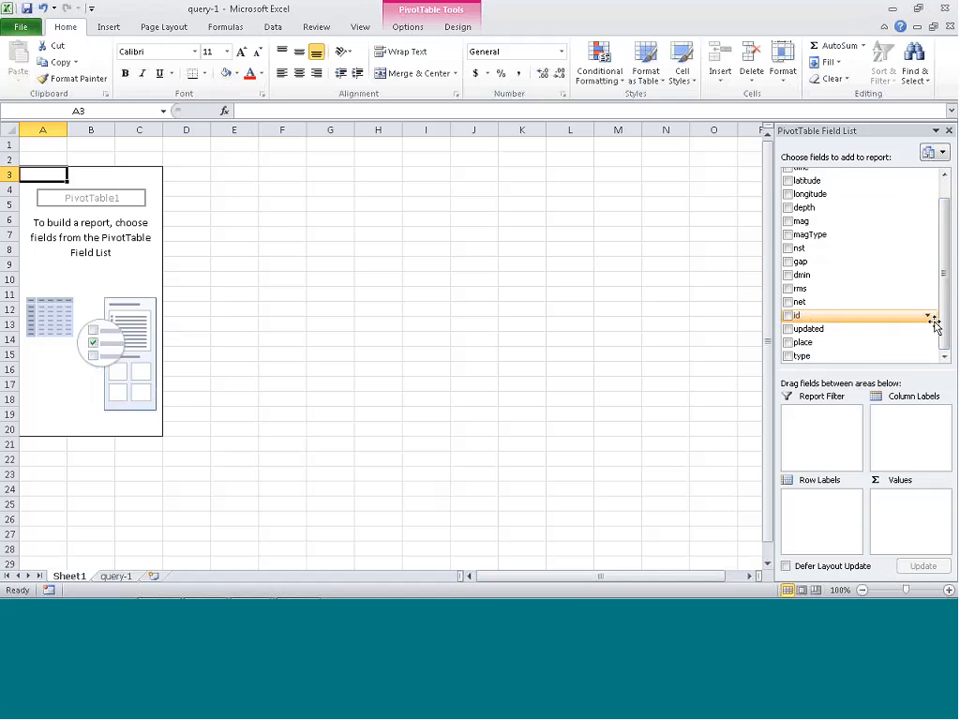
pyautogui.click(788, 316)
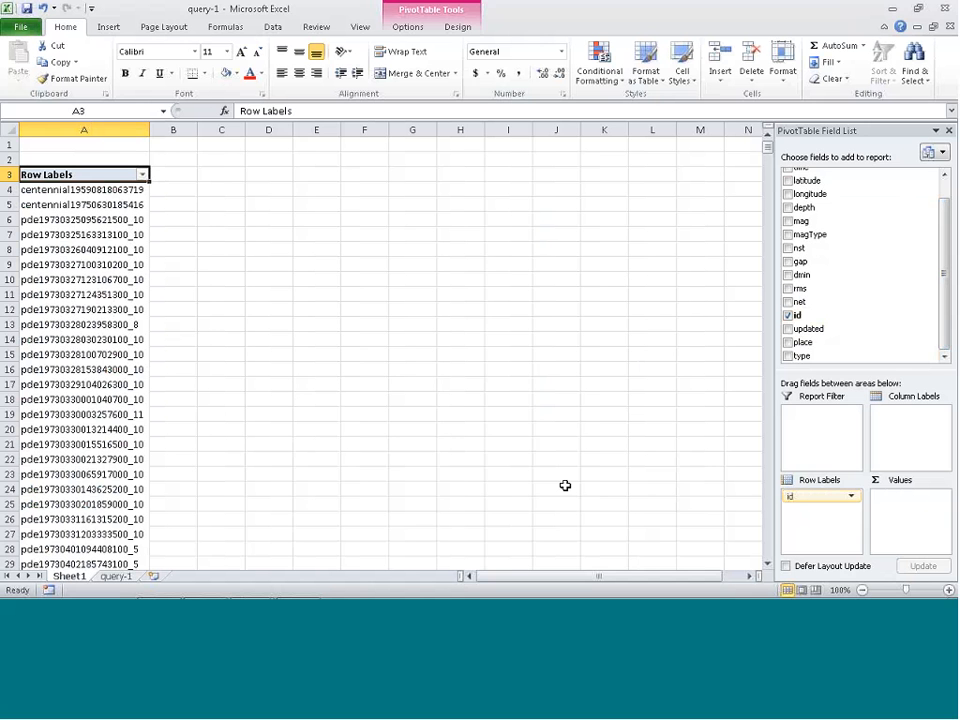
pyautogui.click(122, 577)
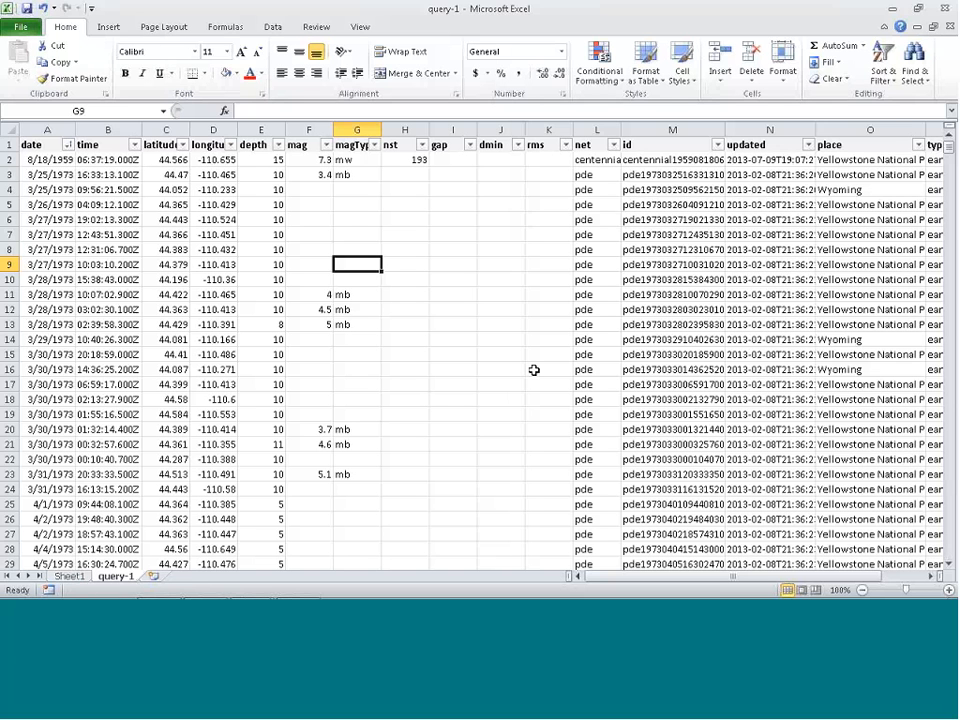
pyautogui.click(68, 577)
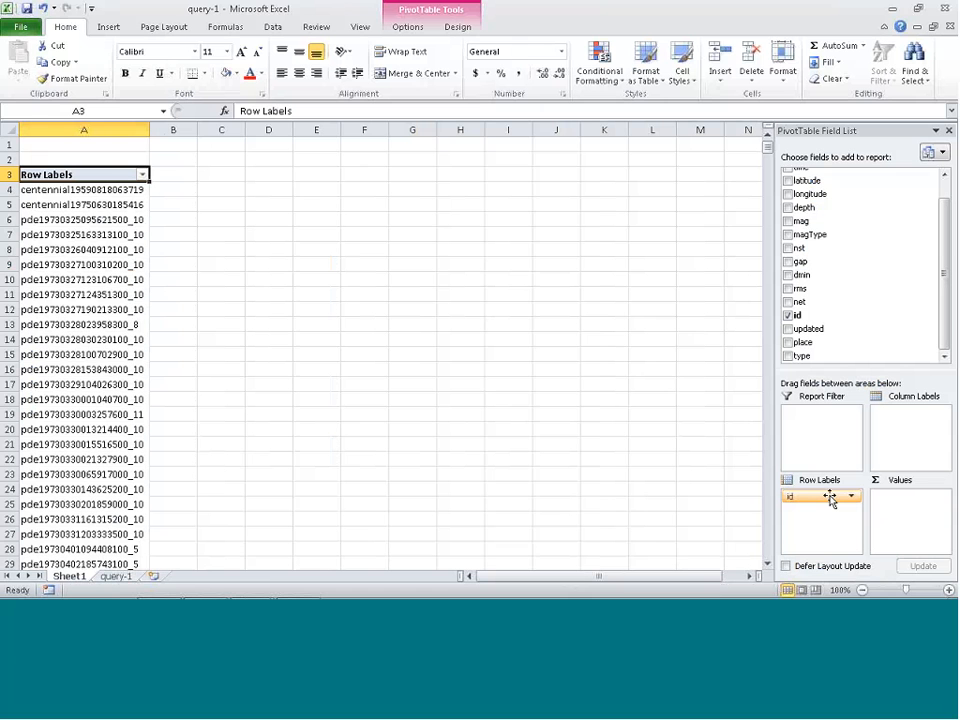
pyautogui.moveTo(829, 498); pyautogui.dragTo(904, 508)
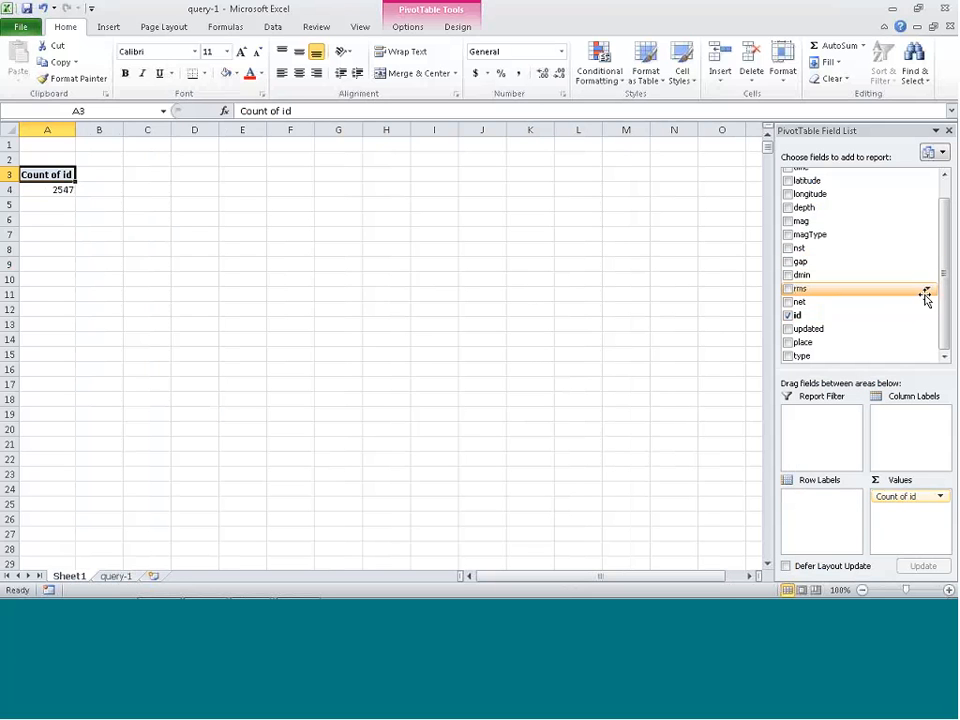
# Add the date field as the PivotTable's row labels and look through the earthquake counts per date.
pyautogui.scroll(1, 945, 300)
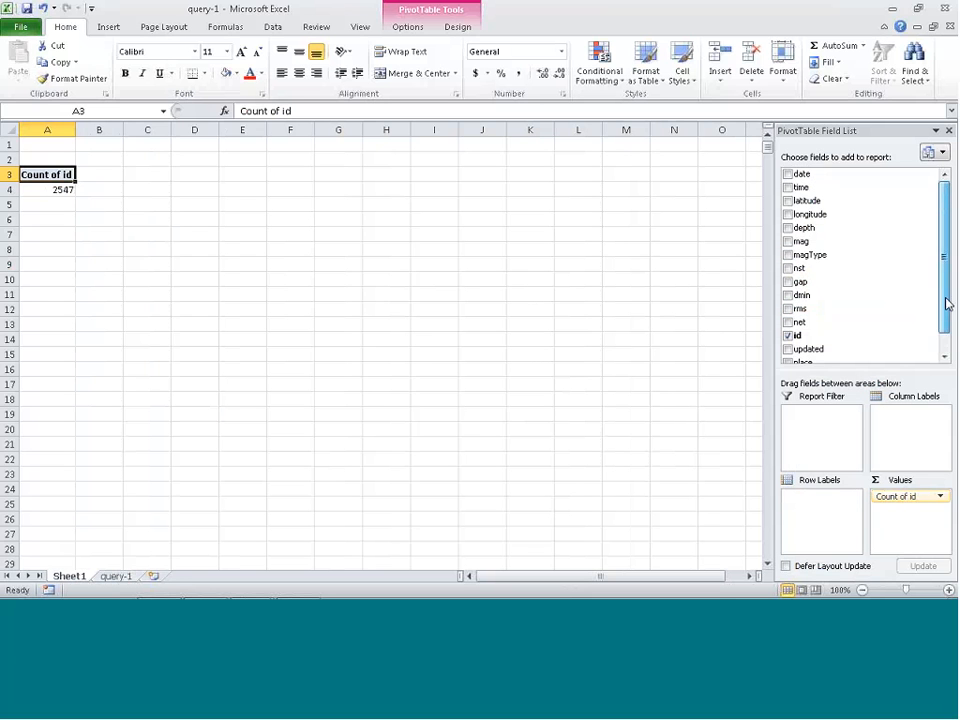
pyautogui.click(787, 175)
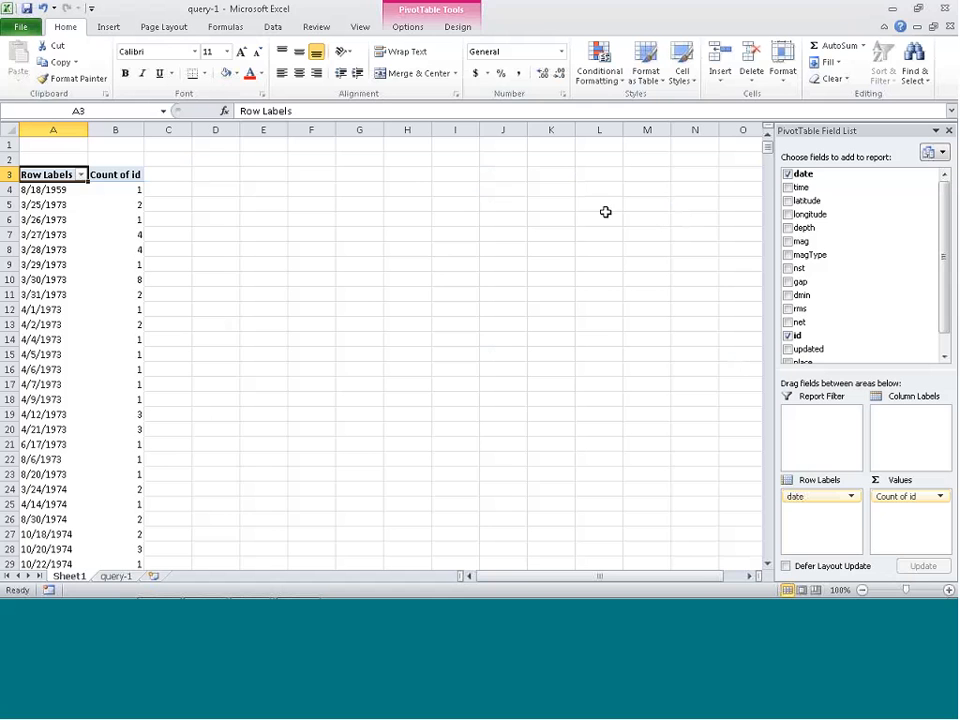
pyautogui.moveTo(943, 252)
pyautogui.mouseDown()
pyautogui.moveTo(943, 296)
pyautogui.moveTo(954, 225)
pyautogui.moveTo(946, 244)
pyautogui.mouseUp()
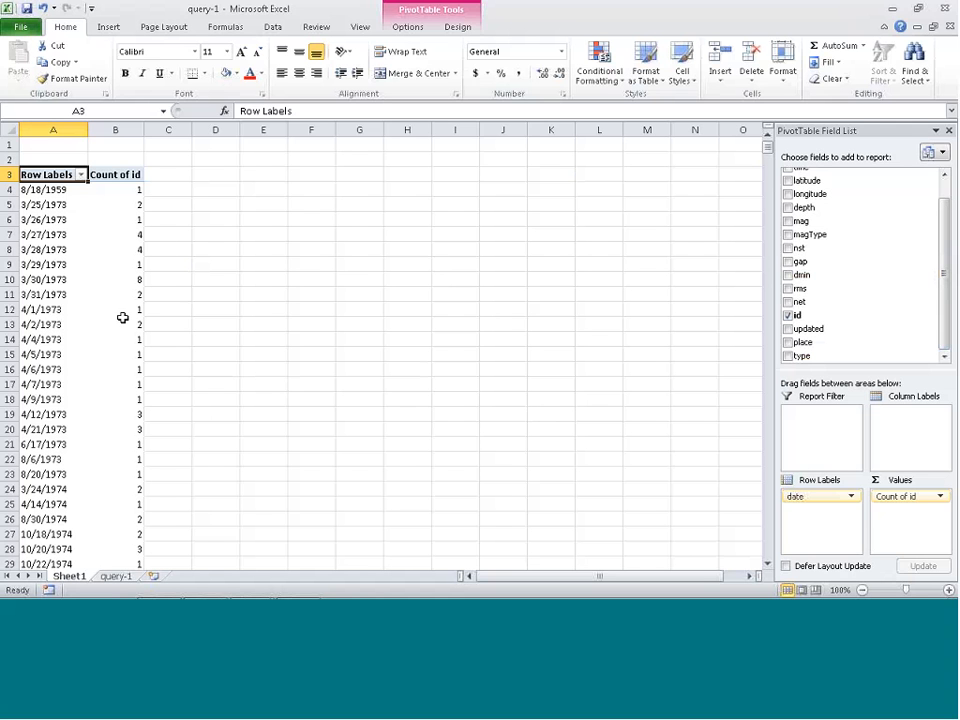
pyautogui.scroll(-3, 225, 357)
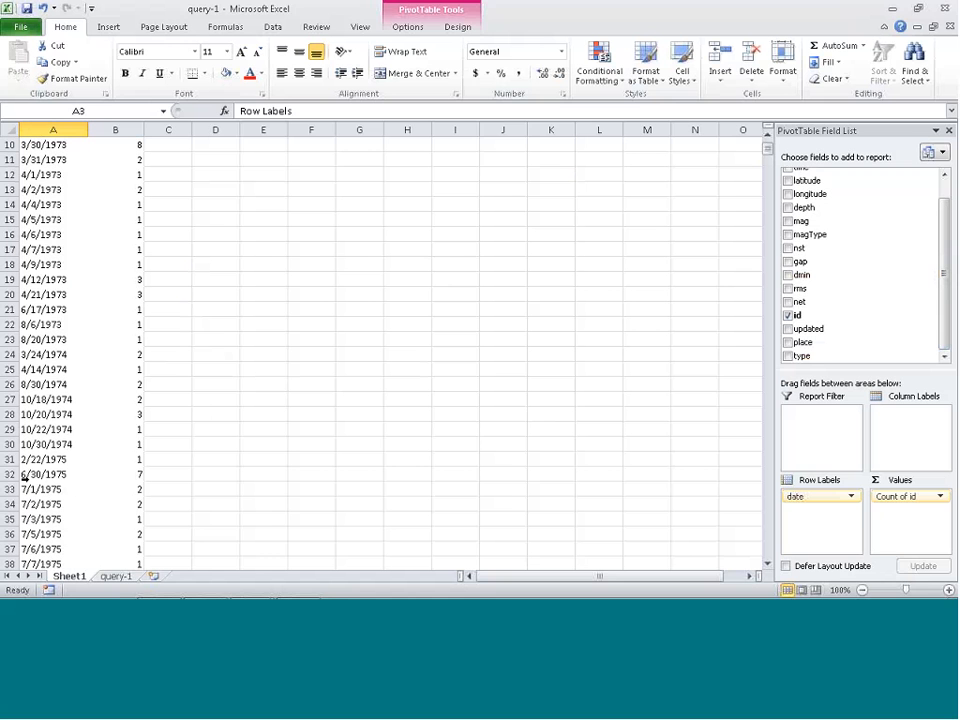
pyautogui.scroll(-1, 223, 410)
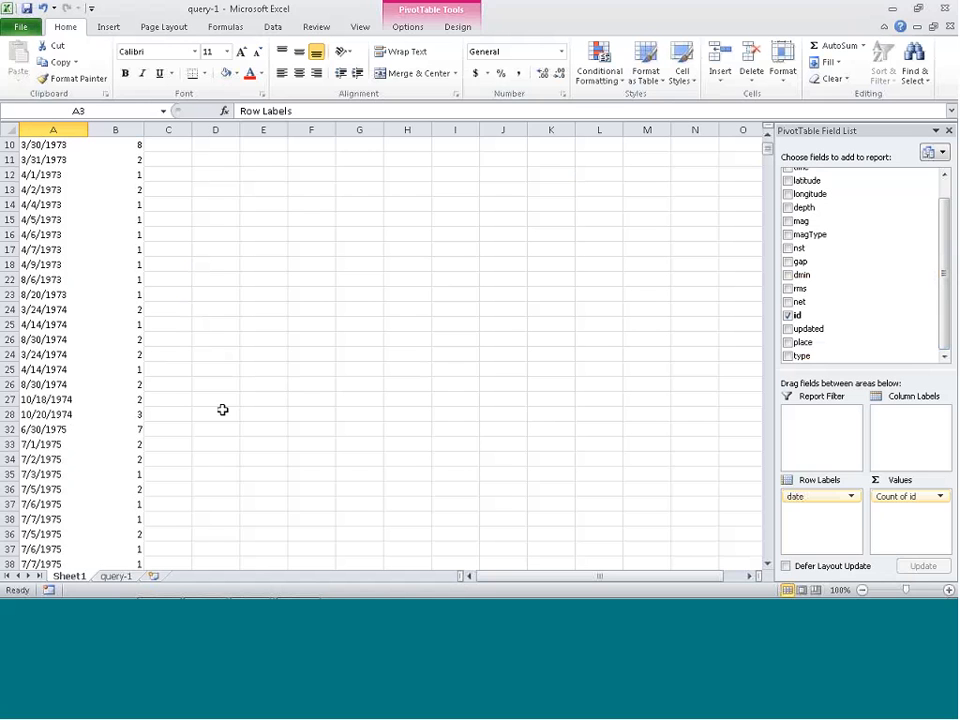
pyautogui.scroll(3, 219, 390)
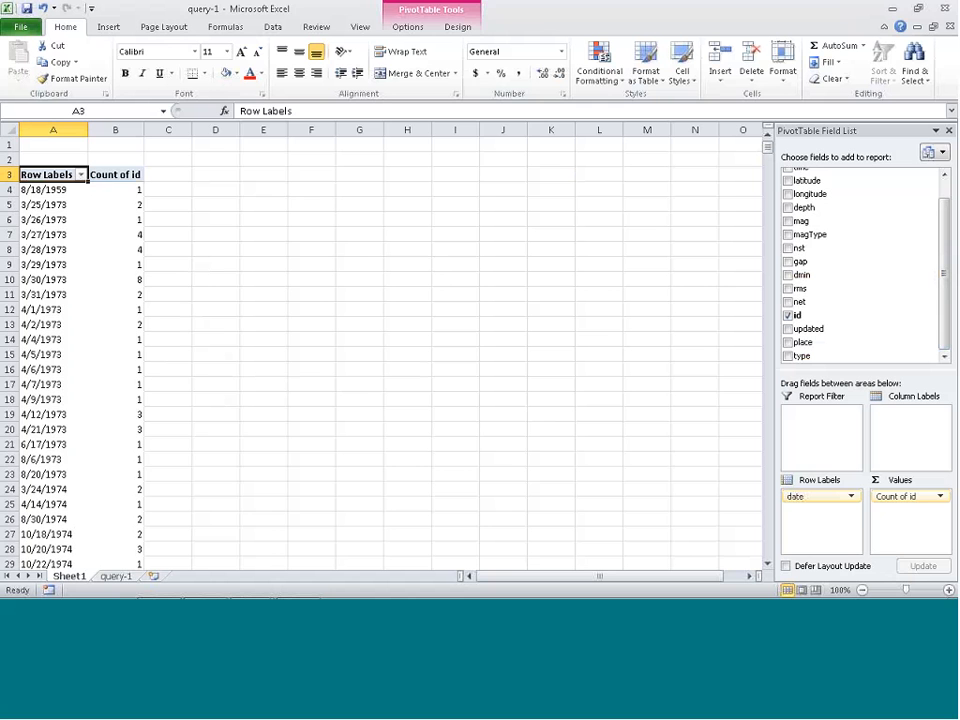
# Filter the PivotTable's row labels to show only the date 6/4/2014.
pyautogui.click(81, 174)
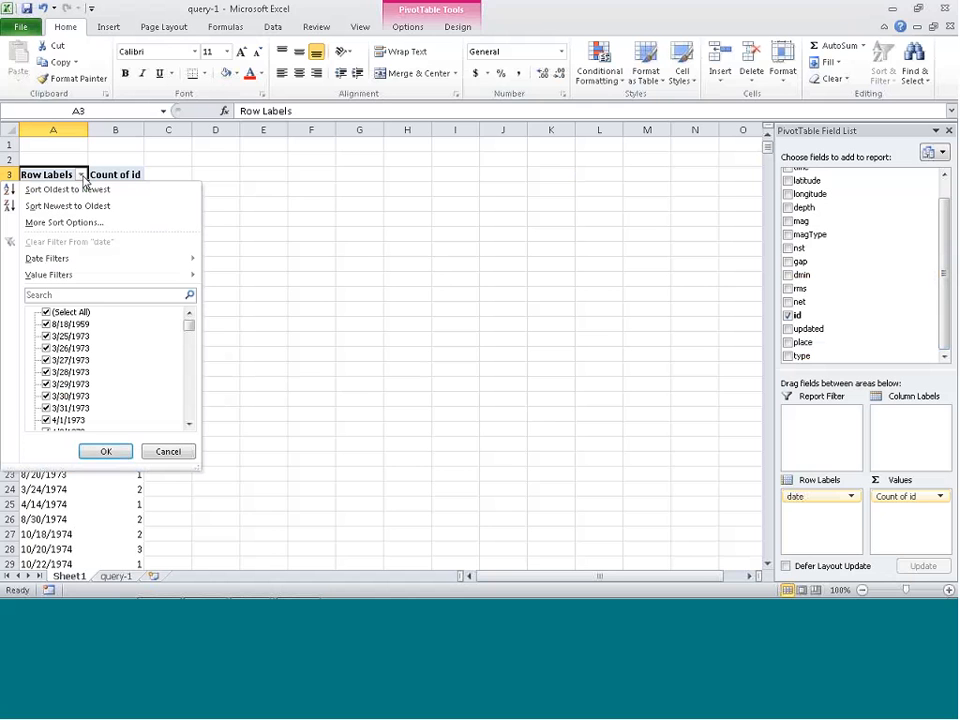
pyautogui.click(45, 313)
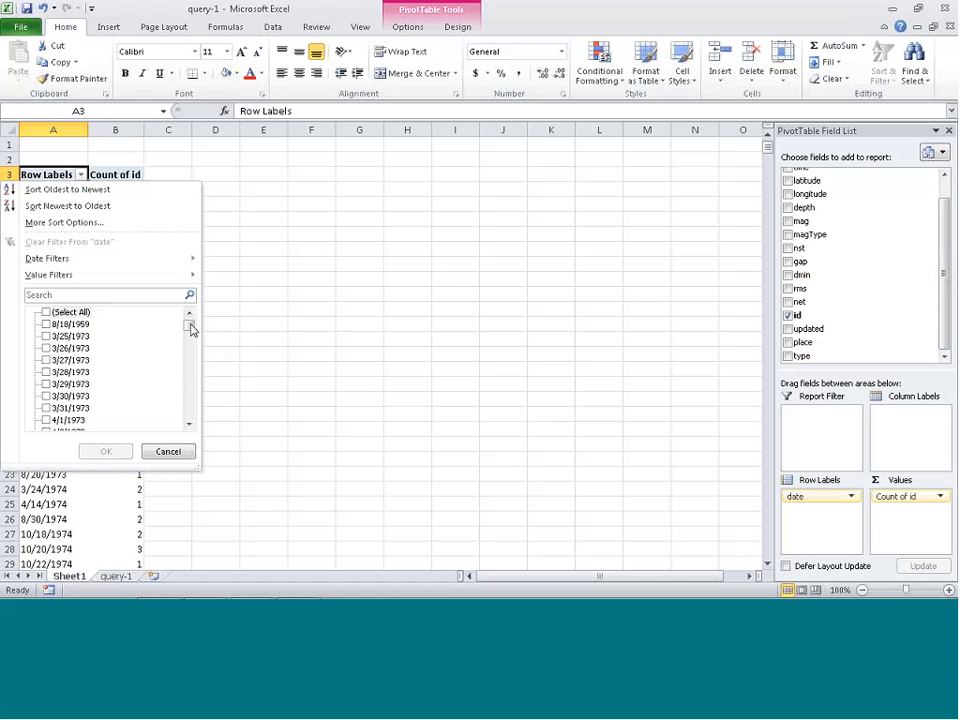
pyautogui.moveTo(191, 330); pyautogui.dragTo(191, 428)
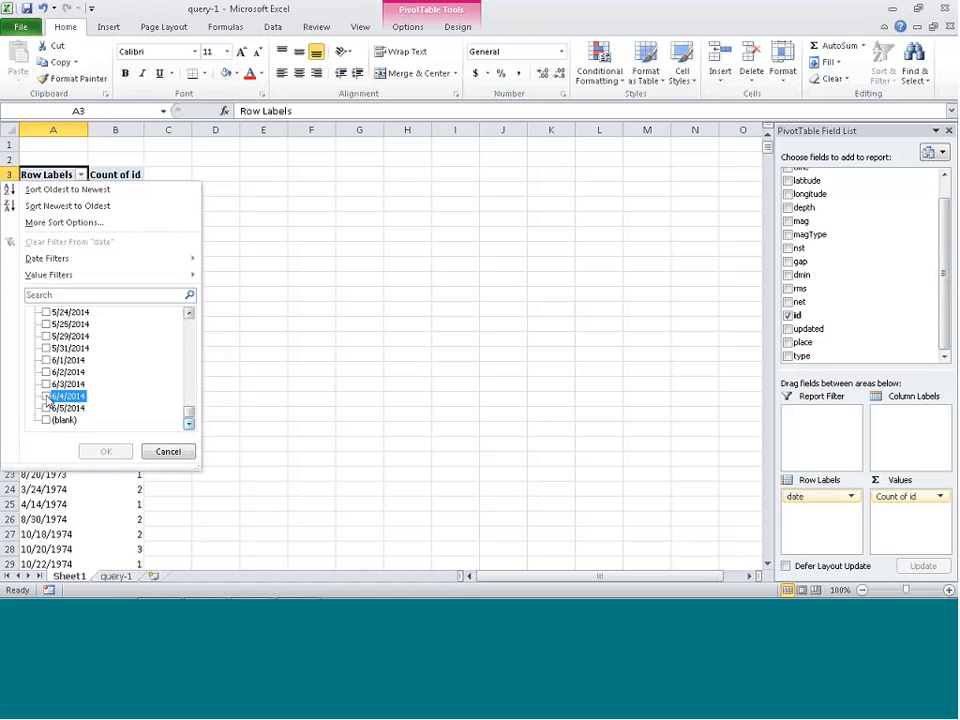
pyautogui.click(46, 396)
pyautogui.click(106, 451)
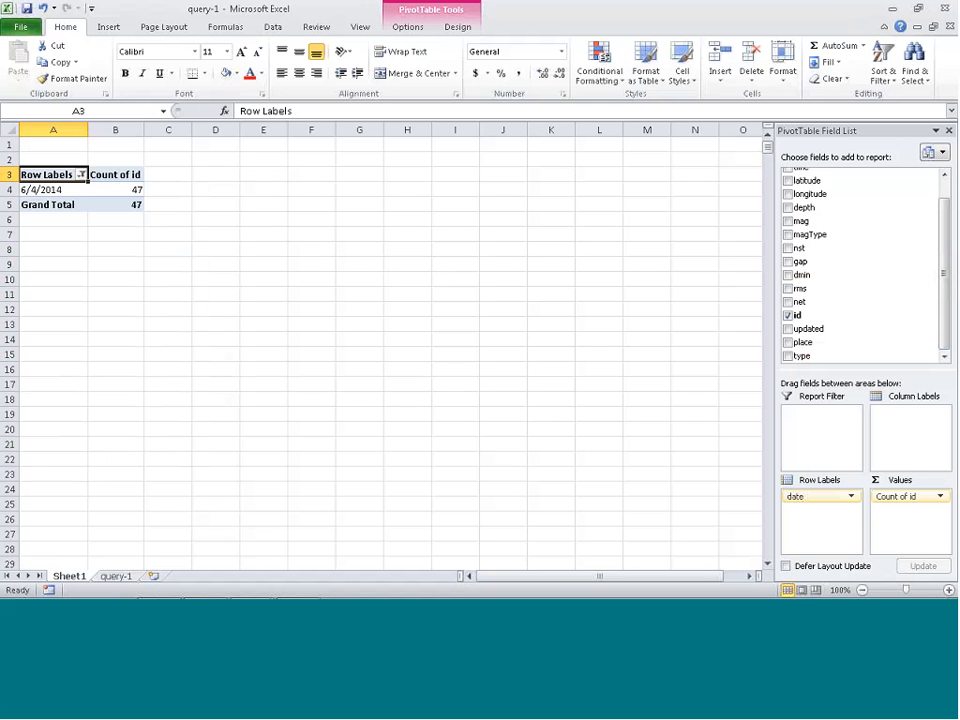
# Filter the PivotTable's row labels to only 11/7/2013 instead, and clear the date filter.
pyautogui.click(81, 174)
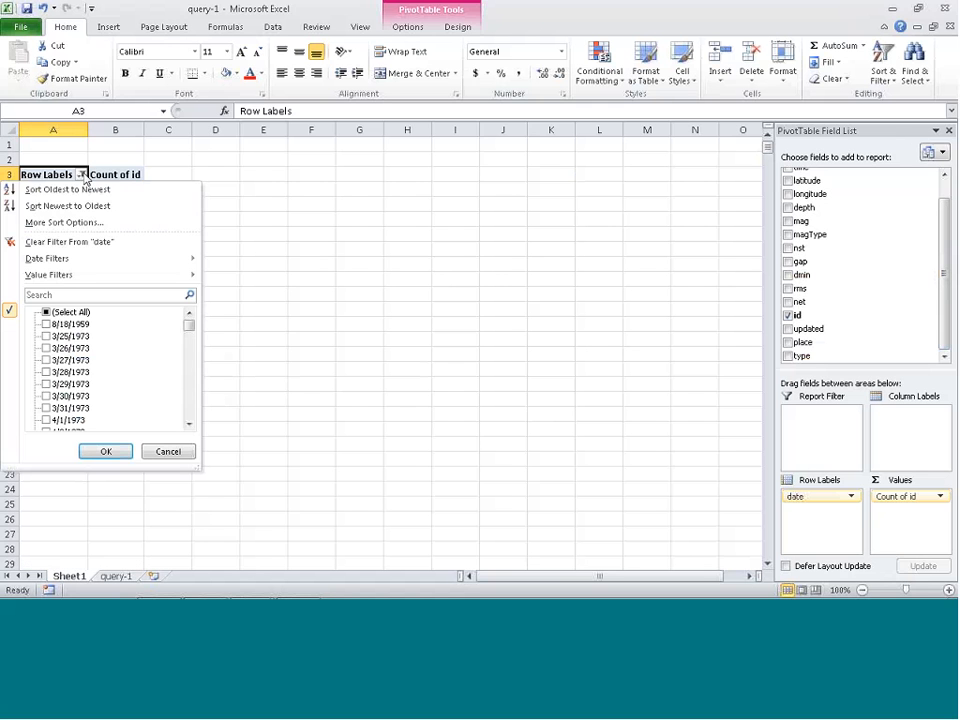
pyautogui.click(45, 312)
pyautogui.click(45, 312)
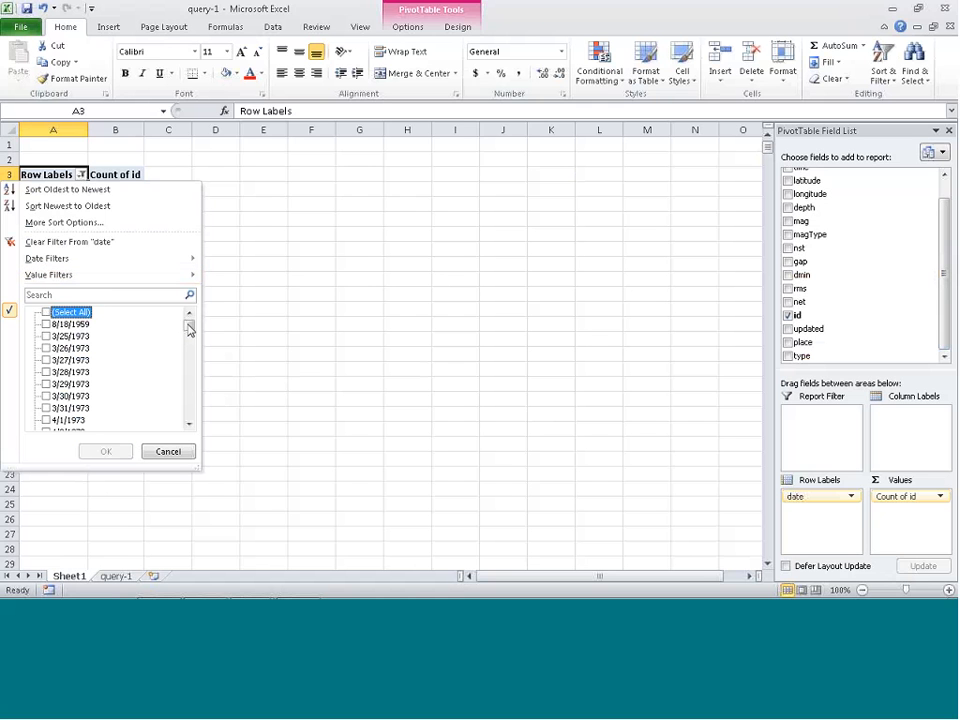
pyautogui.moveTo(189, 326); pyautogui.dragTo(193, 392)
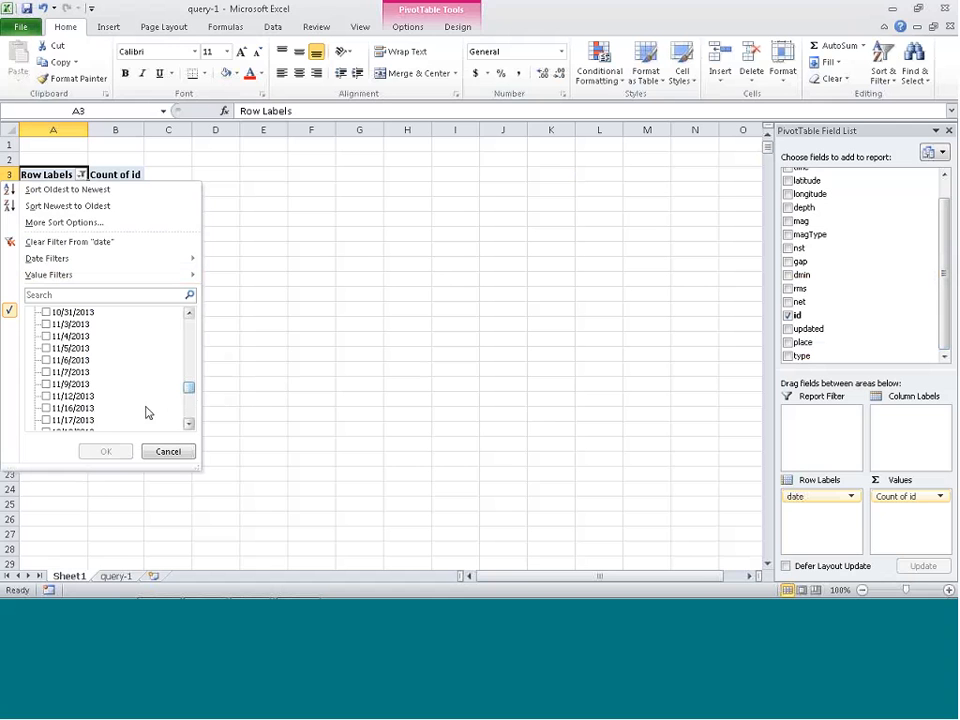
pyautogui.click(45, 373)
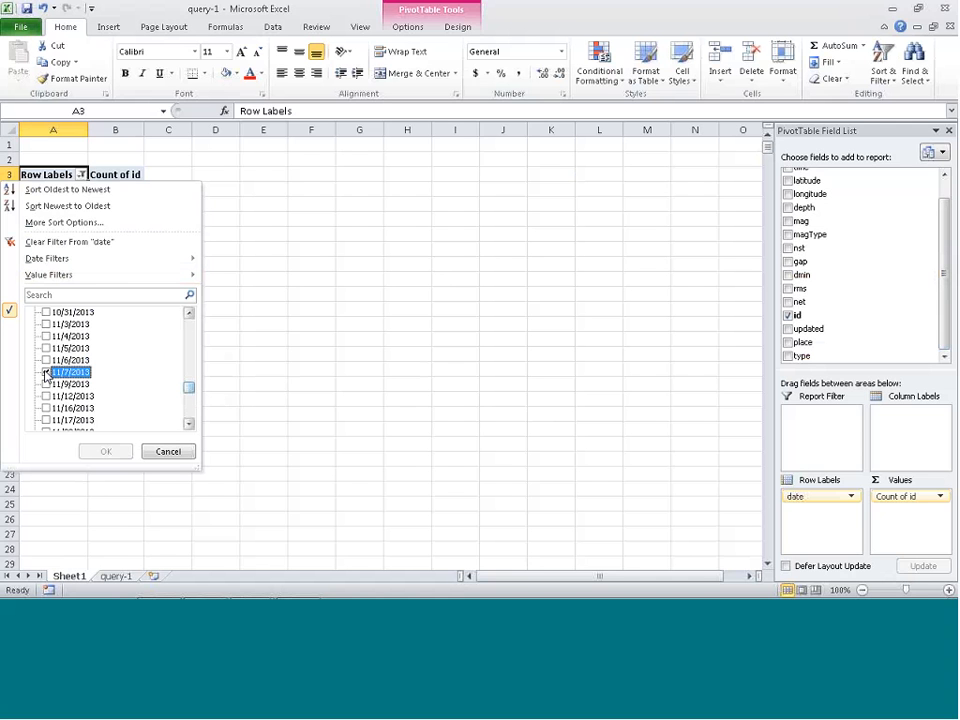
pyautogui.click(101, 447)
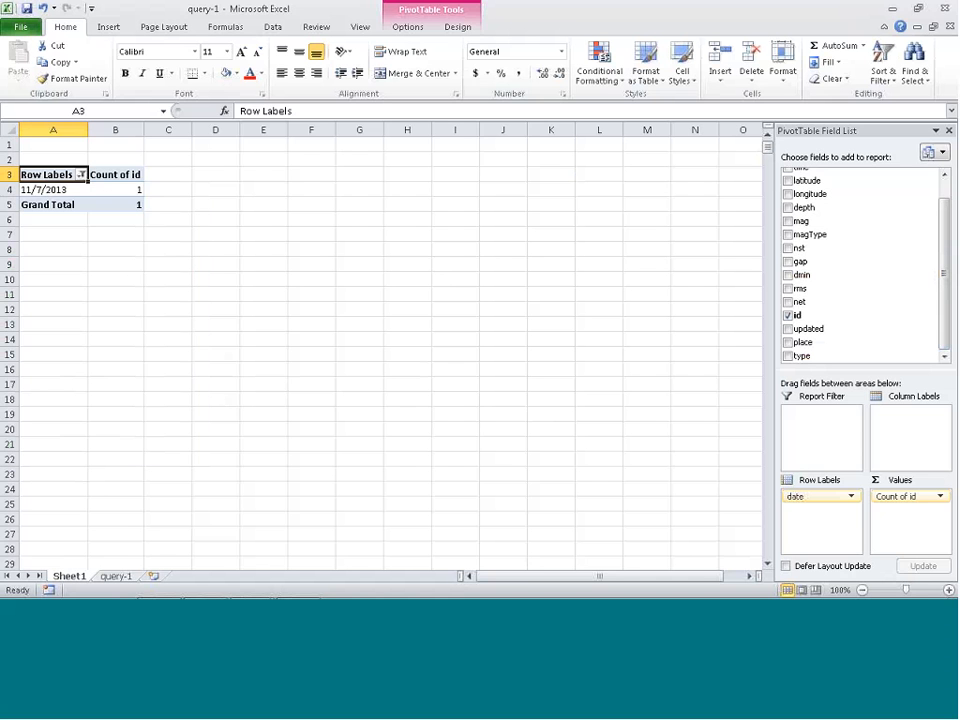
pyautogui.click(82, 175)
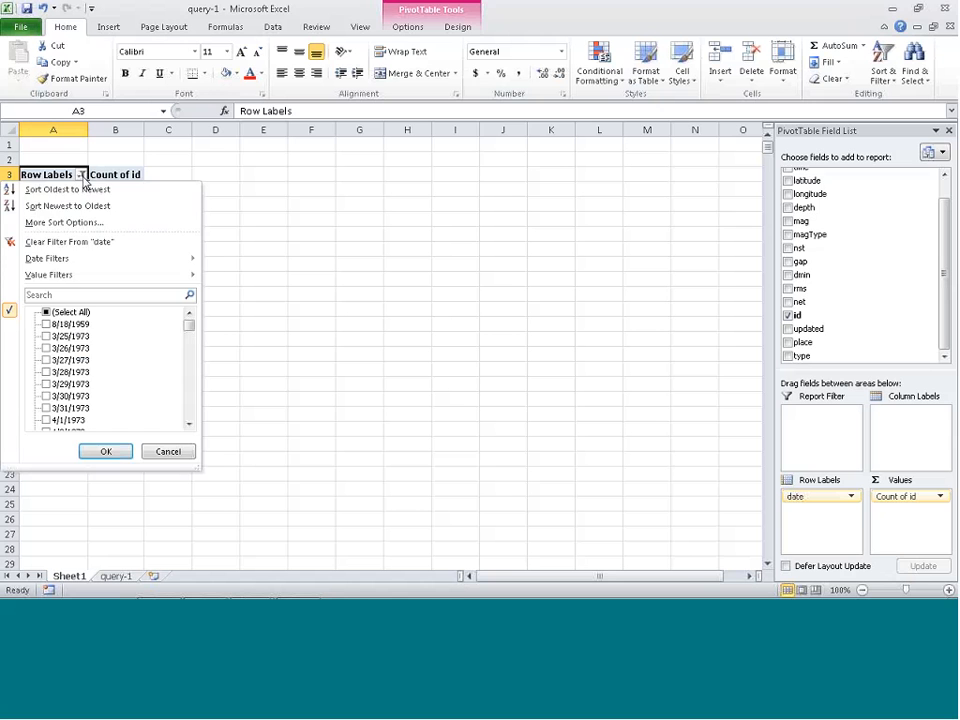
pyautogui.click(45, 240)
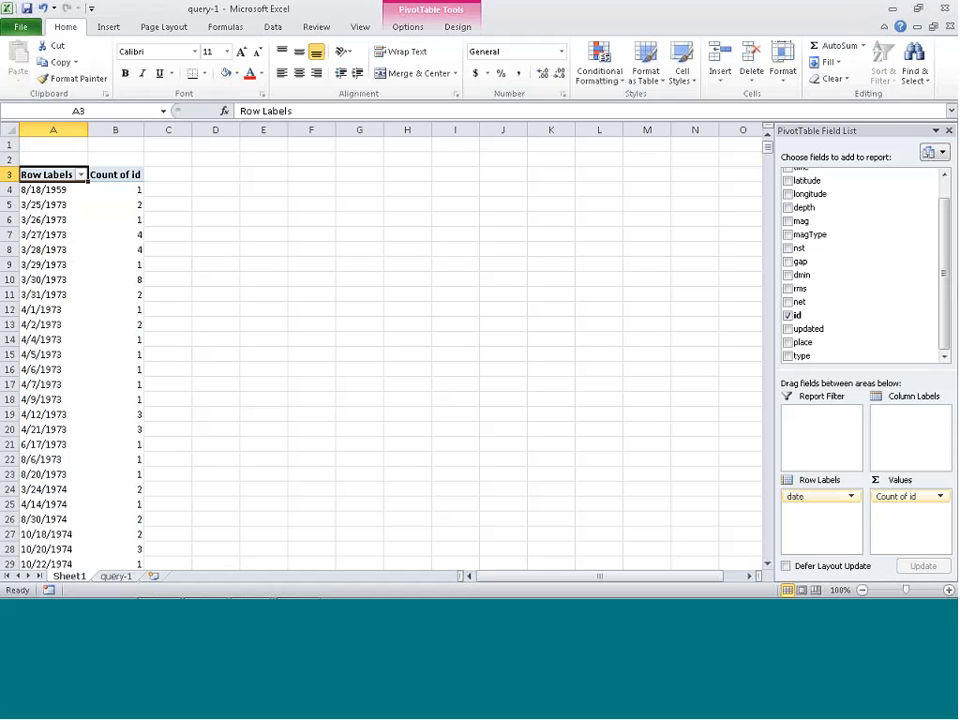
# Filter the PivotTable's row labels to only 3/29/1973 and clear the date filter again.
pyautogui.click(82, 175)
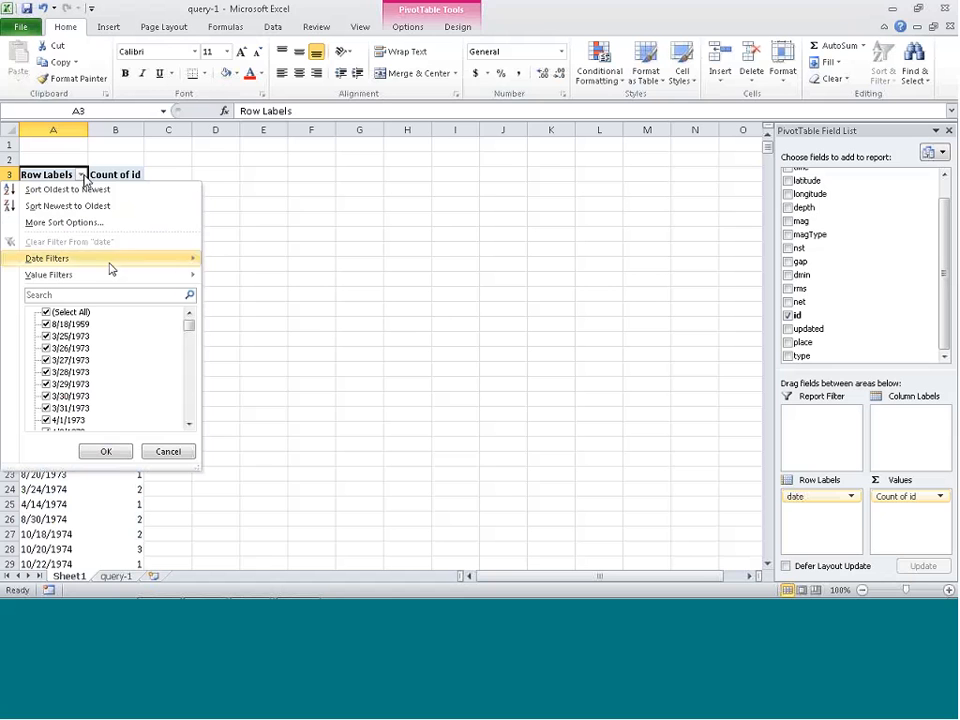
pyautogui.click(45, 312)
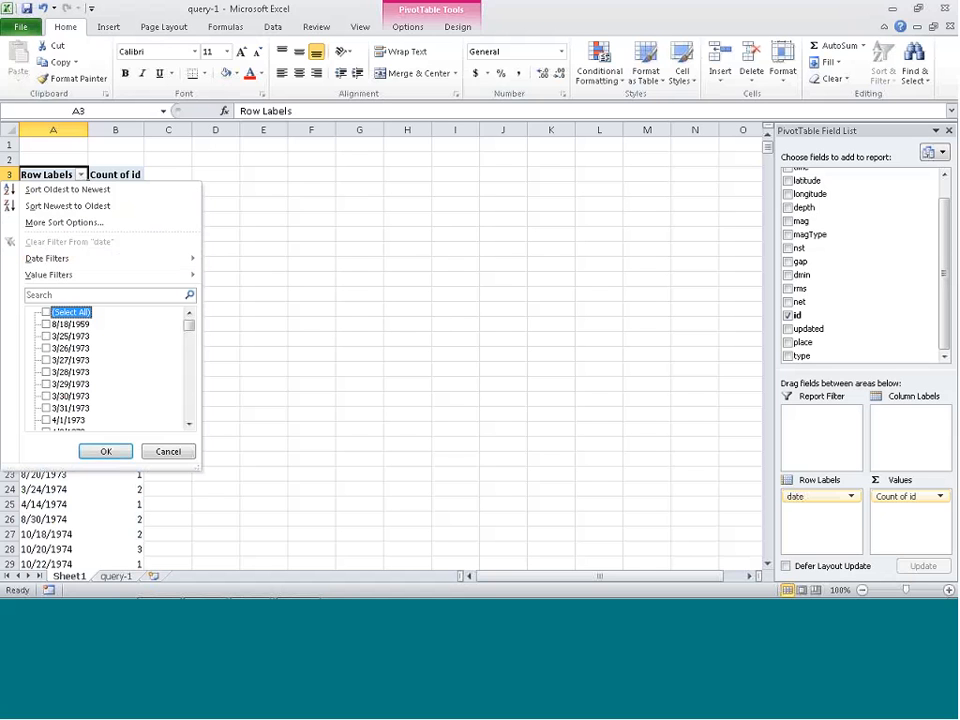
pyautogui.click(45, 384)
pyautogui.click(105, 451)
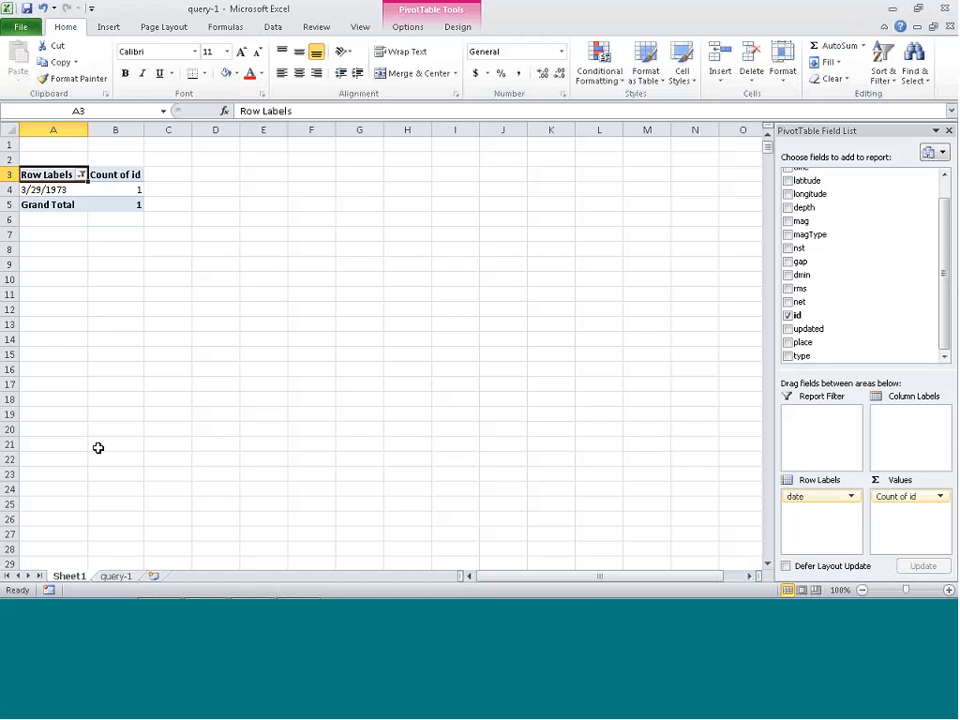
pyautogui.click(82, 175)
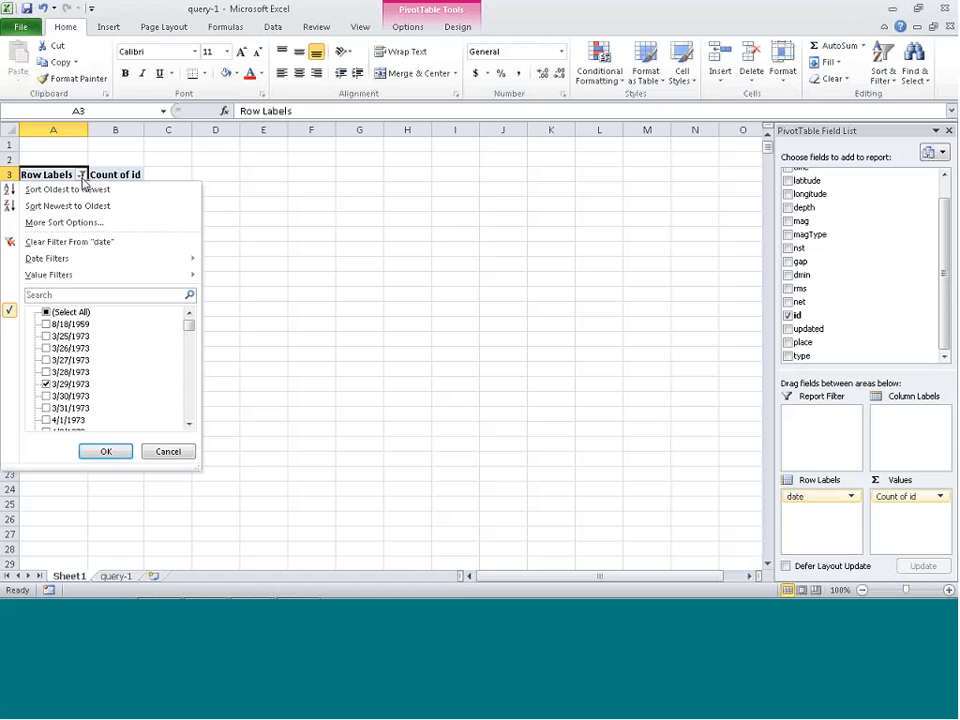
pyautogui.click(57, 244)
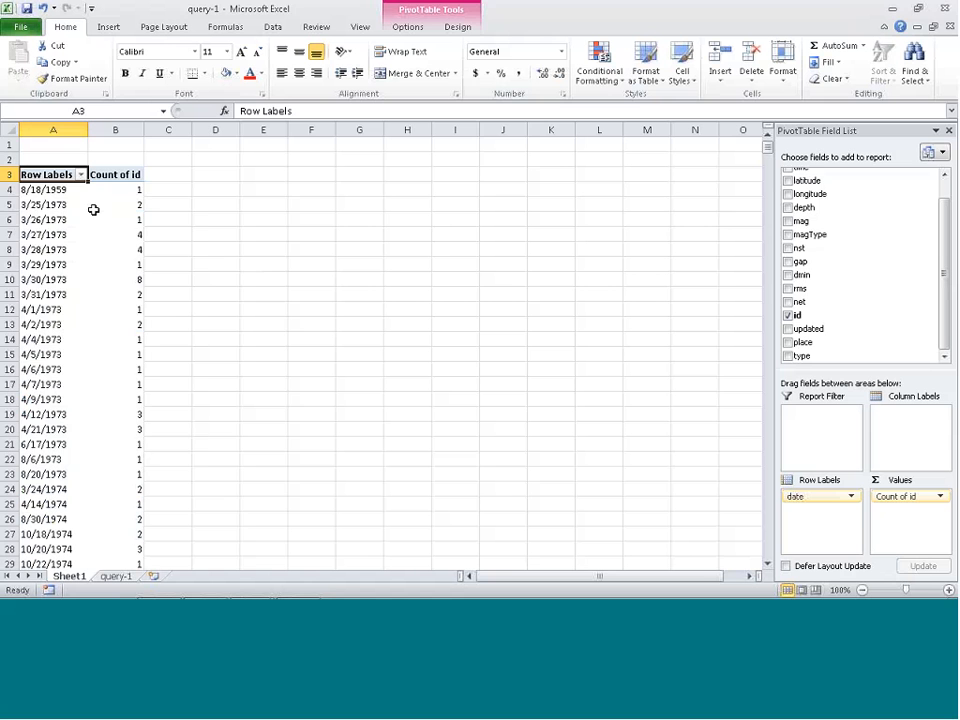
# Apply the Year to Date filter to the PivotTable's row labels and look through the daily earthquake counts down to the grand total.
pyautogui.click(81, 175)
pyautogui.moveTo(88, 259)
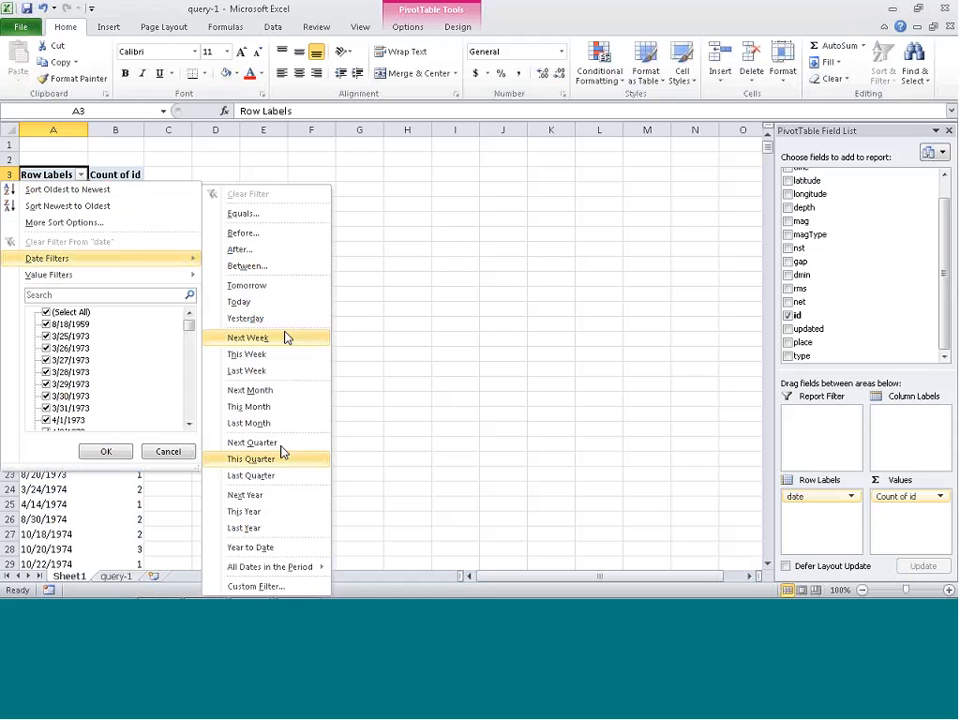
pyautogui.click(283, 548)
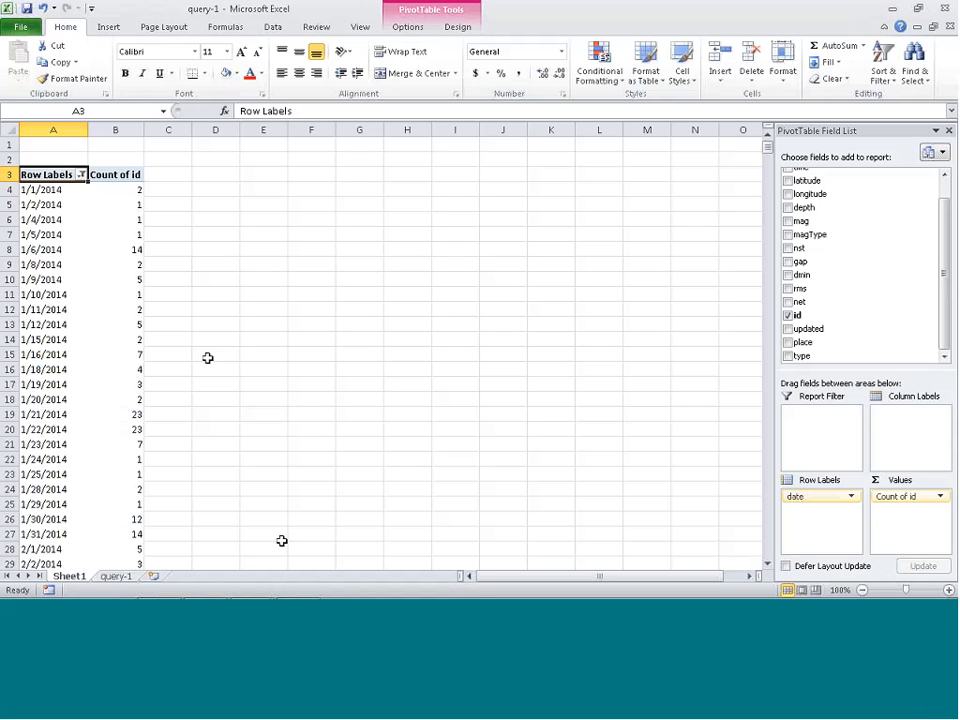
pyautogui.scroll(-5, 208, 358)
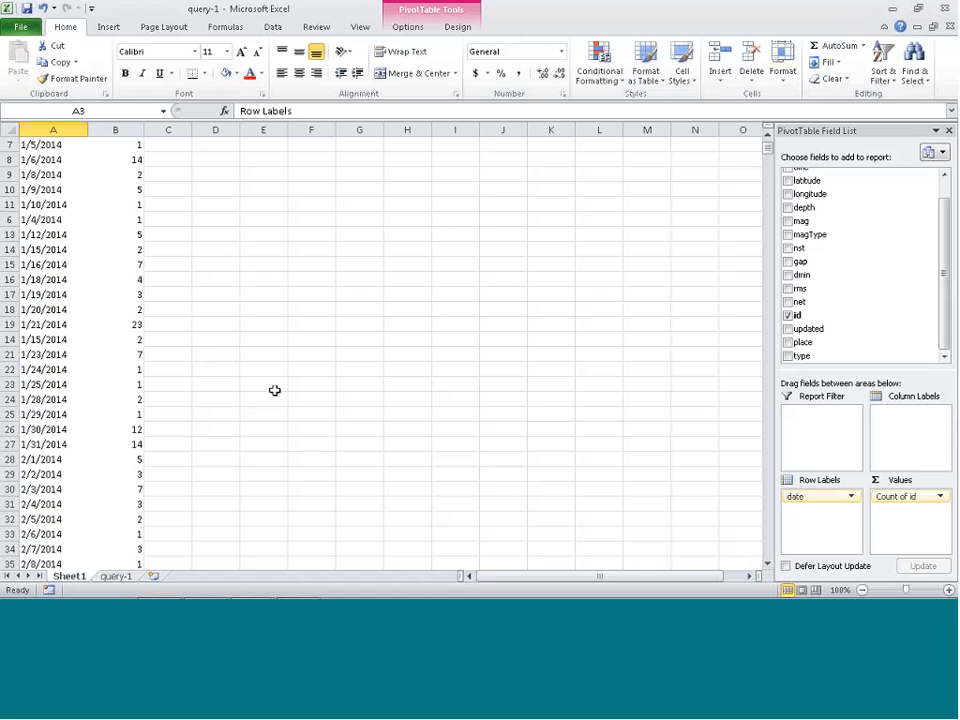
pyautogui.scroll(-20, 274, 390)
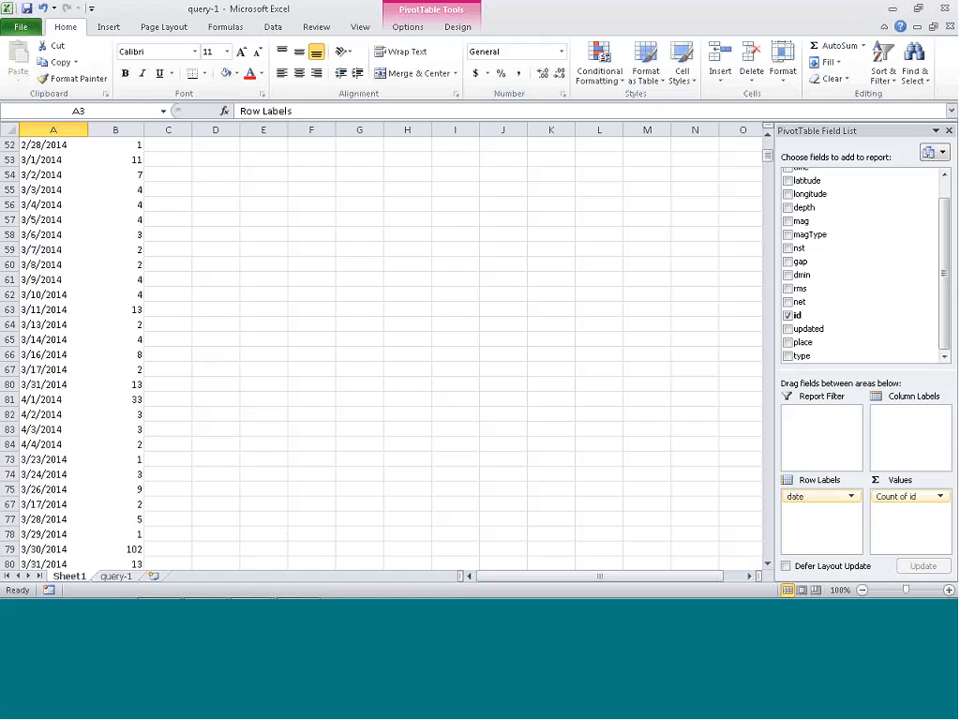
pyautogui.scroll(-12, 274, 390)
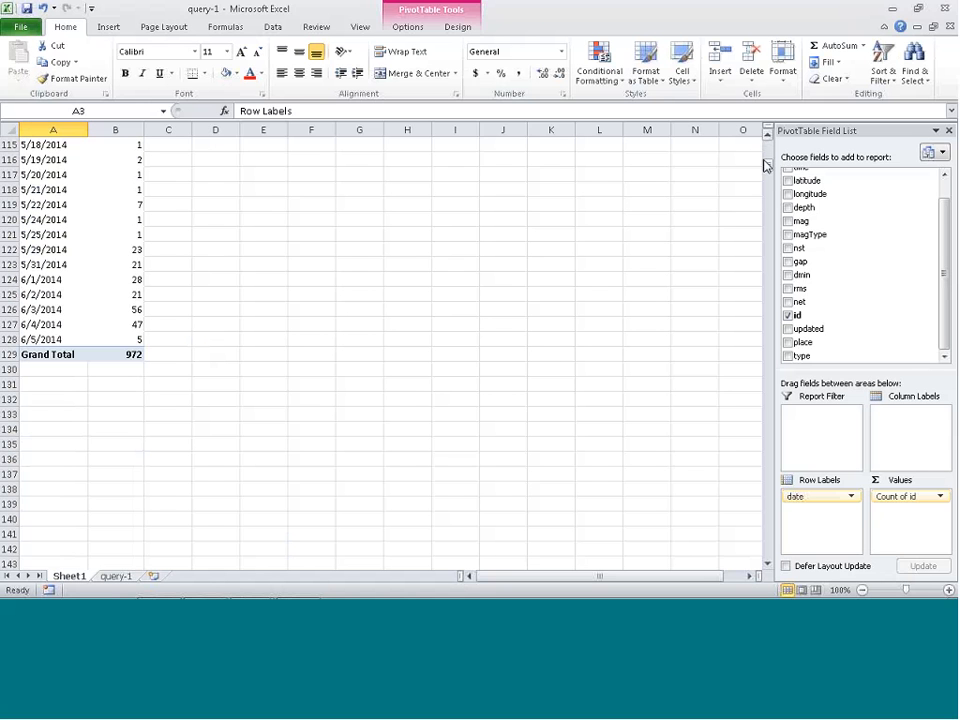
pyautogui.moveTo(767, 163); pyautogui.dragTo(767, 145)
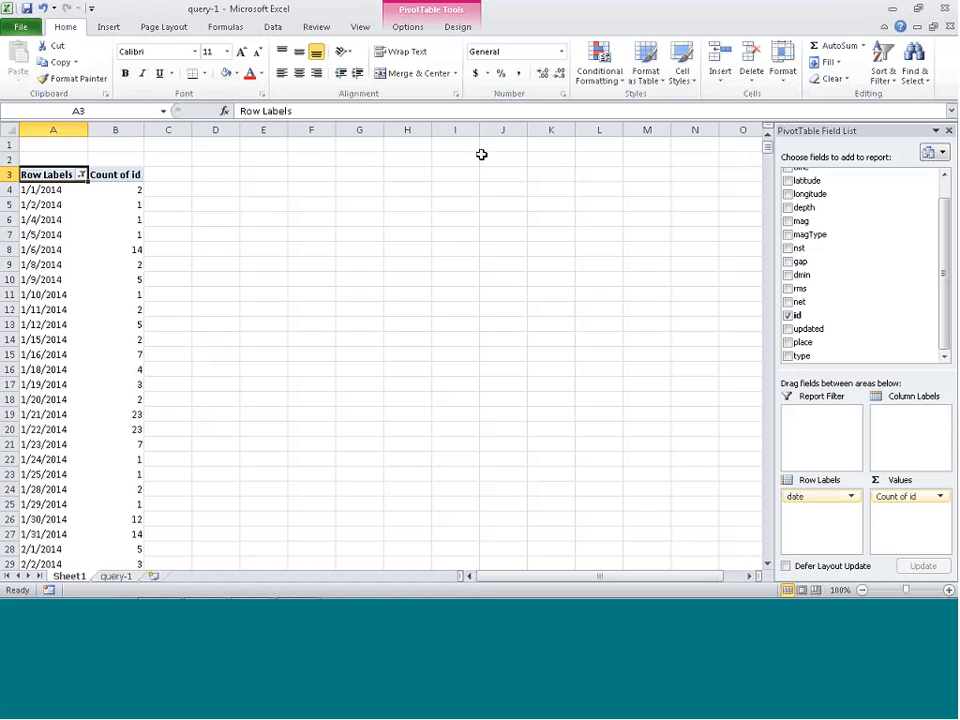
# Clear the Year to Date filter from the PivotTable's date field.
pyautogui.click(81, 175)
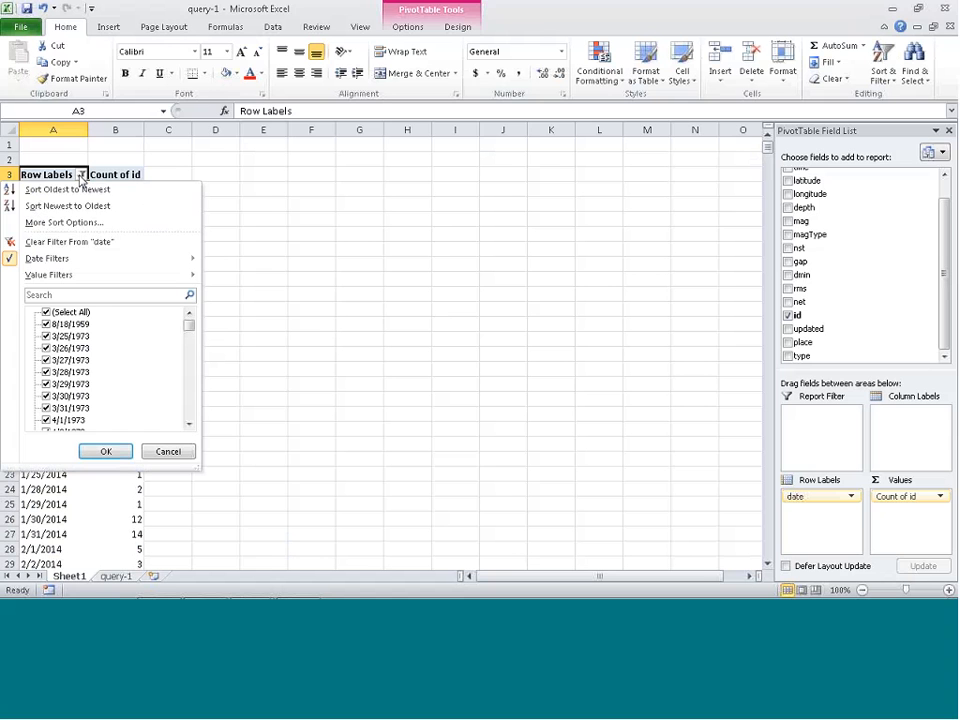
pyautogui.click(104, 243)
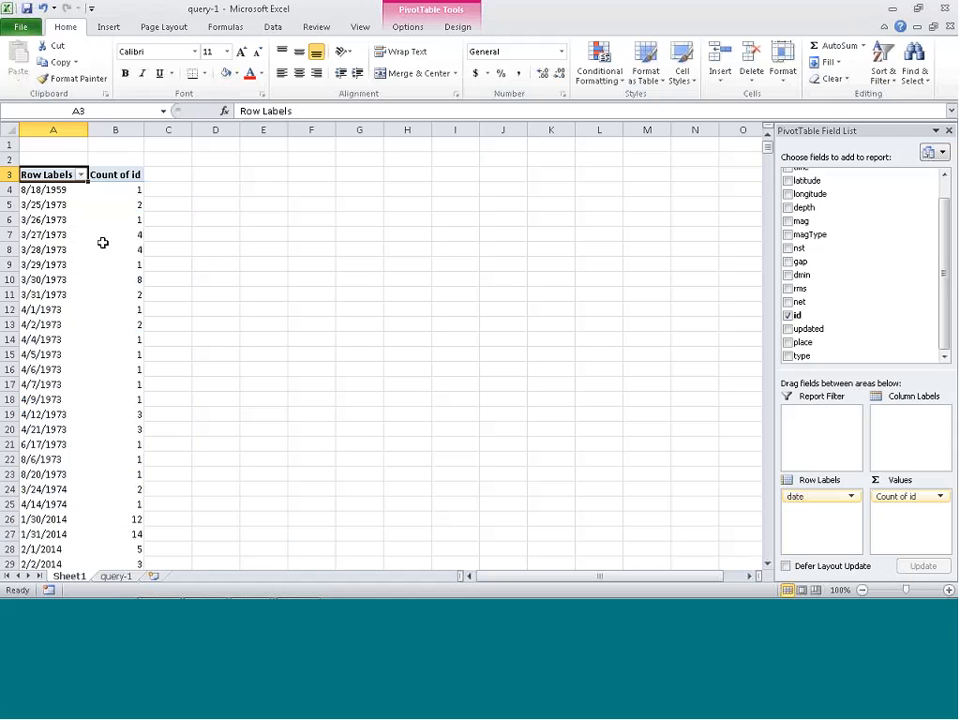
pyautogui.click(329, 240)
# Group the PivotTable's date row labels by years only and look through the yearly earthquake counts down to the grand total.
pyautogui.click(57, 183)
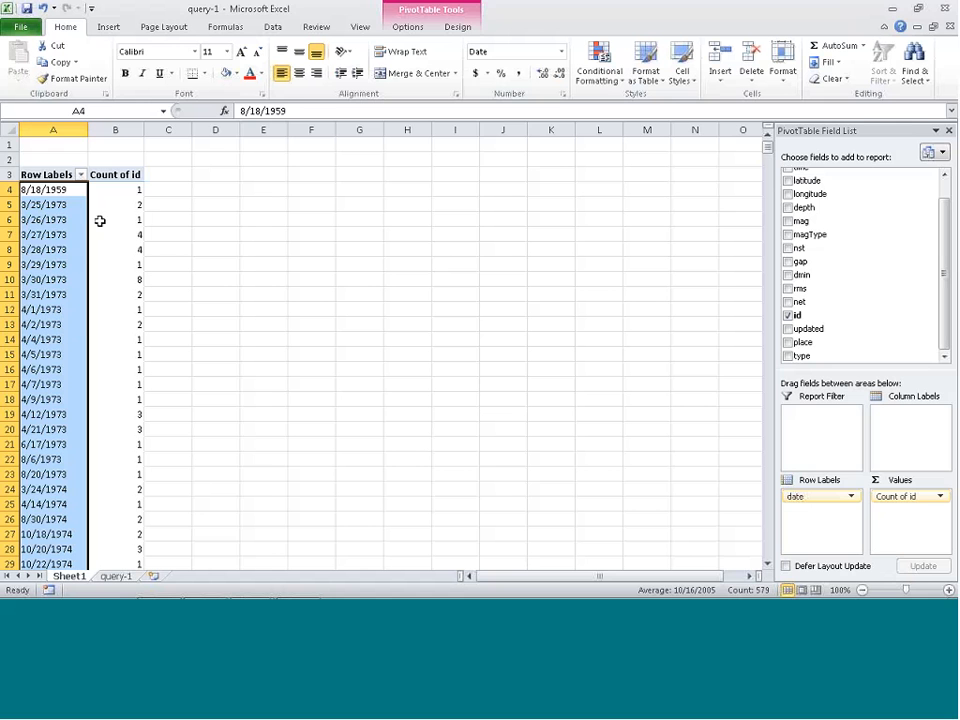
pyautogui.click(168, 208)
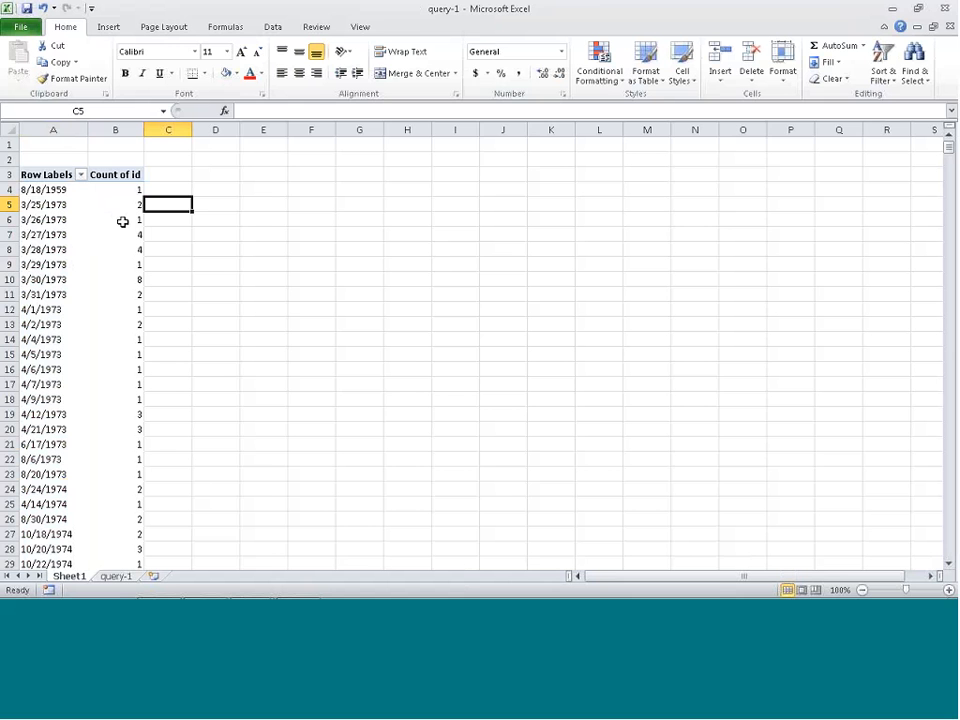
pyautogui.click(53, 189)
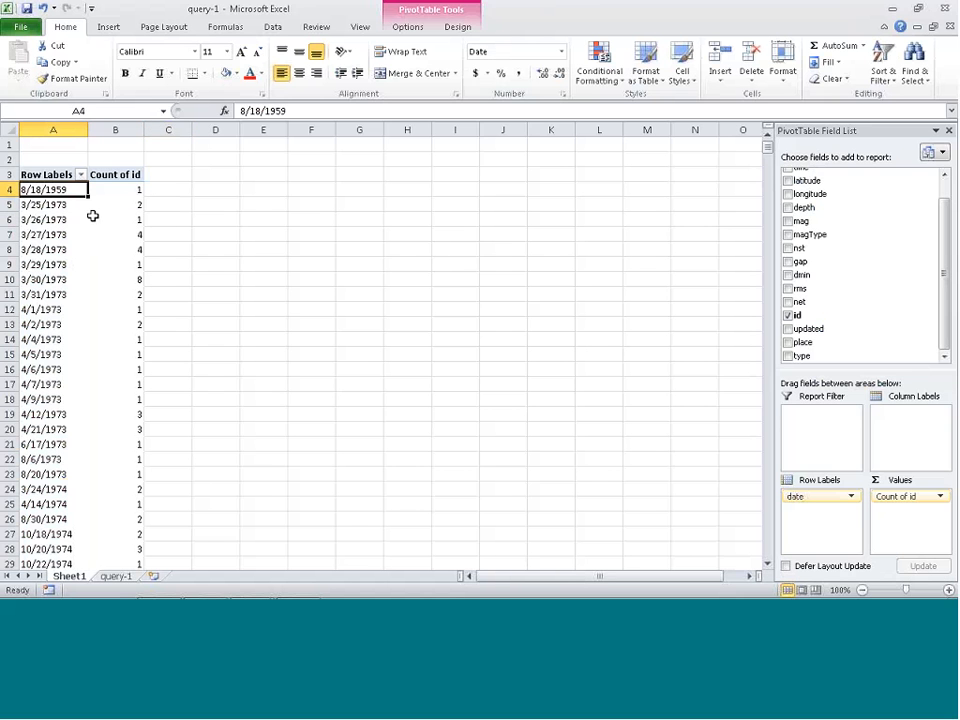
pyautogui.click(456, 28)
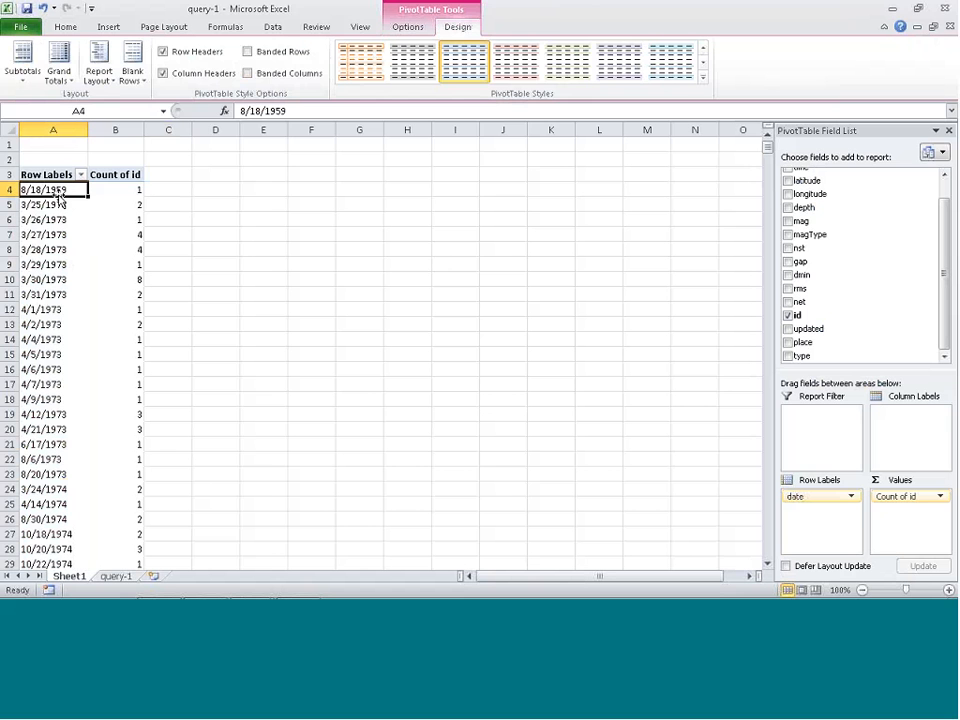
pyautogui.click(414, 30)
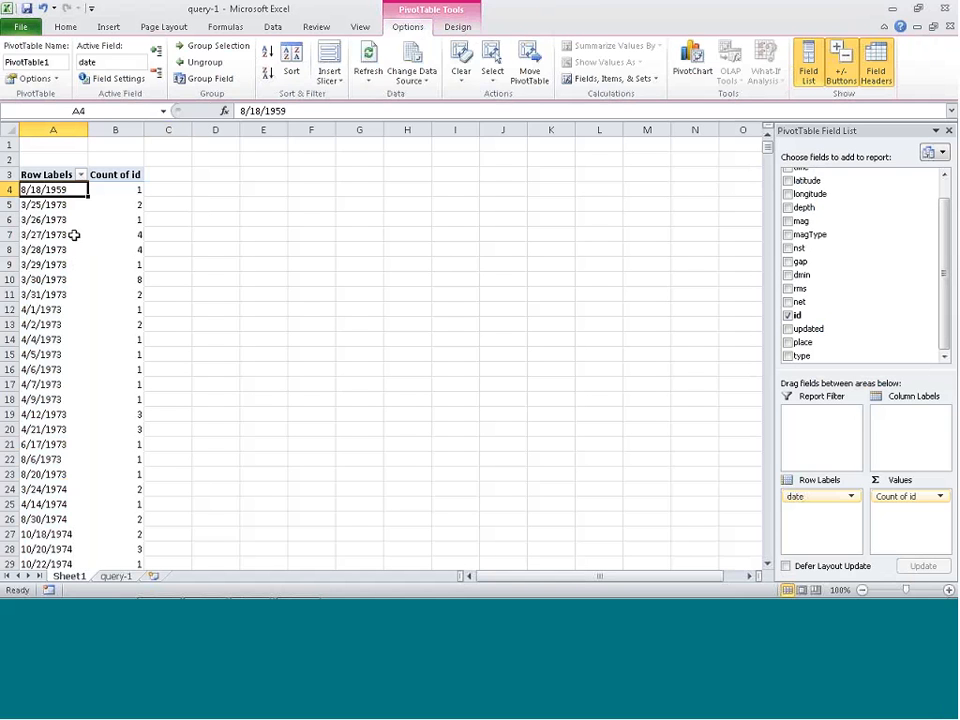
pyautogui.click(216, 46)
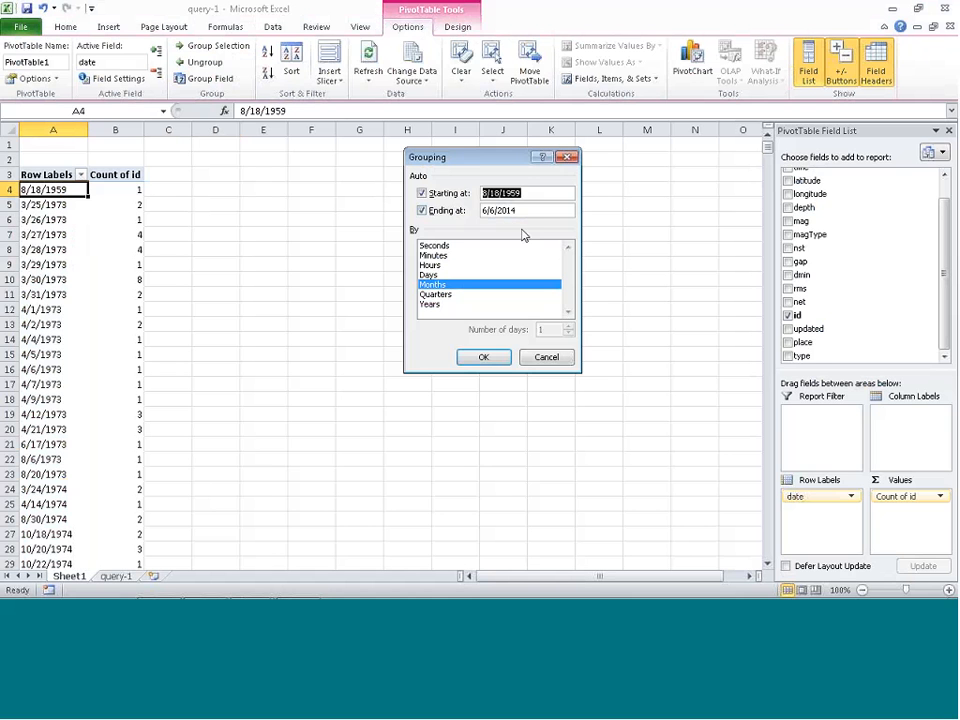
pyautogui.click(436, 305)
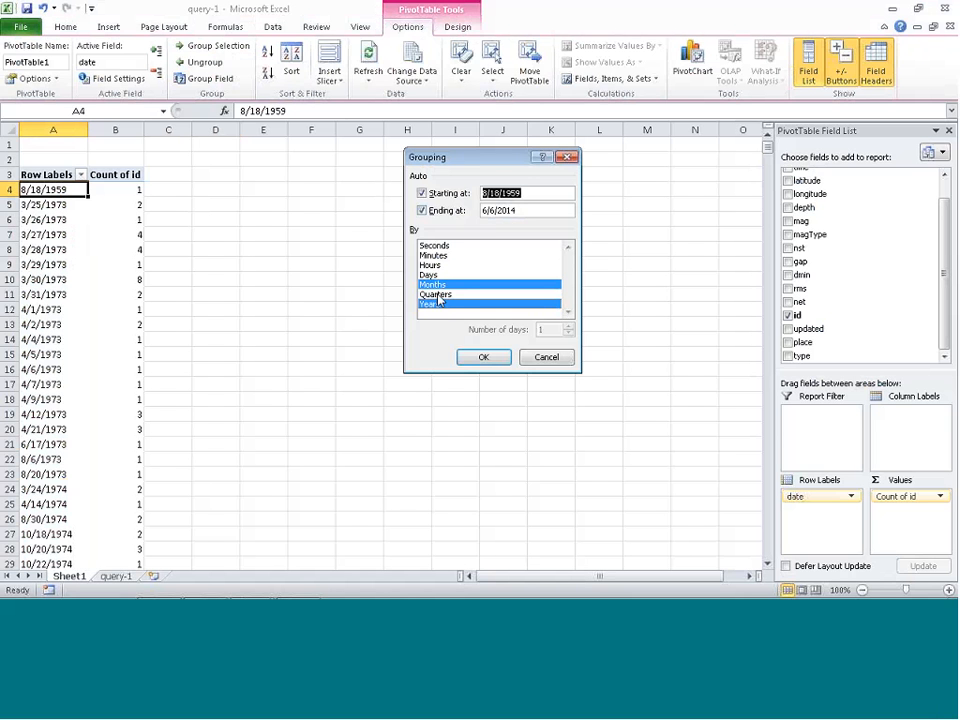
pyautogui.click(438, 286)
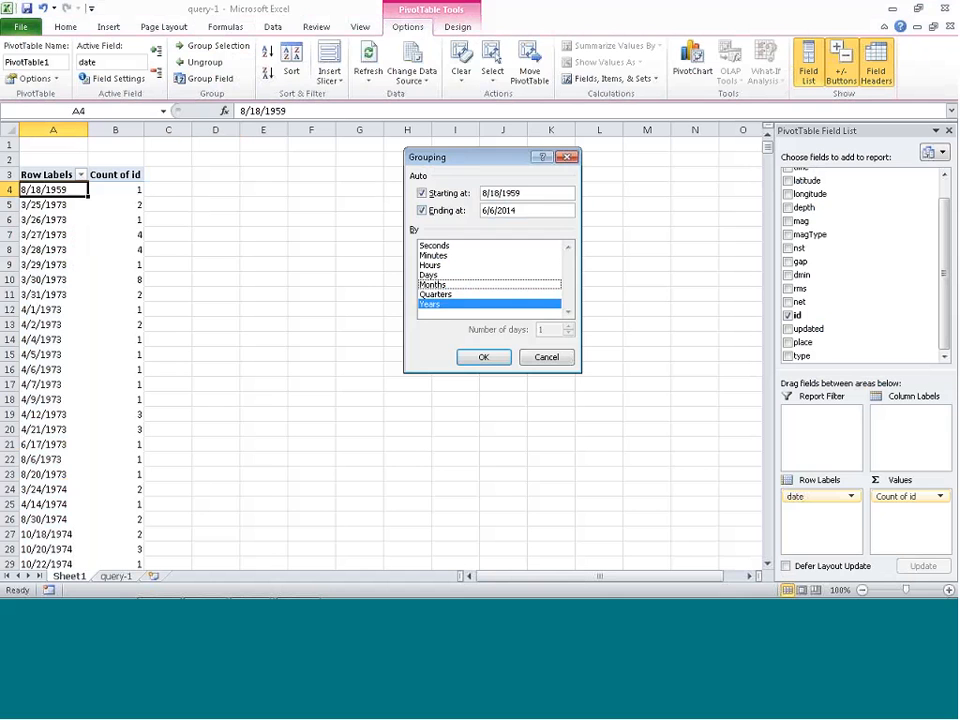
pyautogui.click(484, 357)
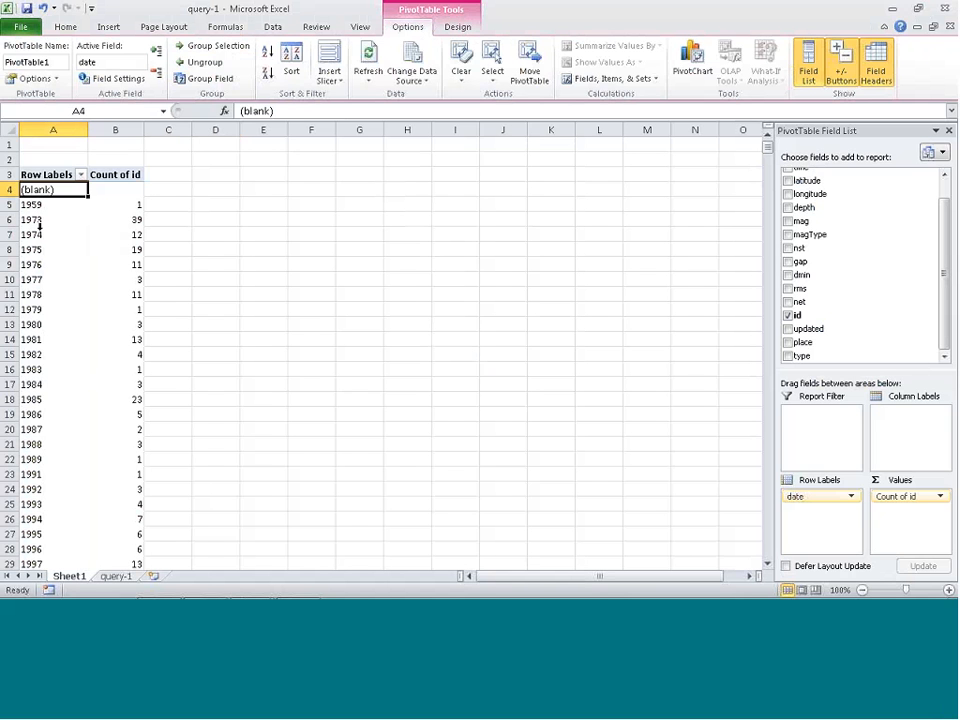
pyautogui.scroll(-1, 171, 224)
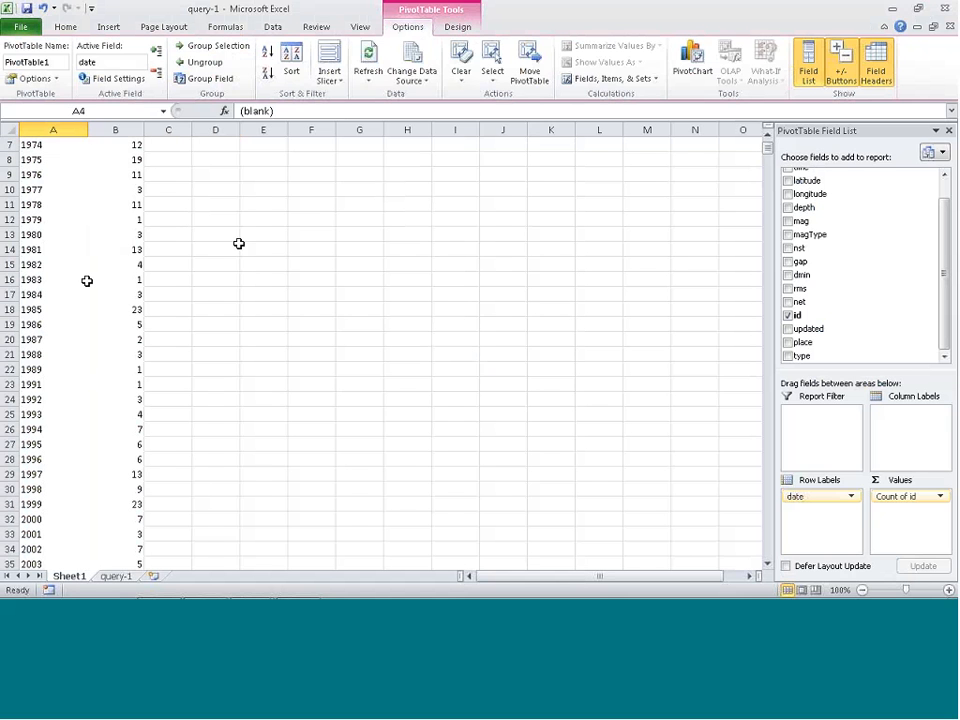
pyautogui.scroll(-7, 212, 279)
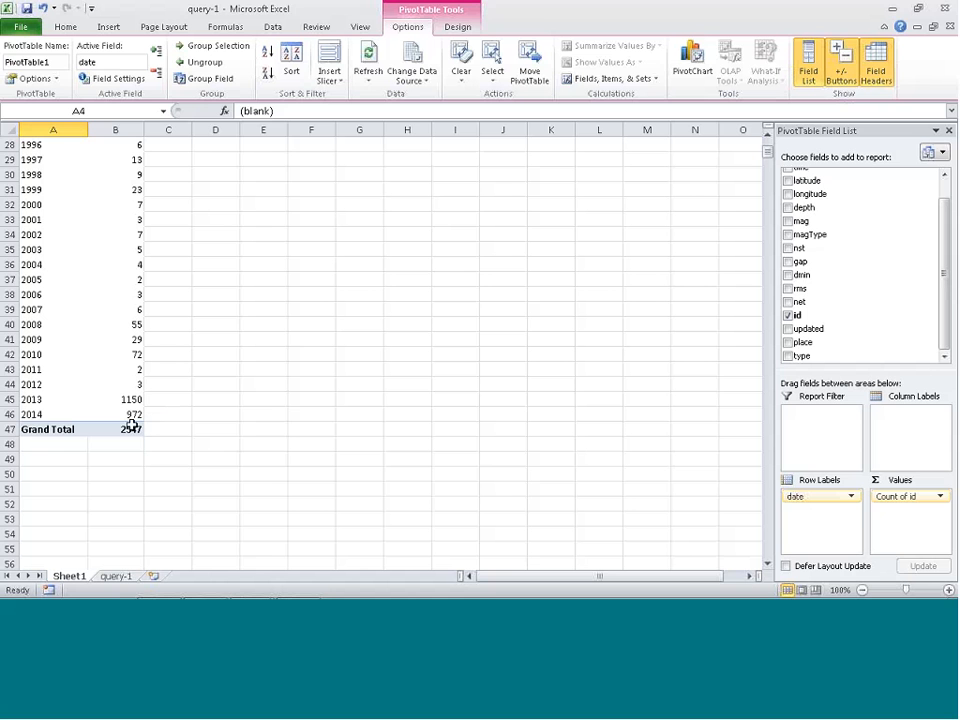
# Ungroup the PivotTable's date row labels so that individual dates are listed instead of years.
pyautogui.scroll(1, 208, 400)
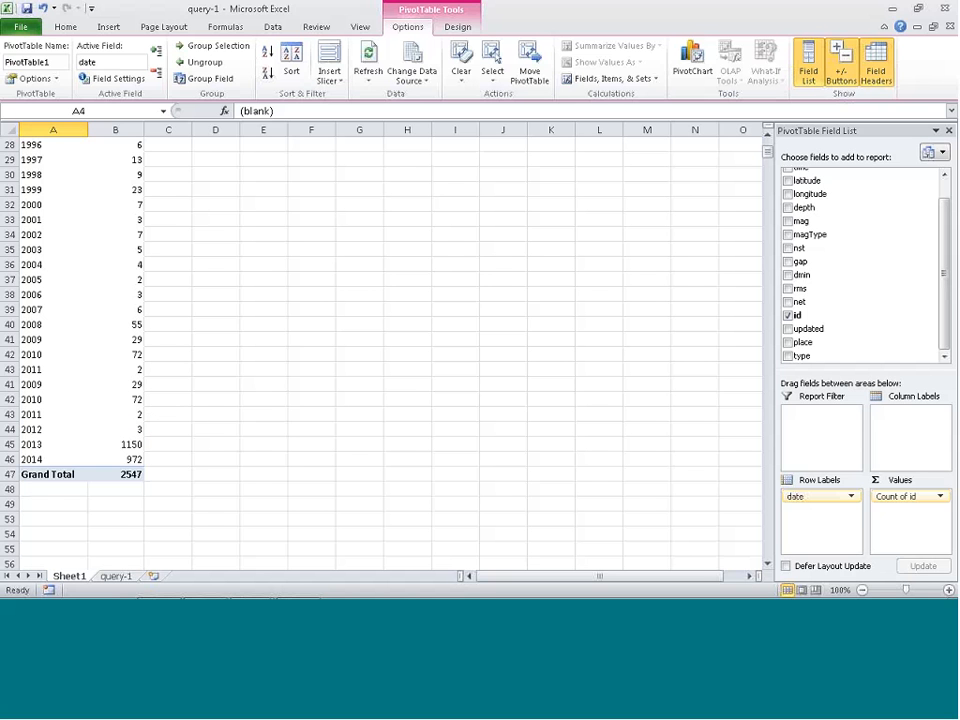
pyautogui.scroll(9, 300, 340)
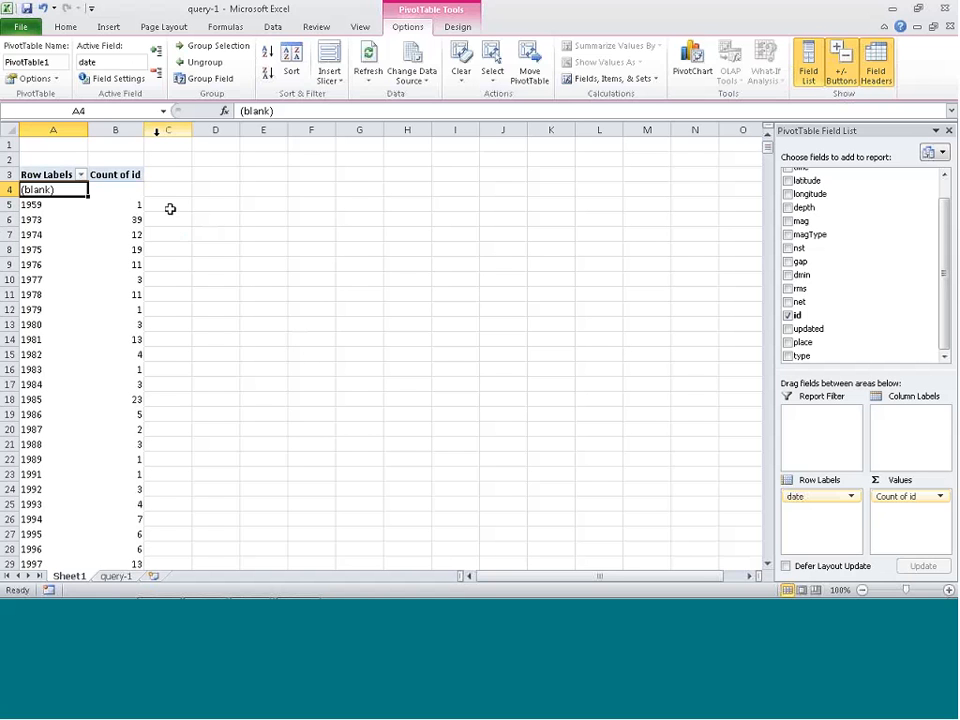
pyautogui.click(220, 68)
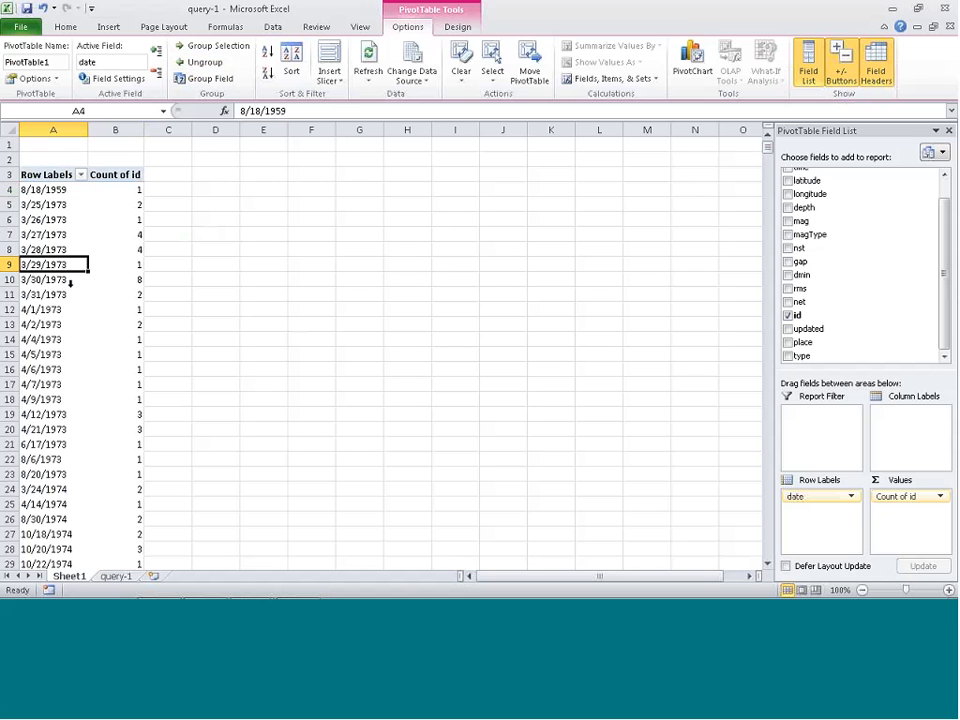
pyautogui.click(69, 284)
pyautogui.click(212, 369)
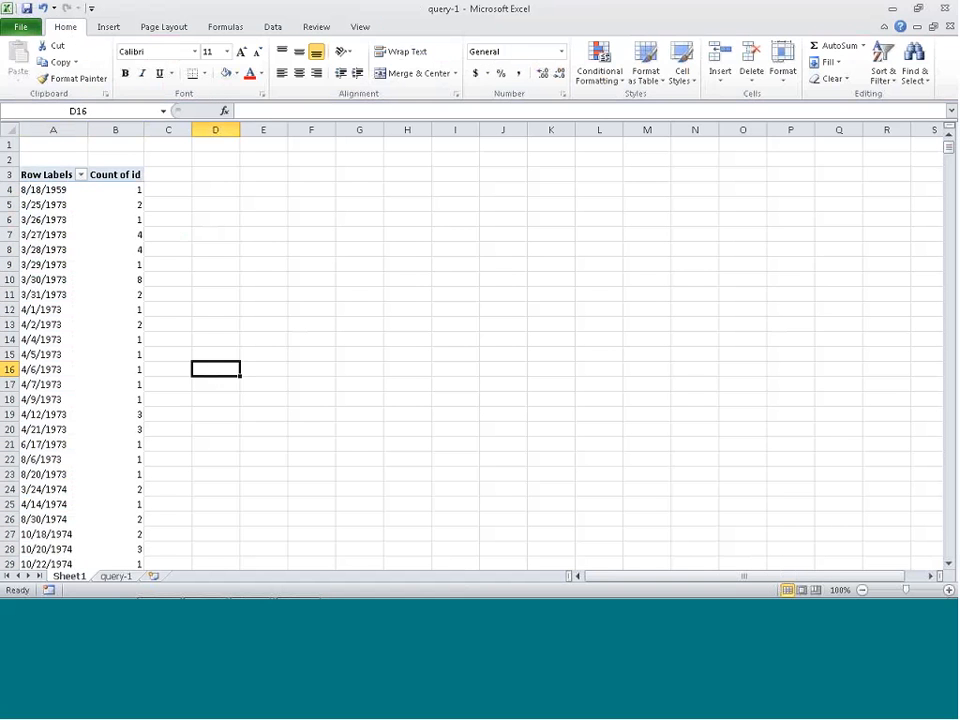
pyautogui.click(96, 289)
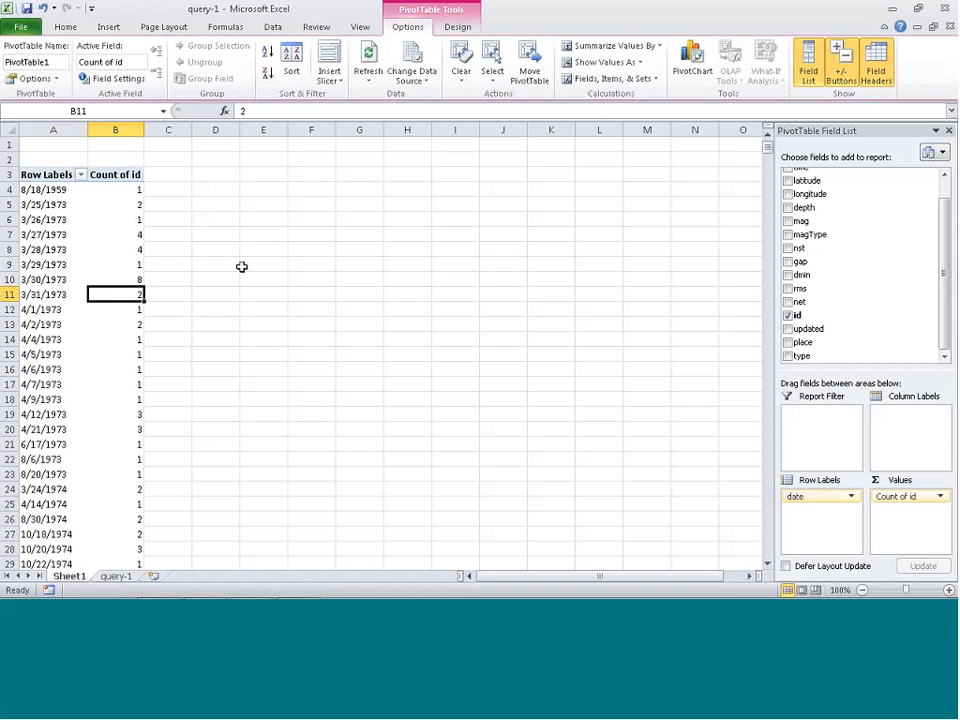
pyautogui.click(379, 283)
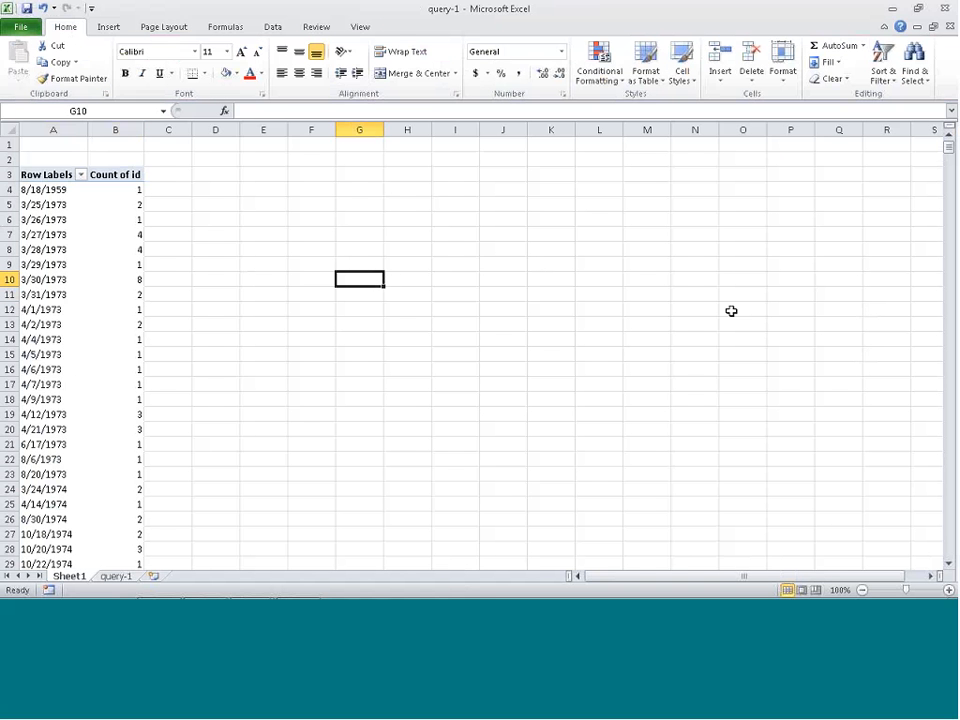
# Add the mag field to the PivotTable and move it from the row labels to the report filter.
pyautogui.click(108, 262)
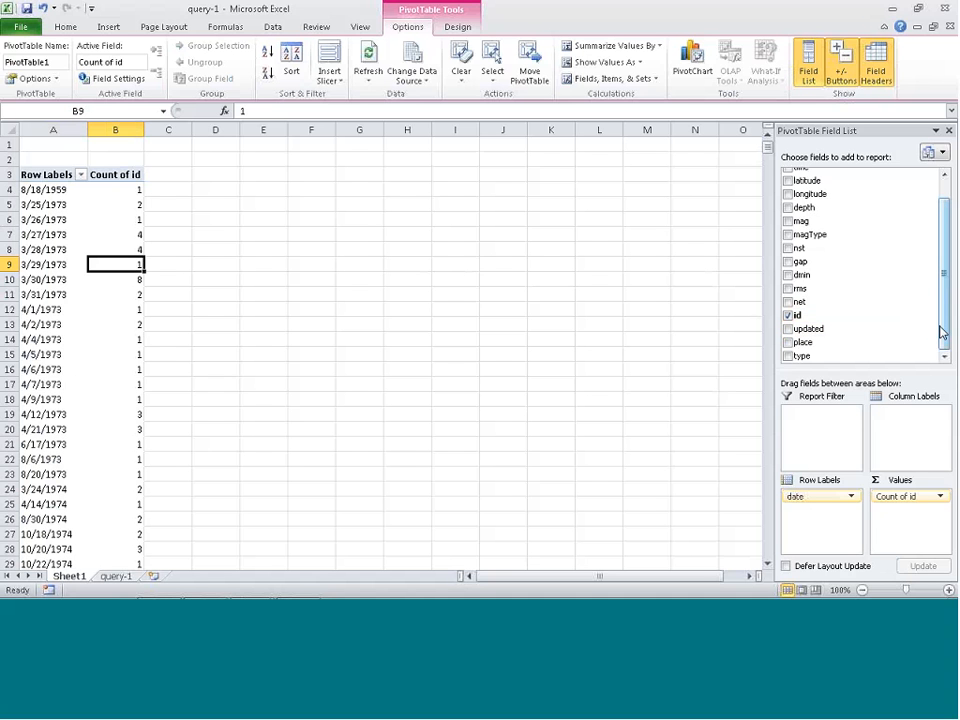
pyautogui.moveTo(947, 320); pyautogui.dragTo(955, 256)
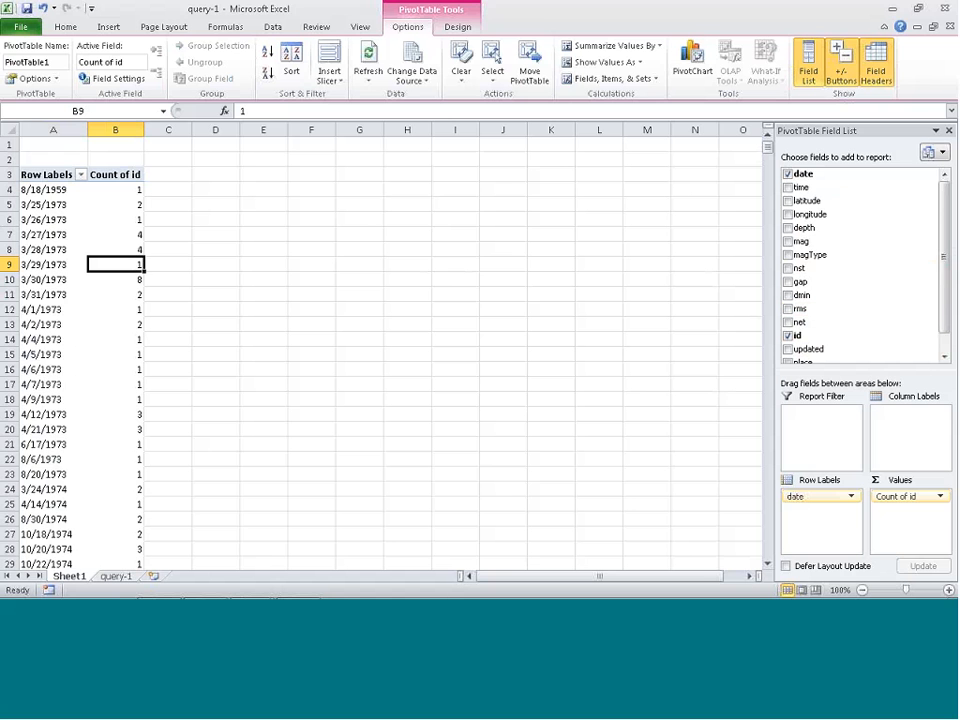
pyautogui.click(788, 242)
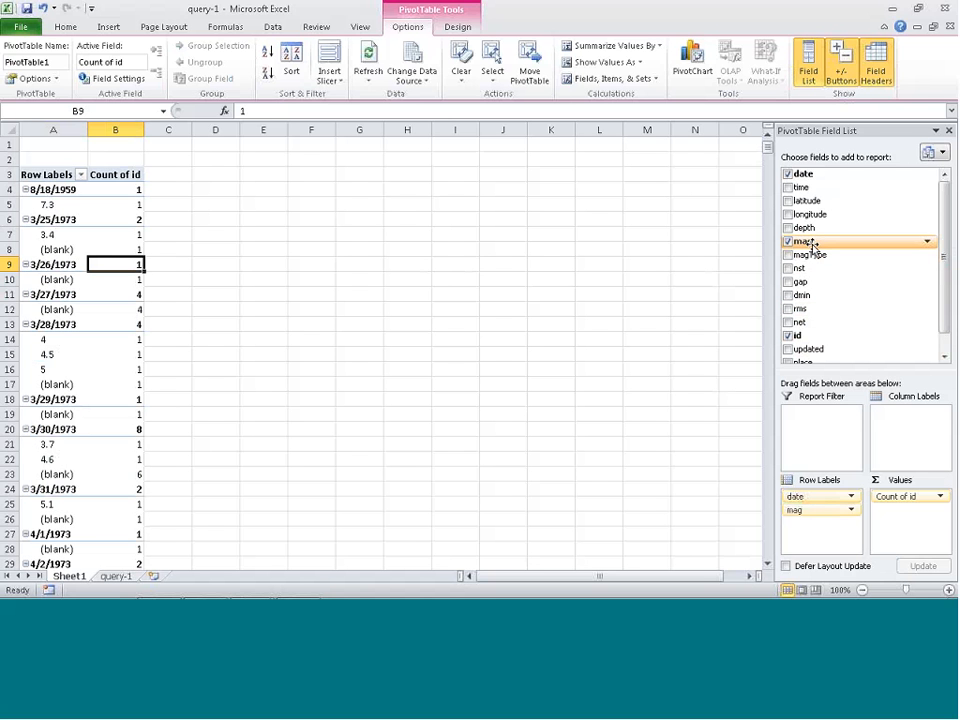
pyautogui.moveTo(812, 246); pyautogui.dragTo(808, 418)
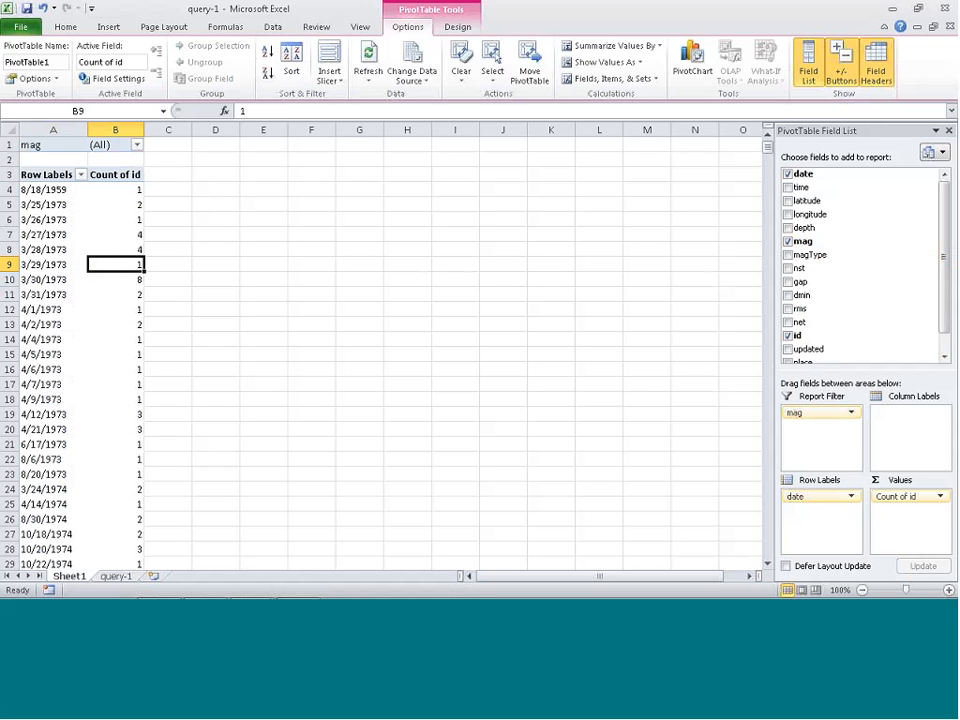
# Filter the mag report filter to multiple magnitudes, keeping only 5, 5.1, 5.3, 5.5, 5.9 and 7.3.
pyautogui.click(137, 145)
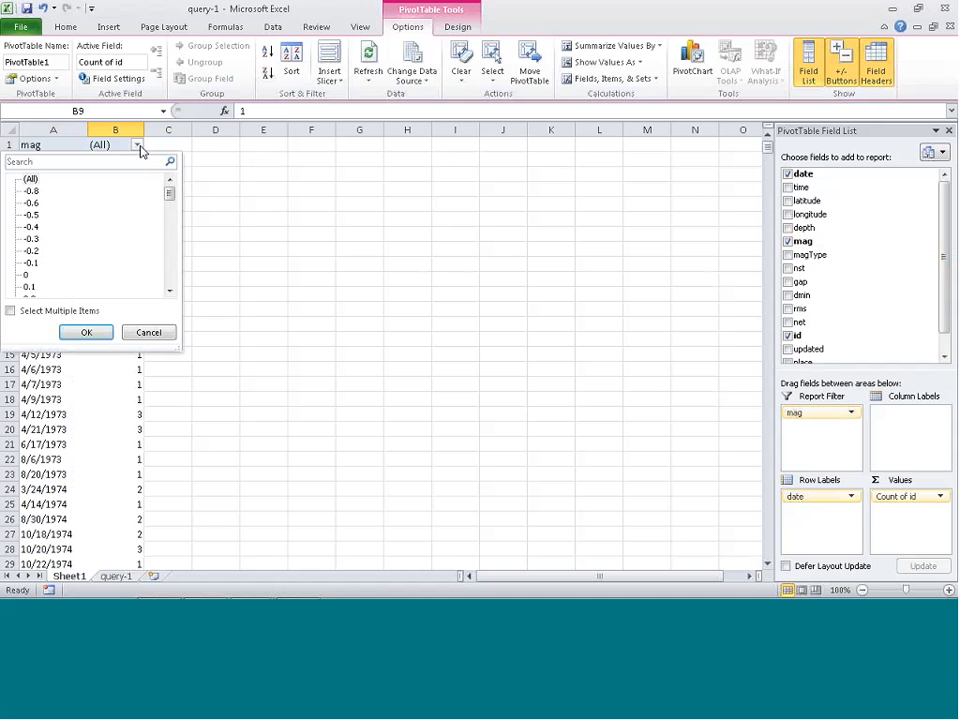
pyautogui.click(10, 312)
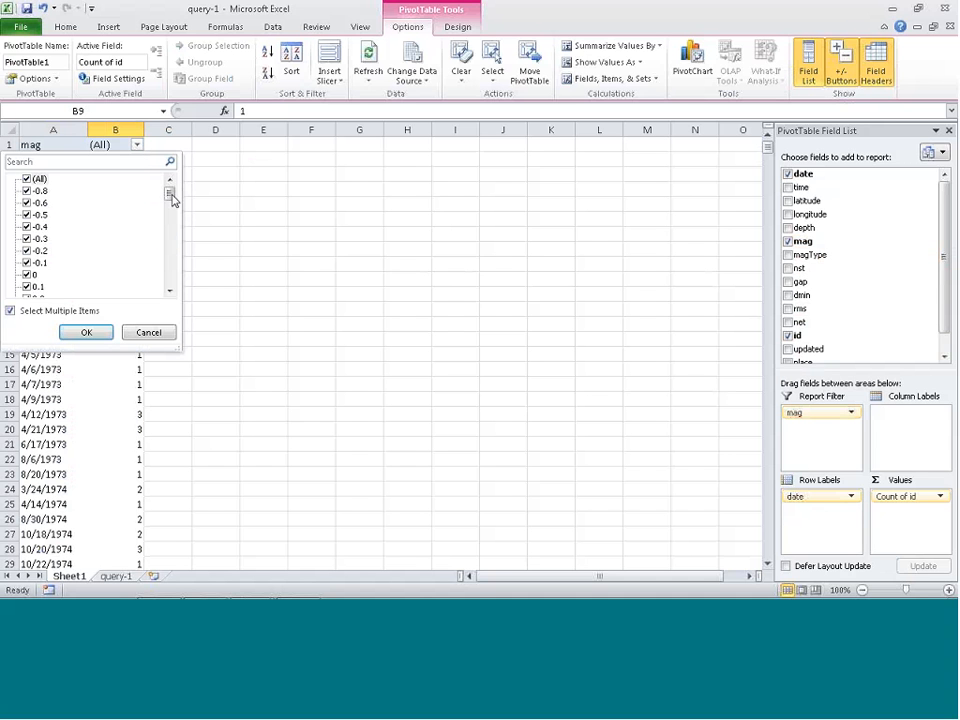
pyautogui.moveTo(171, 197)
pyautogui.mouseDown()
pyautogui.moveTo(171, 281)
pyautogui.moveTo(169, 191)
pyautogui.mouseUp()
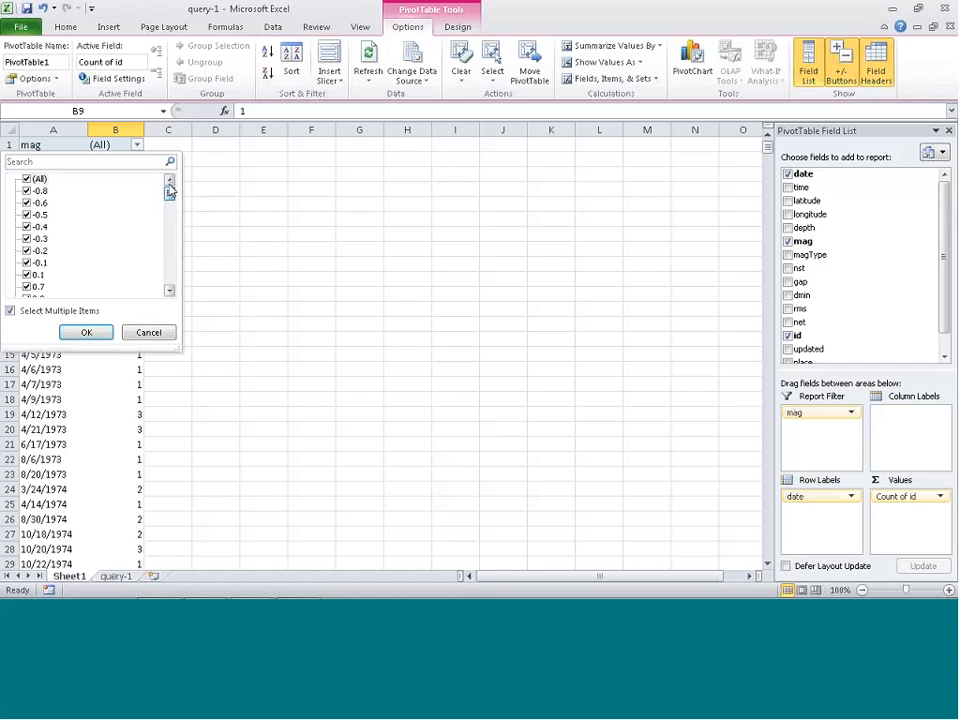
pyautogui.click(27, 180)
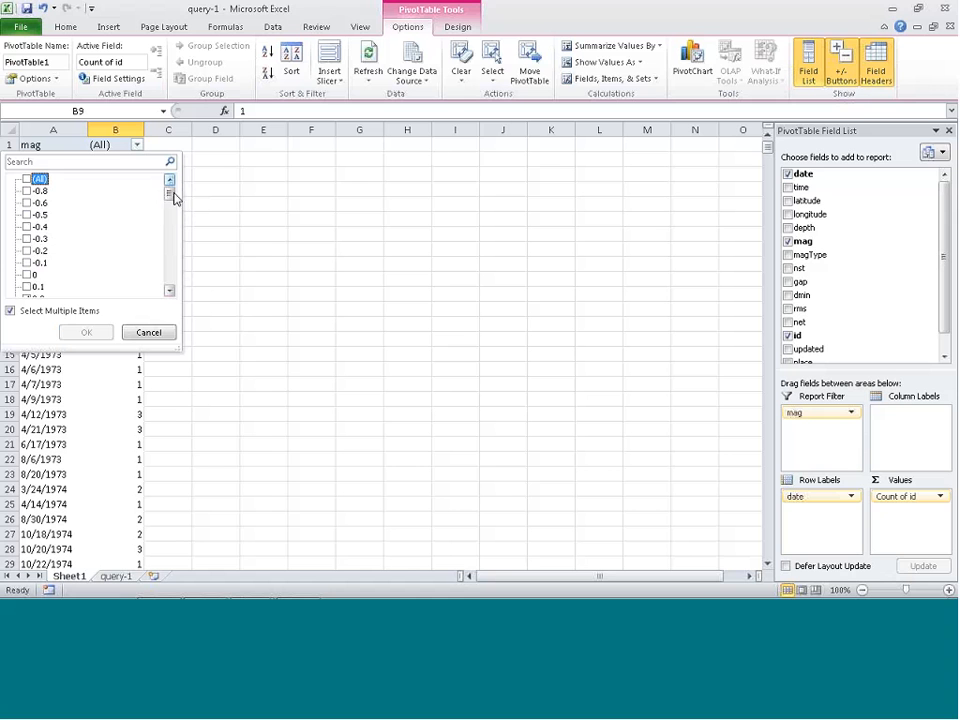
pyautogui.moveTo(171, 195); pyautogui.dragTo(171, 279)
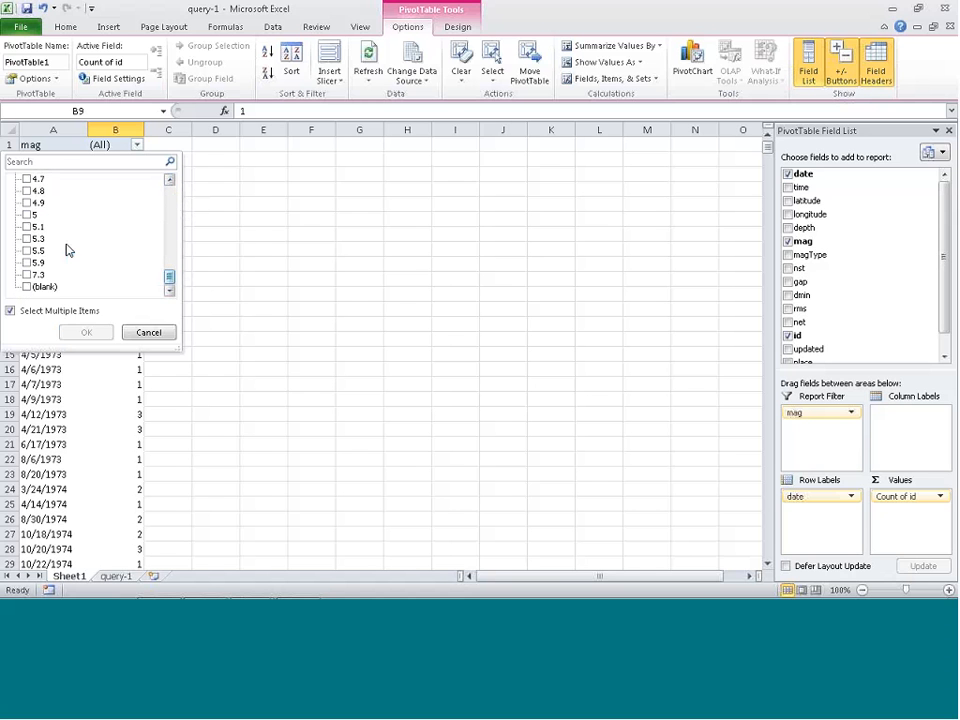
pyautogui.click(26, 214)
pyautogui.click(26, 226)
pyautogui.click(26, 238)
pyautogui.click(27, 250)
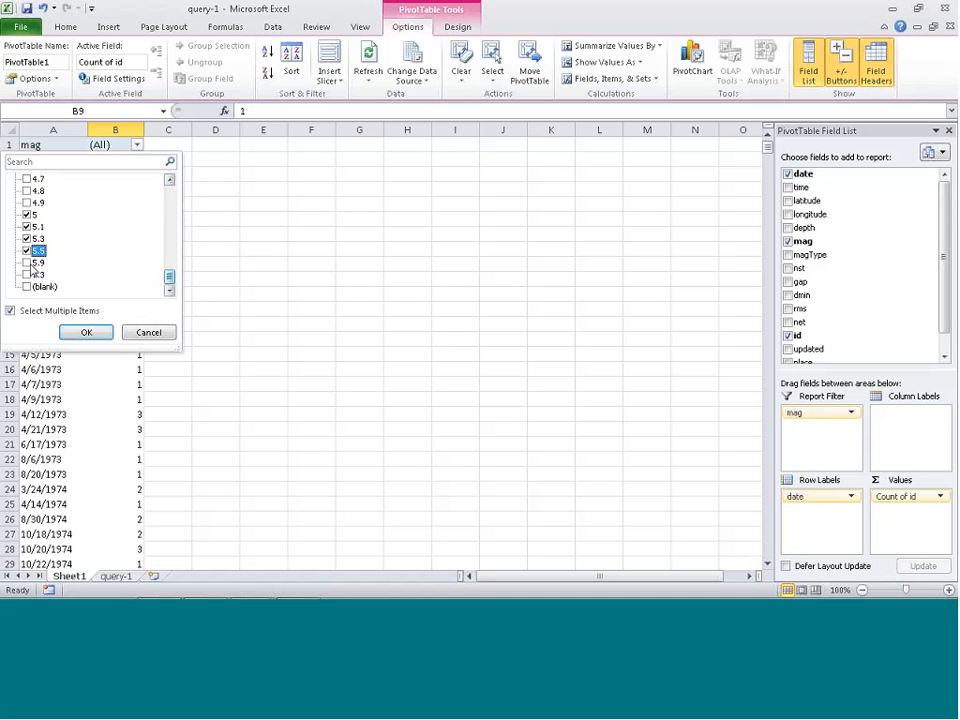
pyautogui.click(27, 262)
pyautogui.click(27, 274)
pyautogui.click(96, 331)
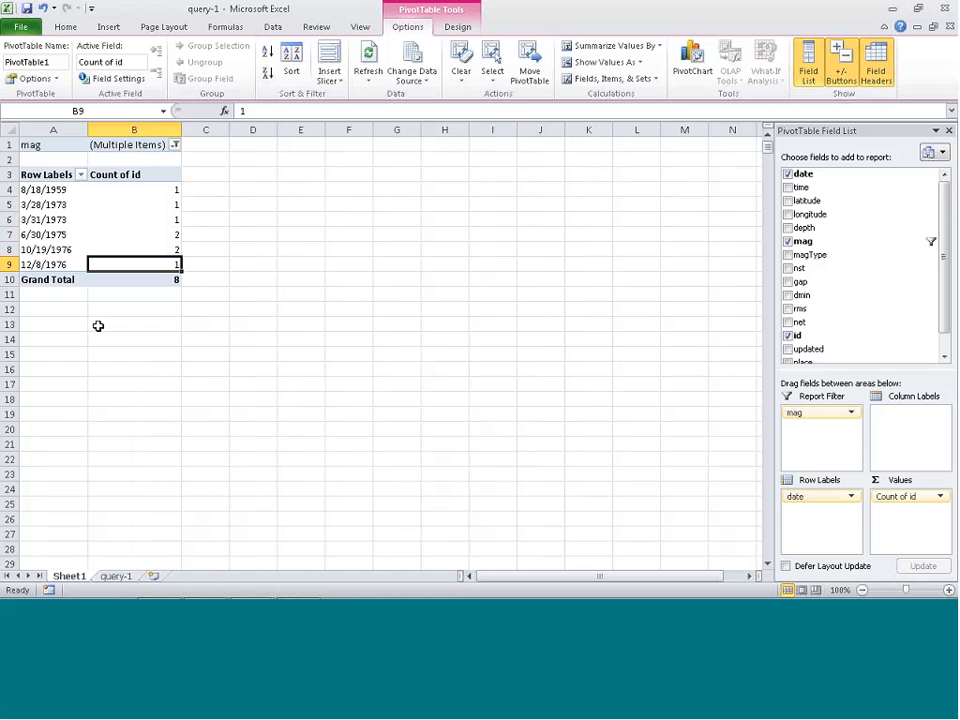
pyautogui.click(281, 278)
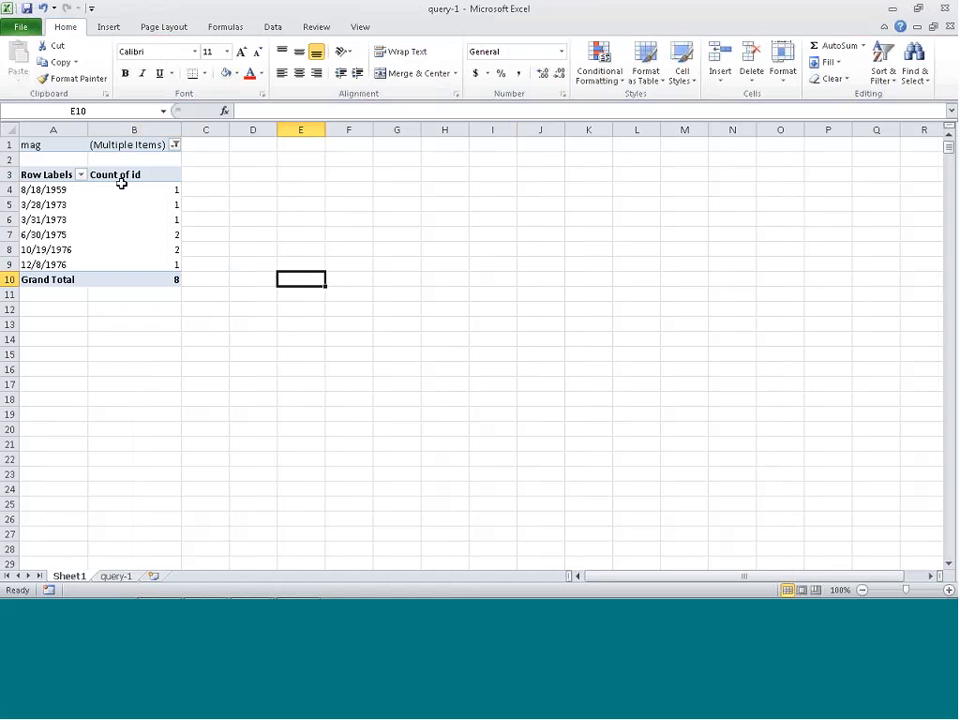
# Reset the mag report filter to all magnitudes and remove the mag field from the PivotTable.
pyautogui.click(176, 146)
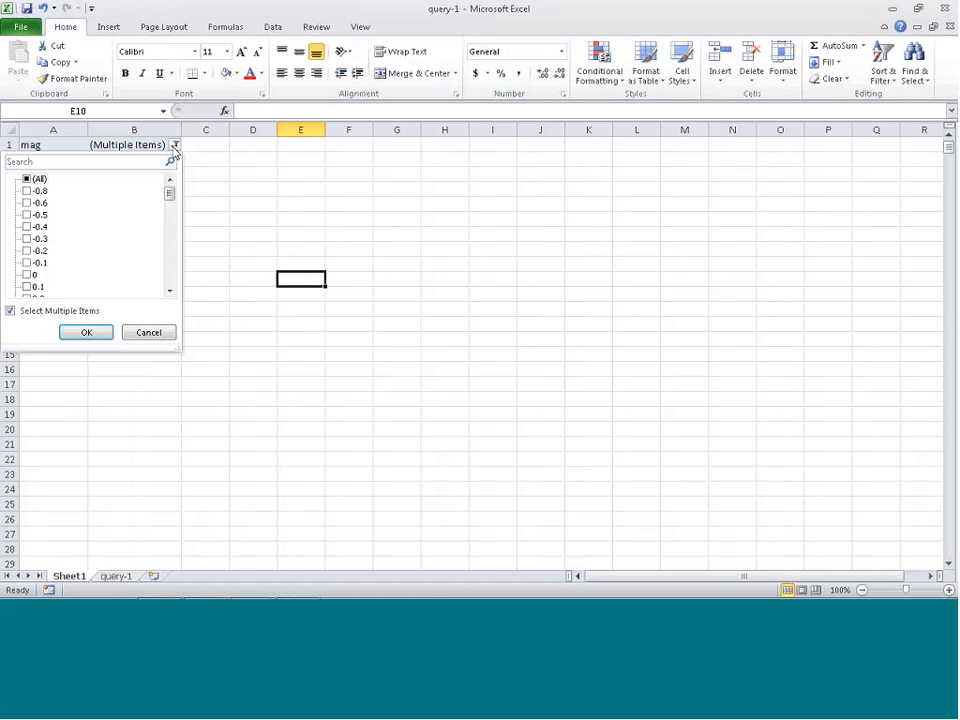
pyautogui.click(27, 179)
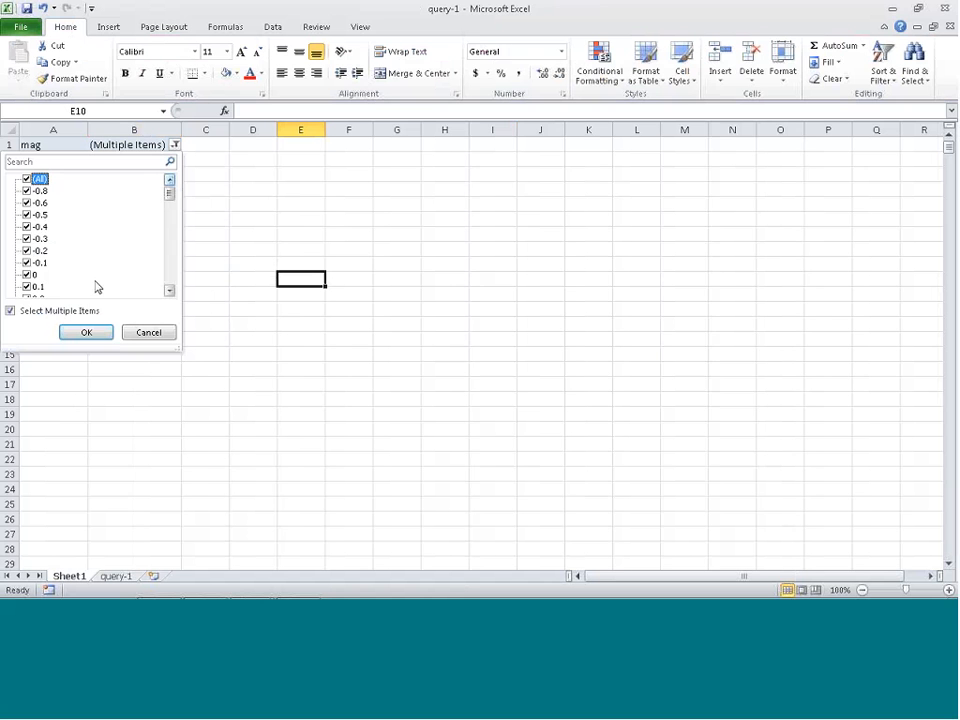
pyautogui.click(80, 333)
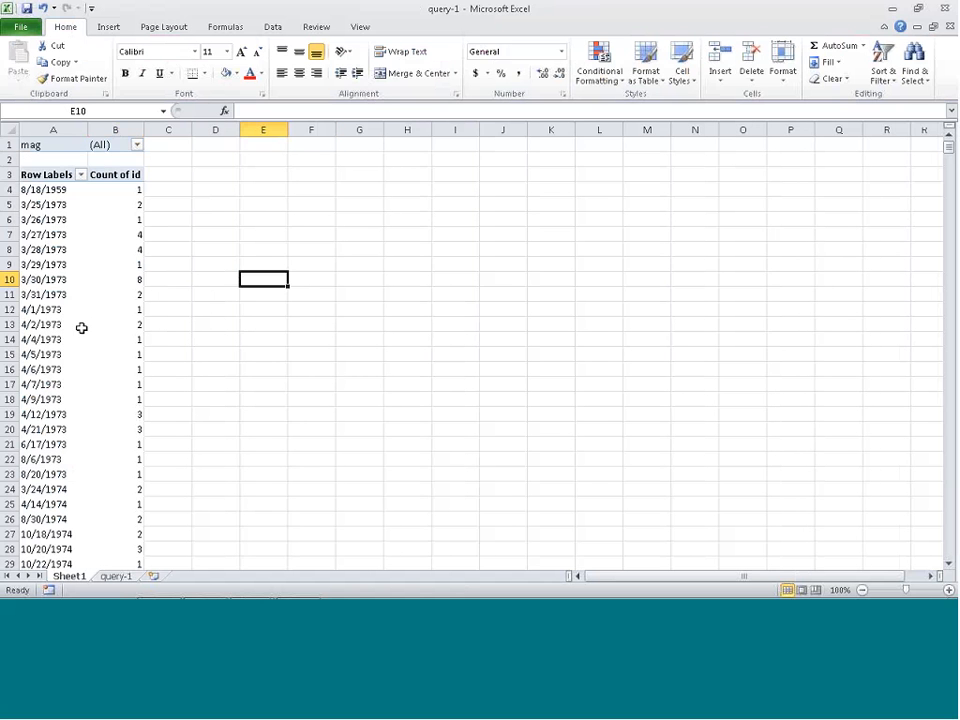
pyautogui.click(100, 218)
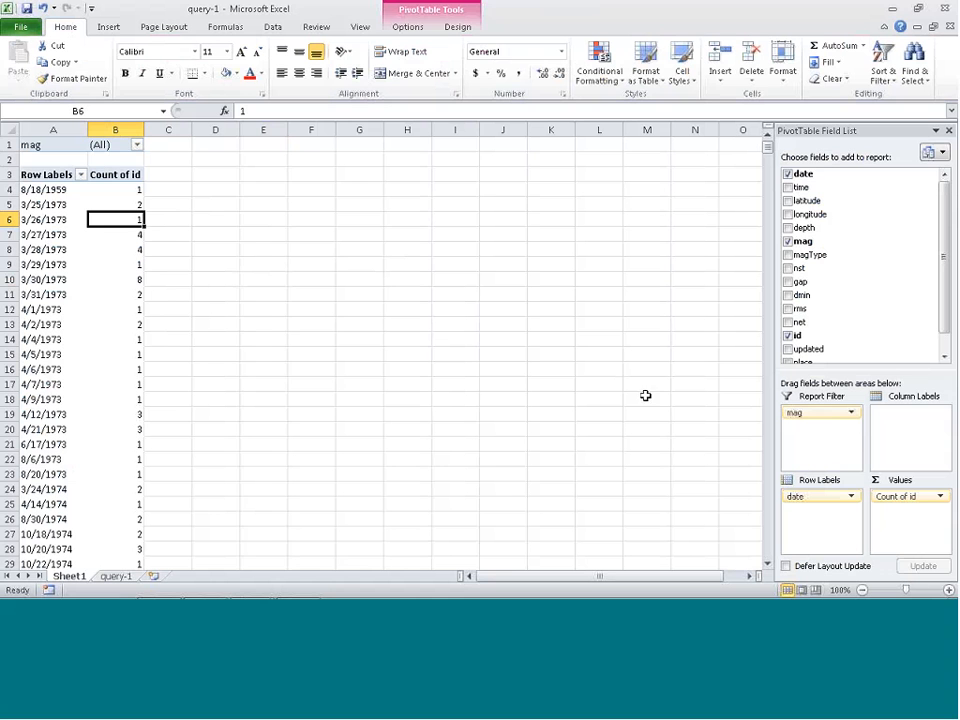
pyautogui.moveTo(815, 412); pyautogui.dragTo(831, 294)
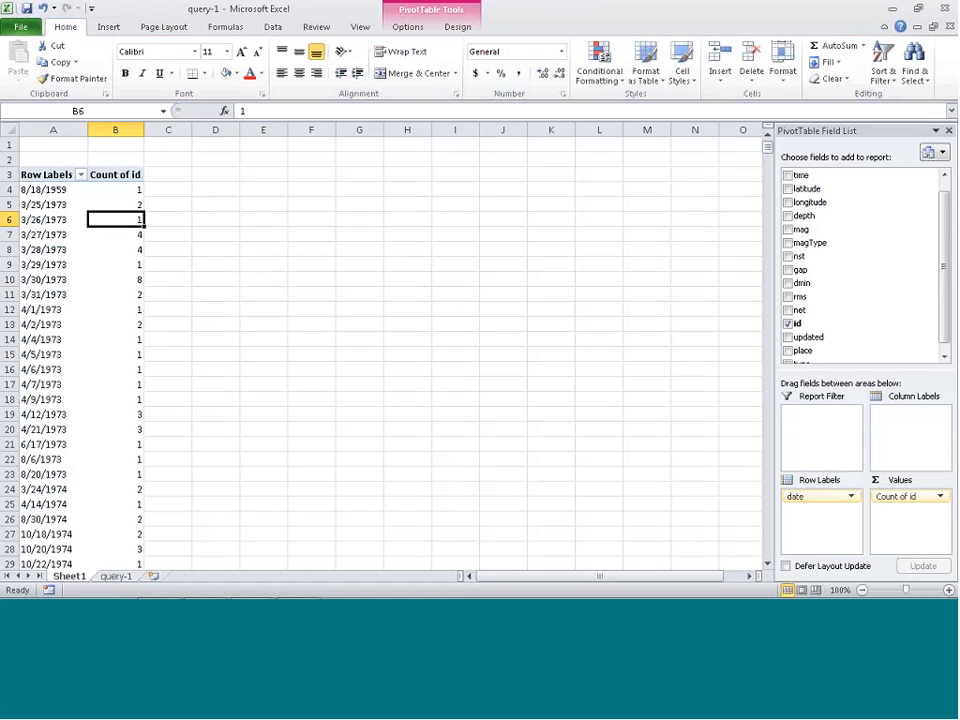
# Insert a slicer for the date field, enlarge it to about 3.97 by 3.18 inches and move it near the sheet's first rows.
pyautogui.click(407, 26)
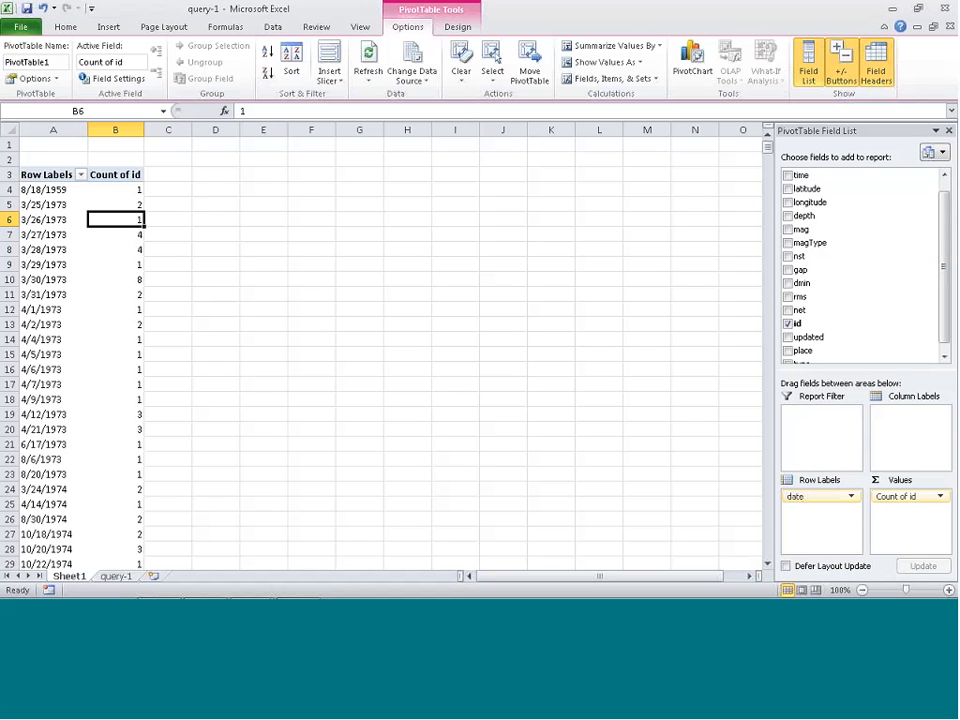
pyautogui.click(338, 83)
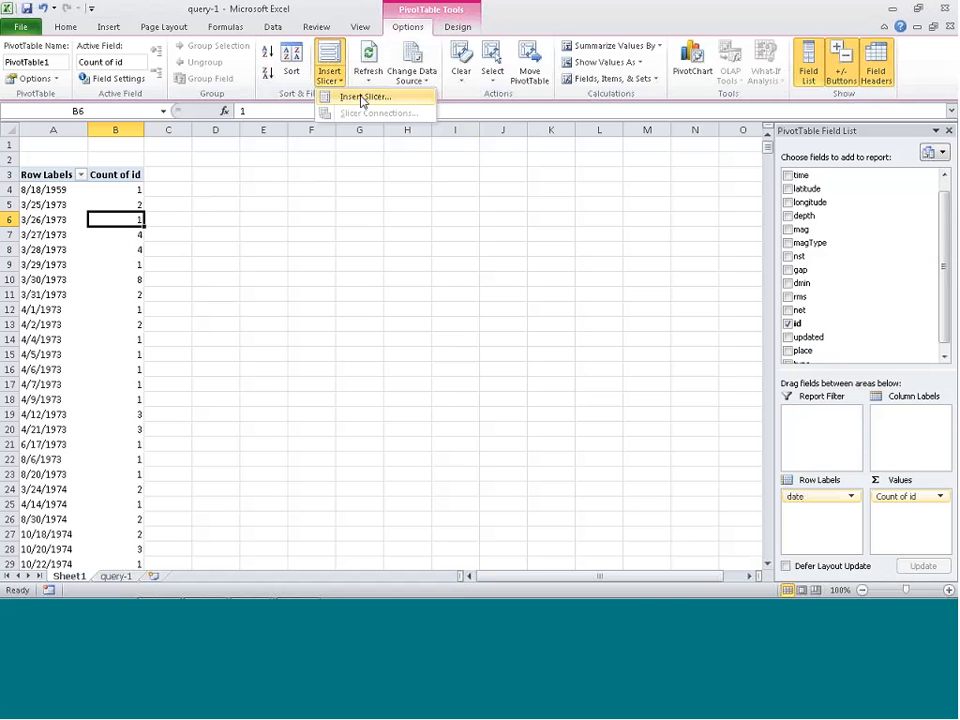
pyautogui.click(362, 97)
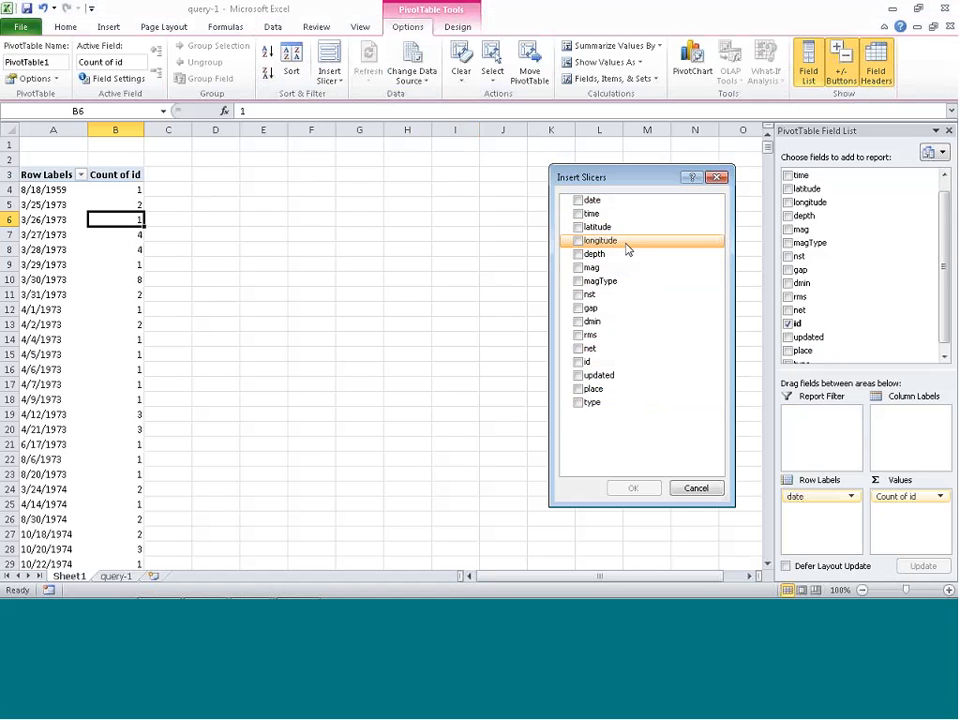
pyautogui.click(577, 201)
pyautogui.click(633, 488)
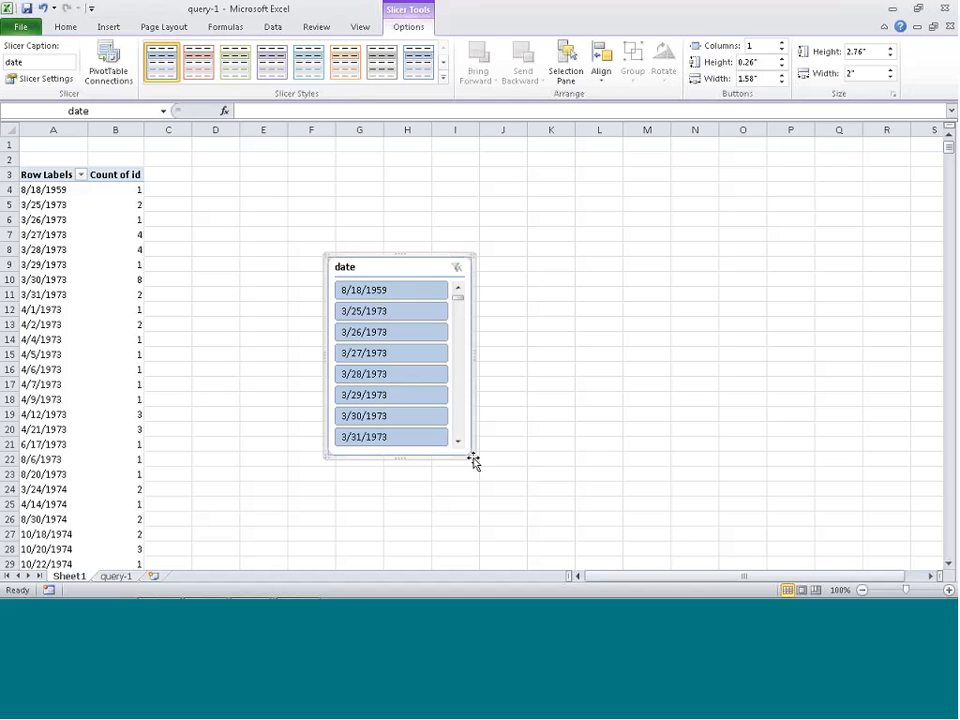
pyautogui.moveTo(471, 454); pyautogui.dragTo(556, 543)
pyautogui.moveTo(513, 265); pyautogui.dragTo(505, 158)
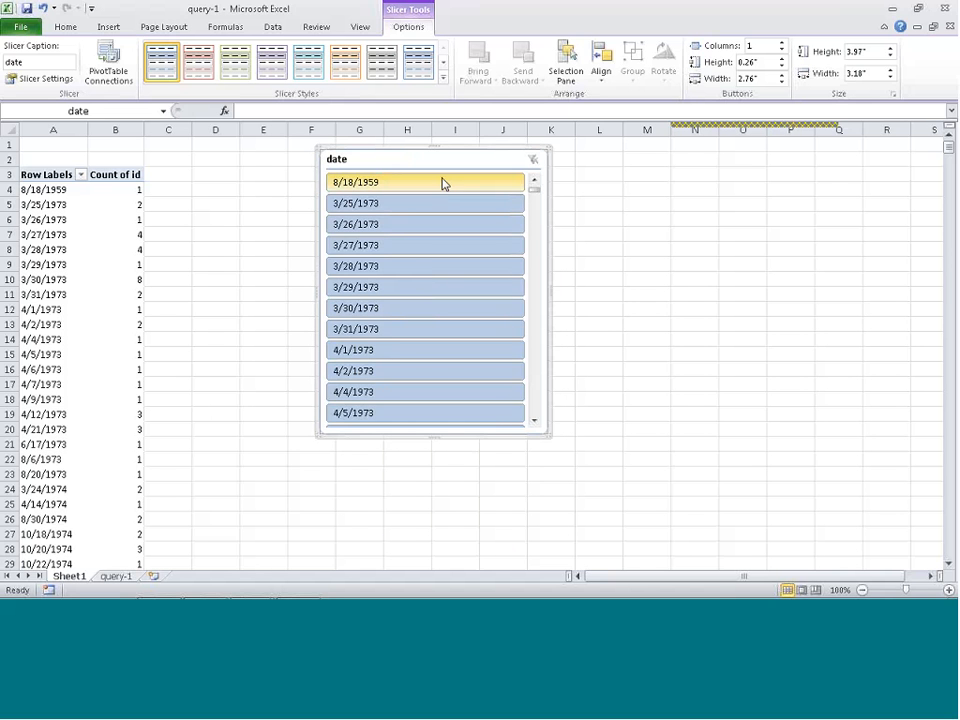
# Use the date slicer to filter the PivotTable to 8/18/1959, 4/4/1973, 6/3/2014 and 5/22/2014 one after another.
pyautogui.click(440, 186)
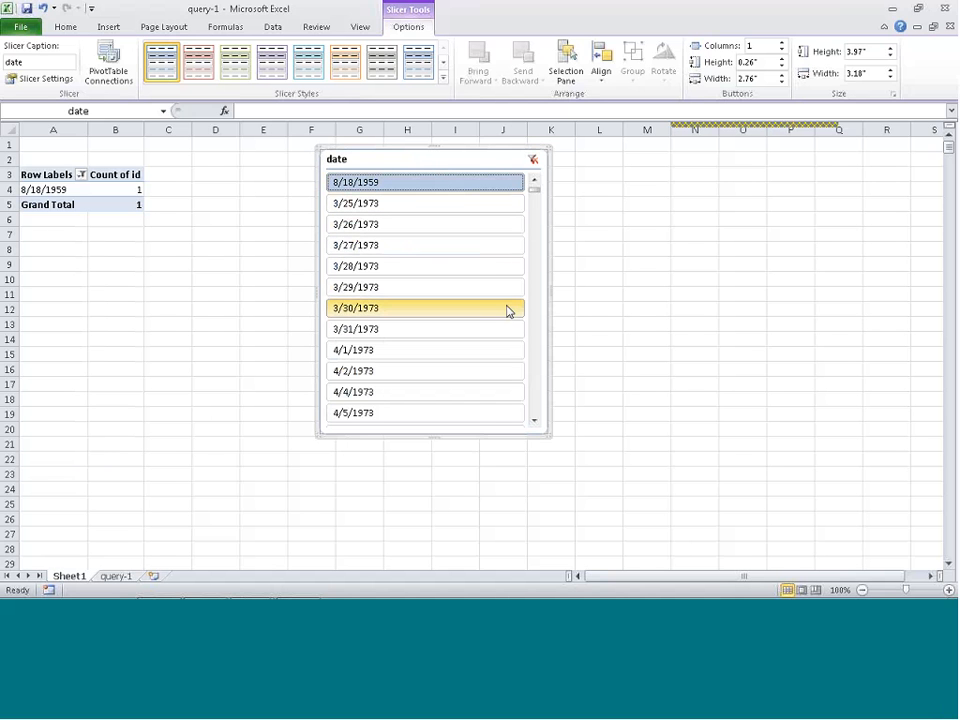
pyautogui.keyDown('ctrl'); pyautogui.click(425, 399); pyautogui.keyUp('ctrl')
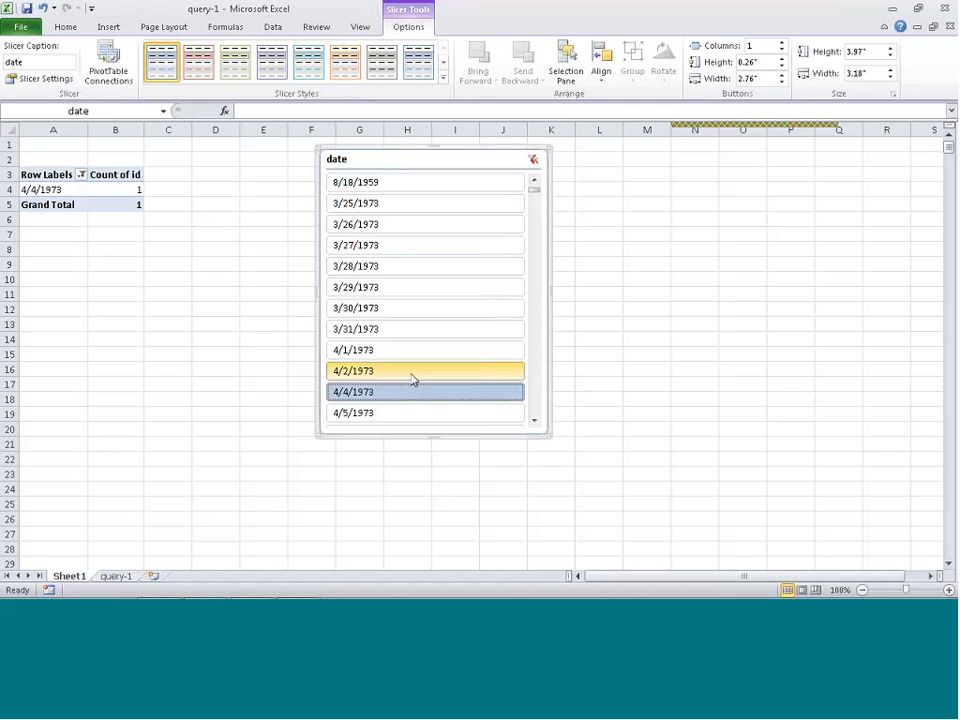
pyautogui.moveTo(535, 197); pyautogui.dragTo(531, 421)
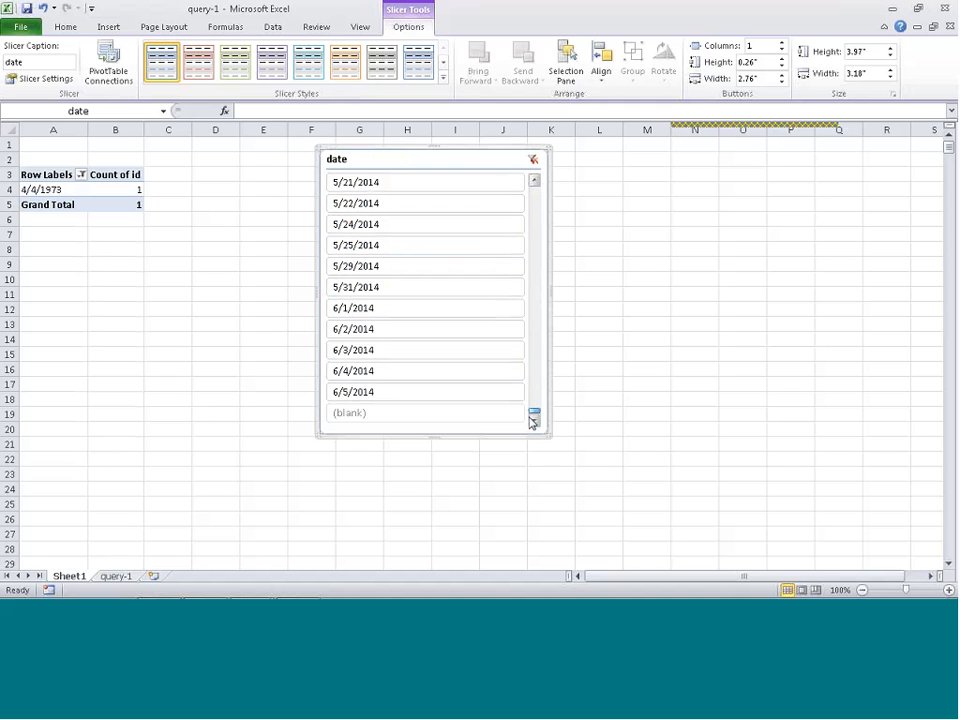
pyautogui.click(380, 352)
pyautogui.click(403, 356)
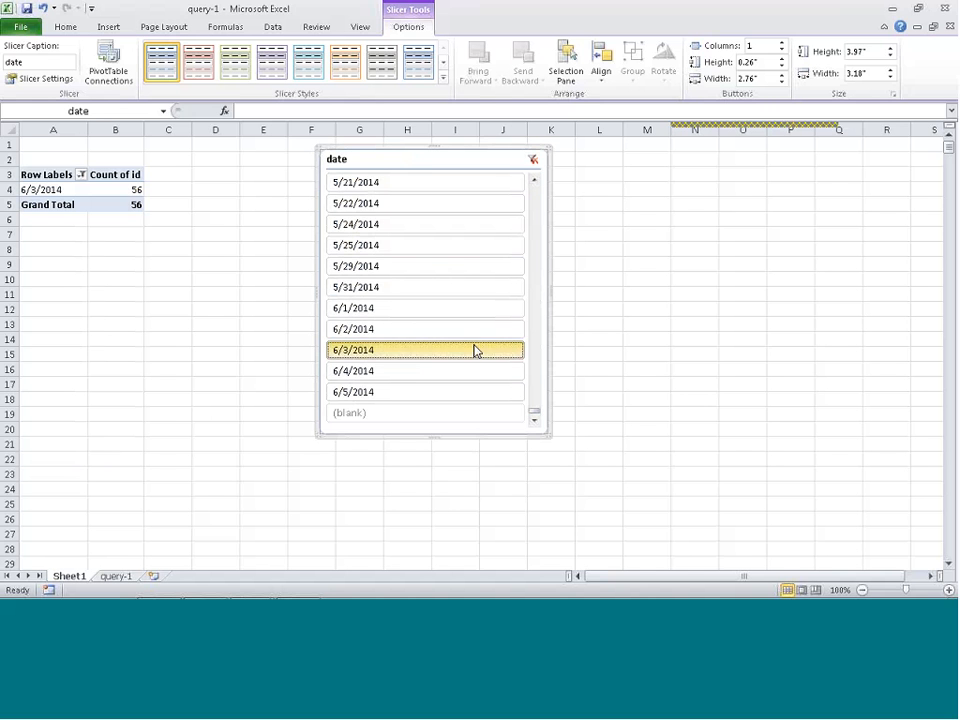
pyautogui.click(432, 201)
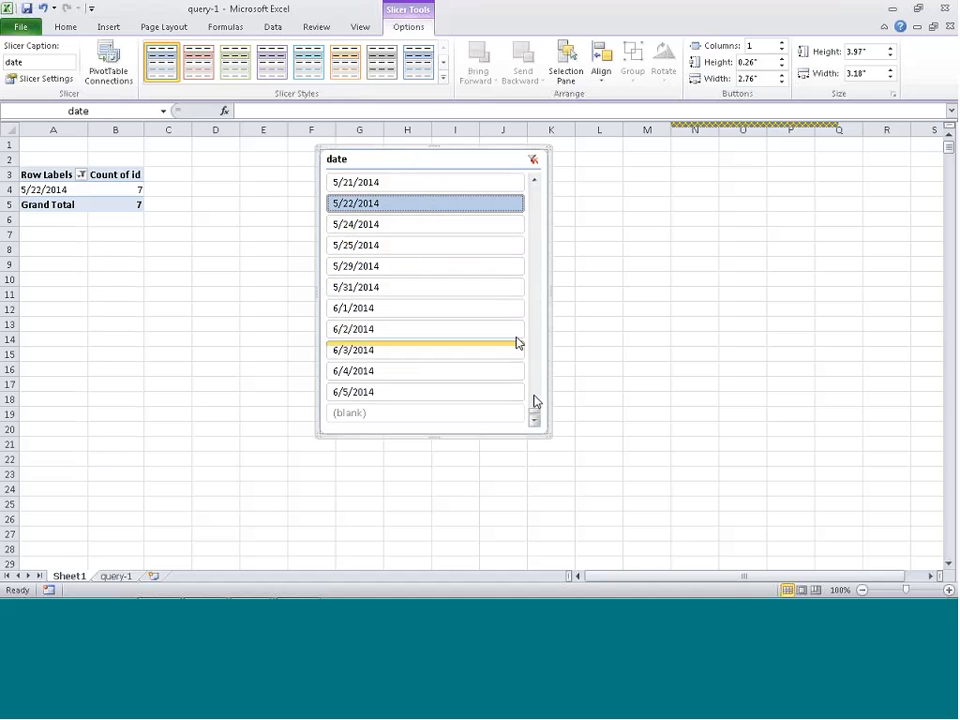
# Filter the PivotTable to 2/26/2013 with the date slicer and delete the slicer.
pyautogui.moveTo(535, 412); pyautogui.dragTo(535, 280)
pyautogui.click(414, 248)
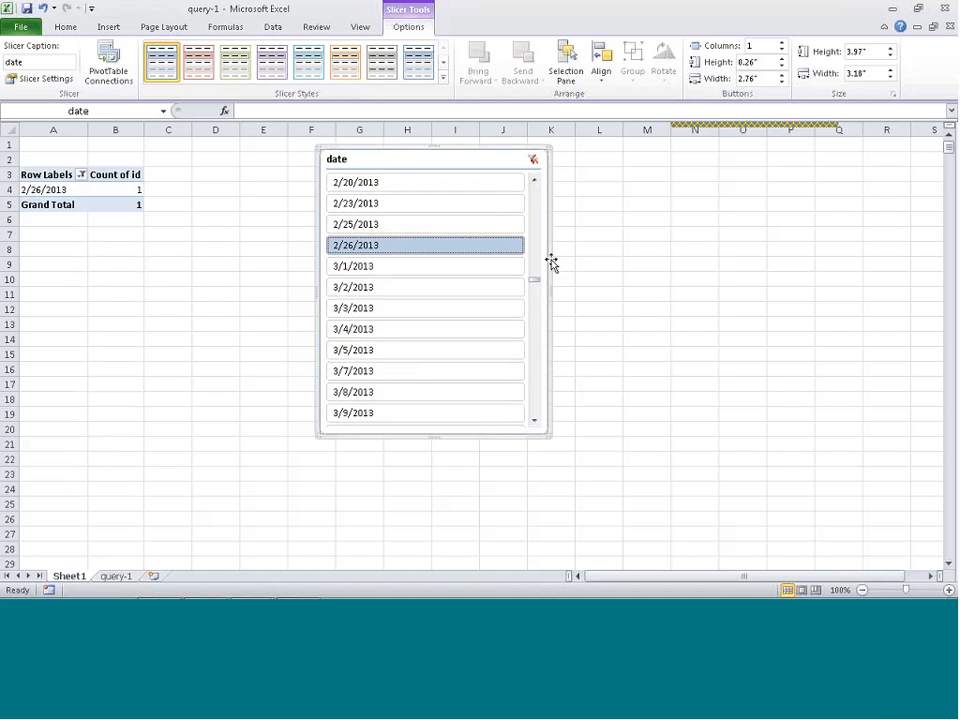
pyautogui.press('Delete')
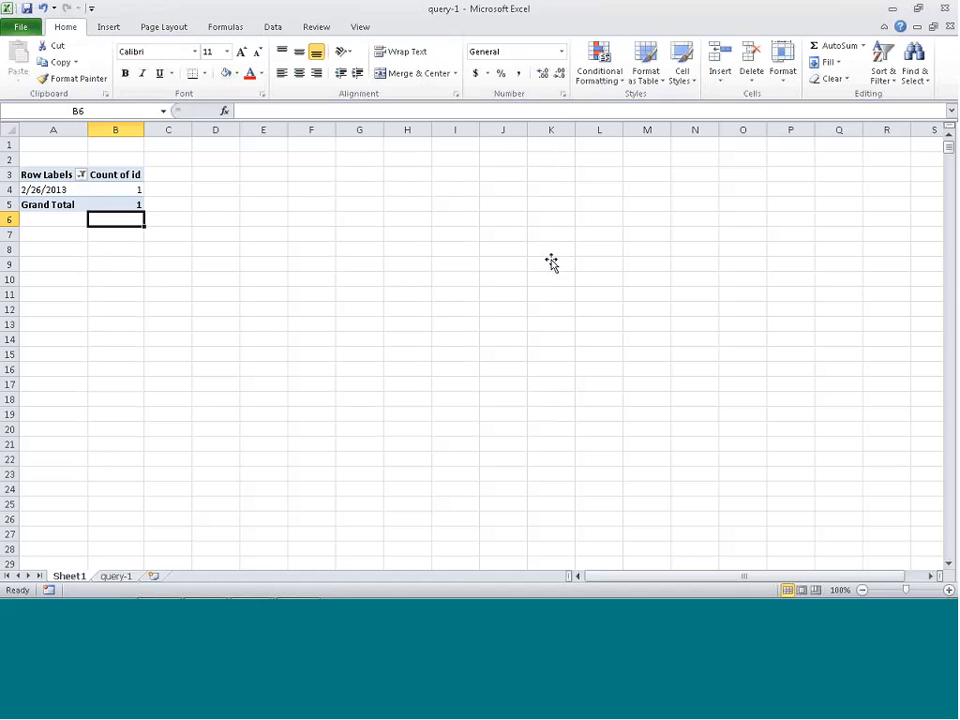
# Clear the date filter from the PivotTable's row labels.
pyautogui.click(100, 189)
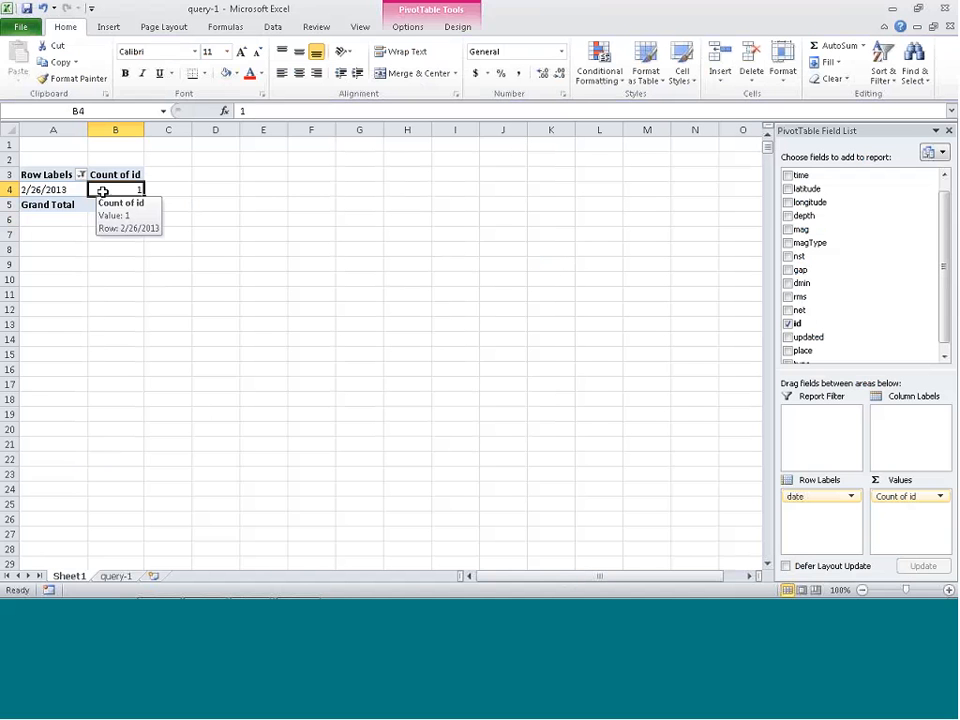
pyautogui.click(81, 175)
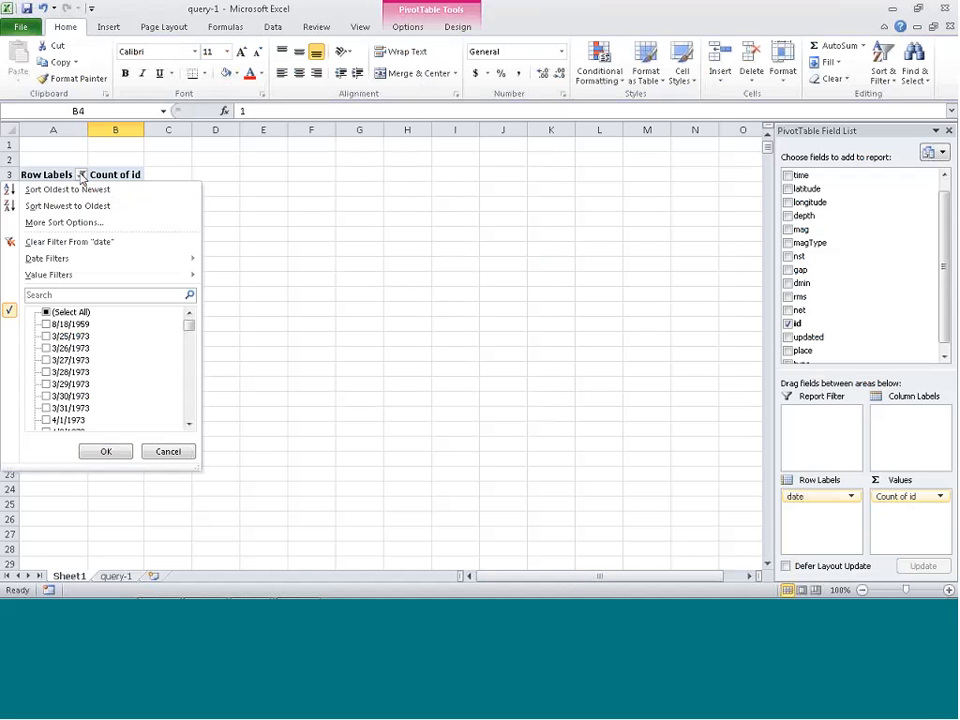
pyautogui.click(78, 244)
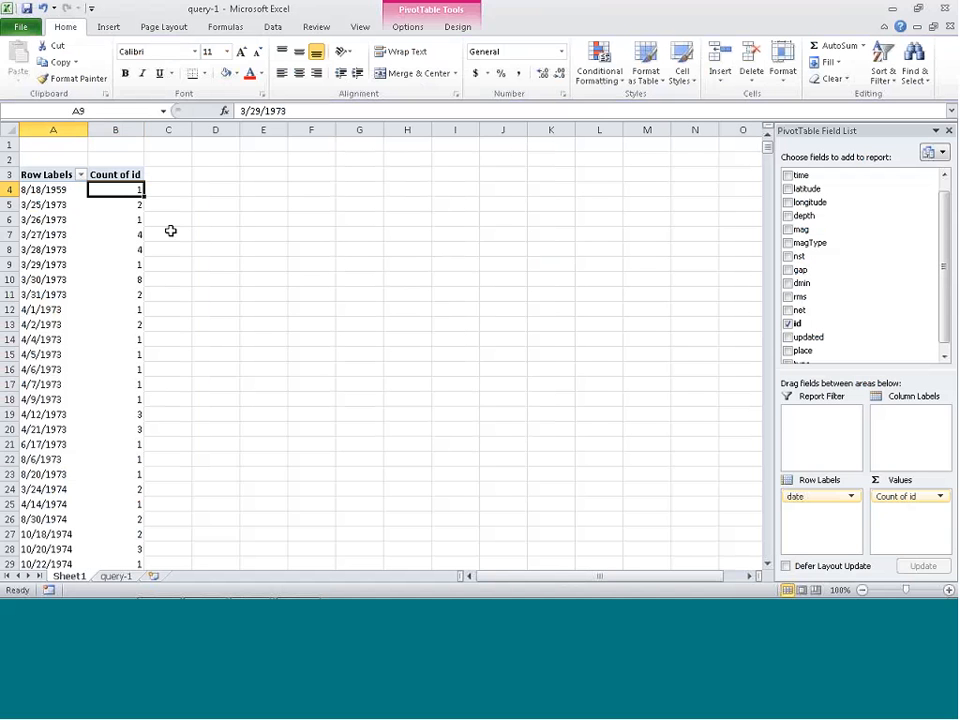
pyautogui.click(105, 410)
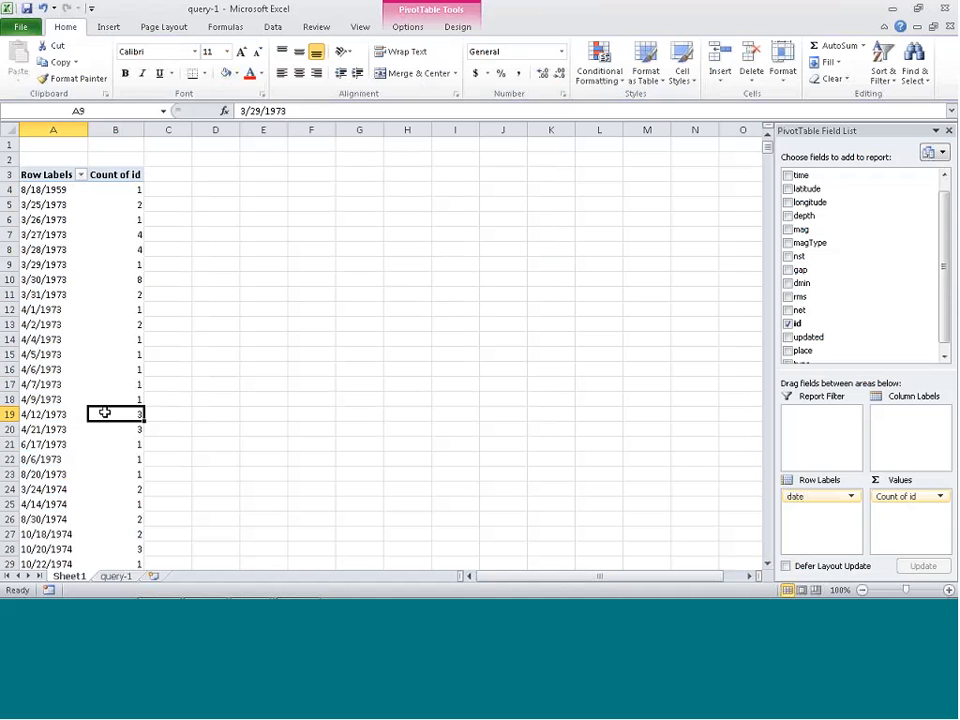
pyautogui.click(70, 489)
pyautogui.click(124, 519)
pyautogui.click(49, 549)
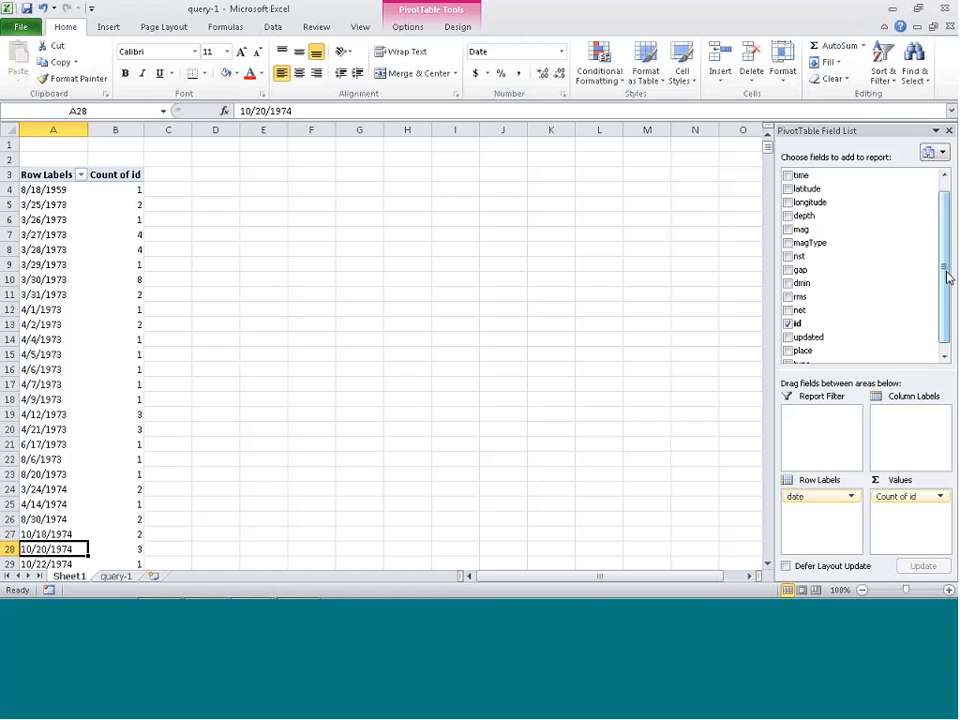
pyautogui.moveTo(945, 272)
pyautogui.mouseDown()
pyautogui.moveTo(945, 302)
pyautogui.moveTo(955, 255)
pyautogui.mouseUp()
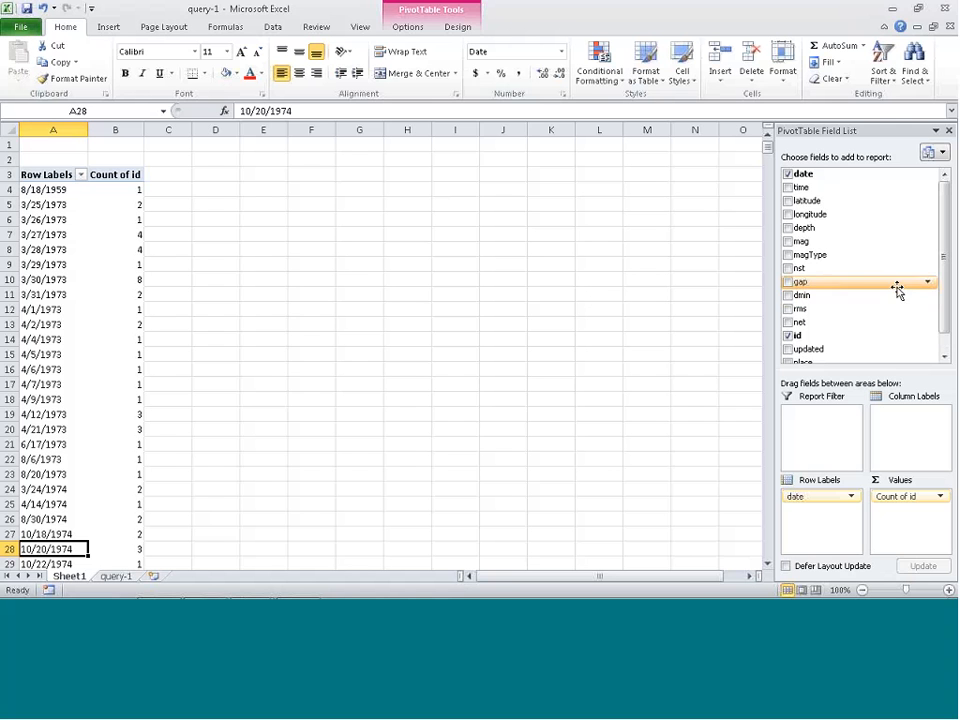
pyautogui.scroll(-1, 940, 328)
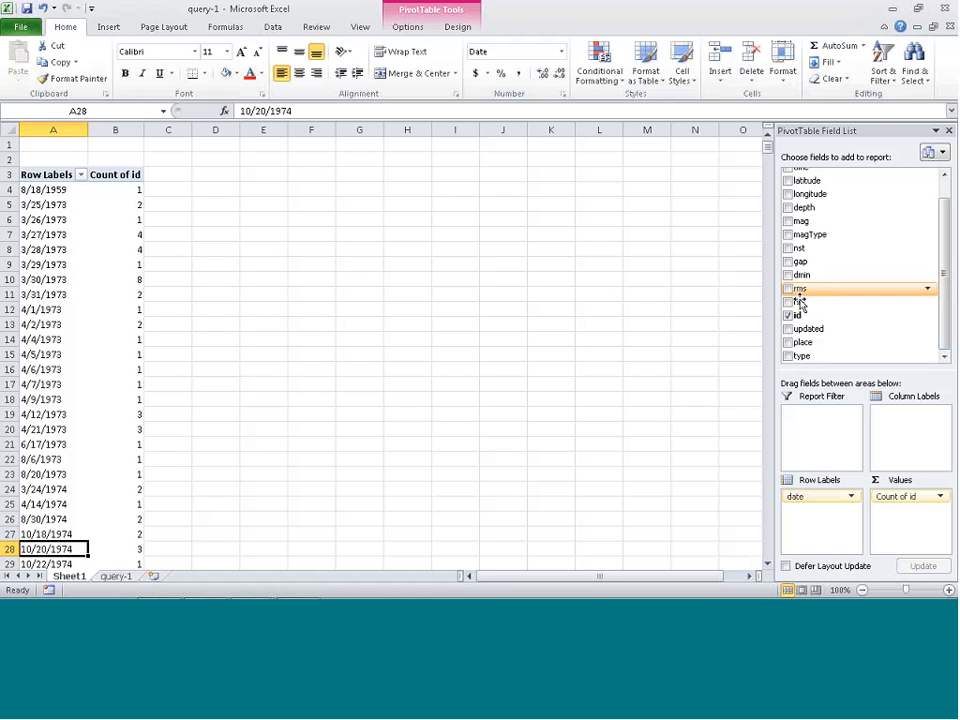
pyautogui.moveTo(945, 266); pyautogui.dragTo(945, 262)
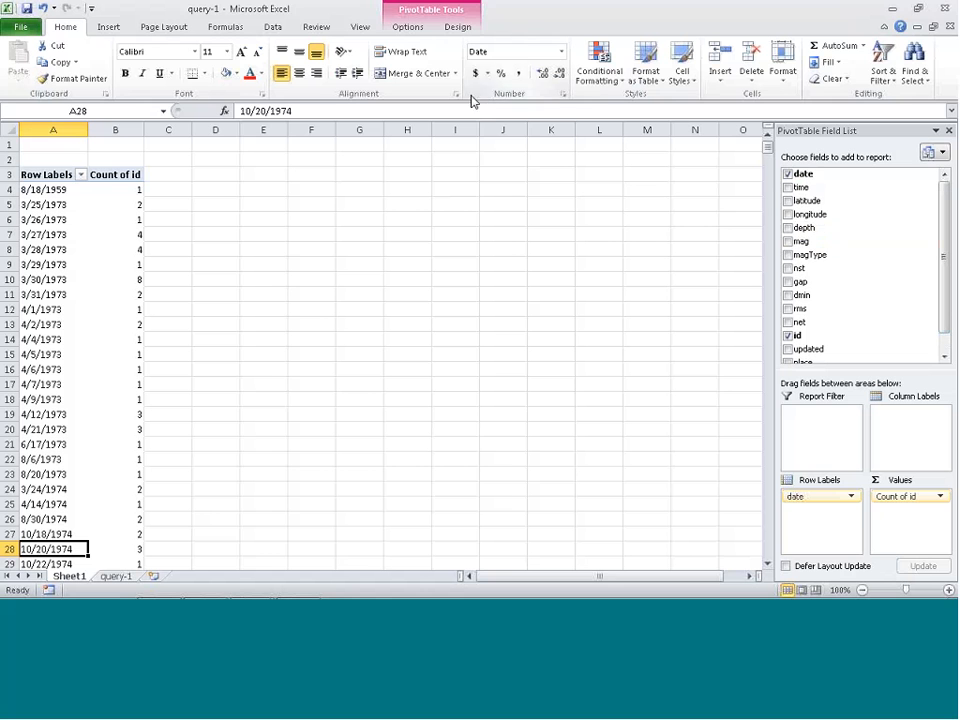
# Insert a slicer for the depth field, enlarge it to about 4.08 by 3.13 inches and move it near the sheet's first rows.
pyautogui.click(410, 30)
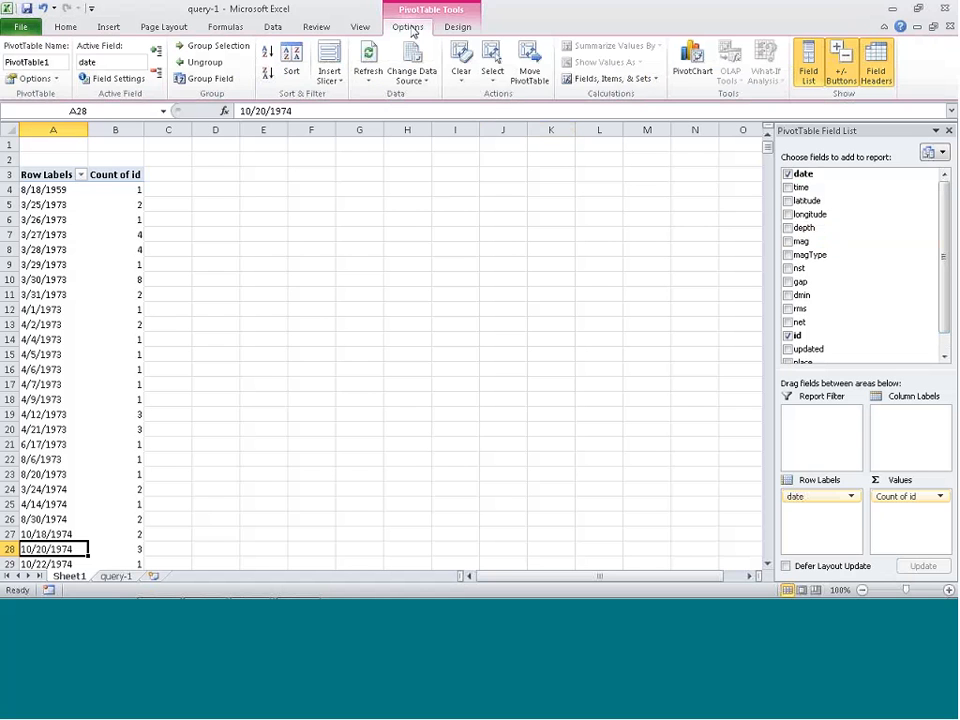
pyautogui.click(330, 80)
pyautogui.click(362, 94)
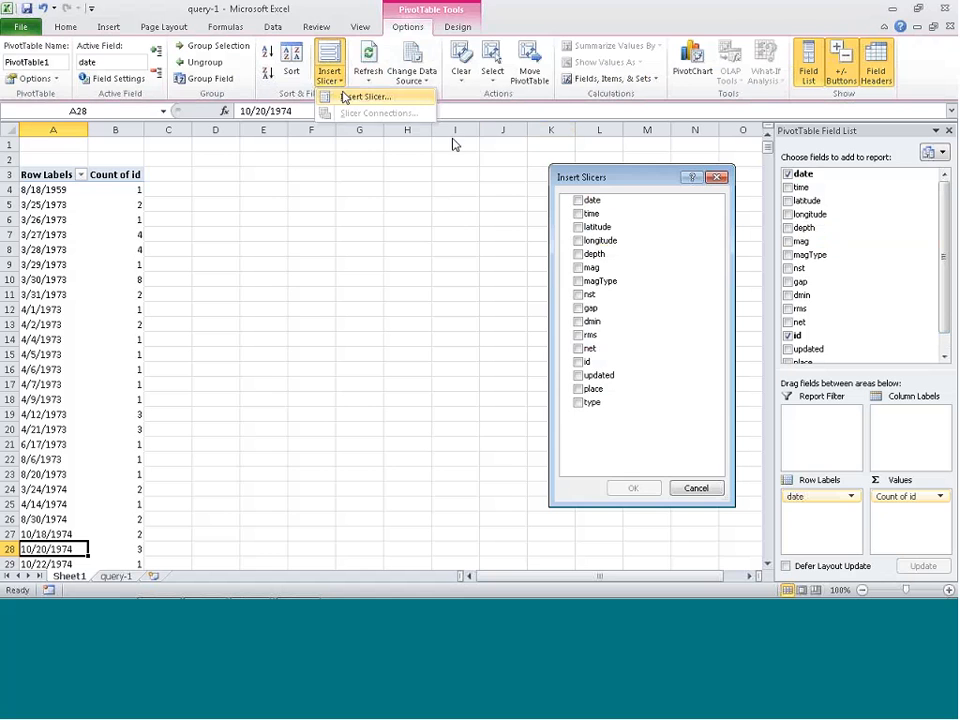
pyautogui.click(580, 255)
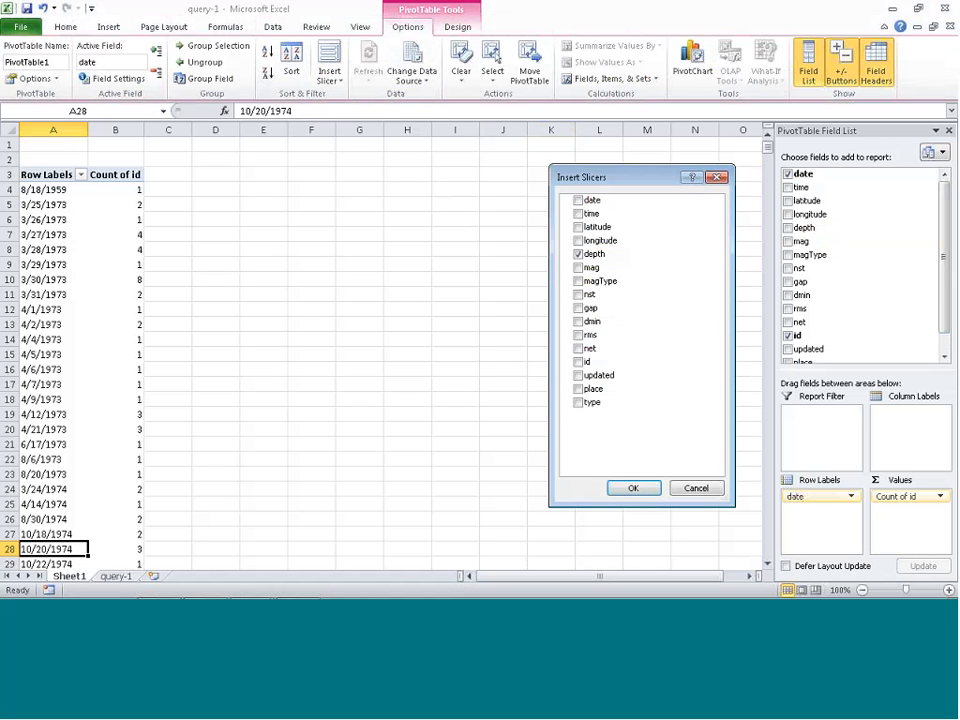
pyautogui.click(635, 488)
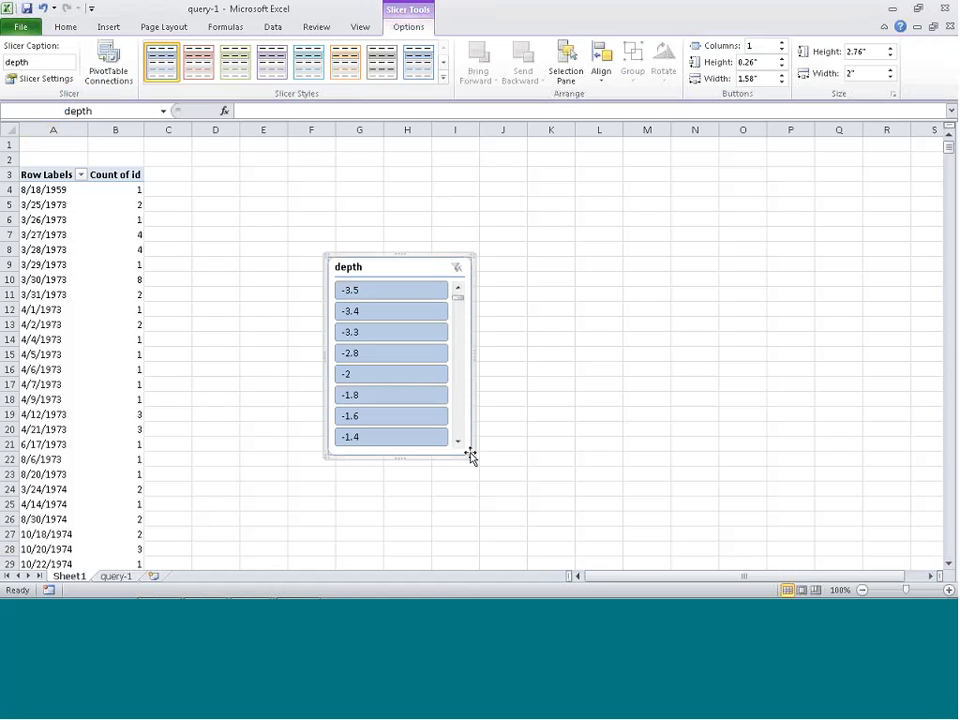
pyautogui.moveTo(473, 457); pyautogui.dragTo(554, 551)
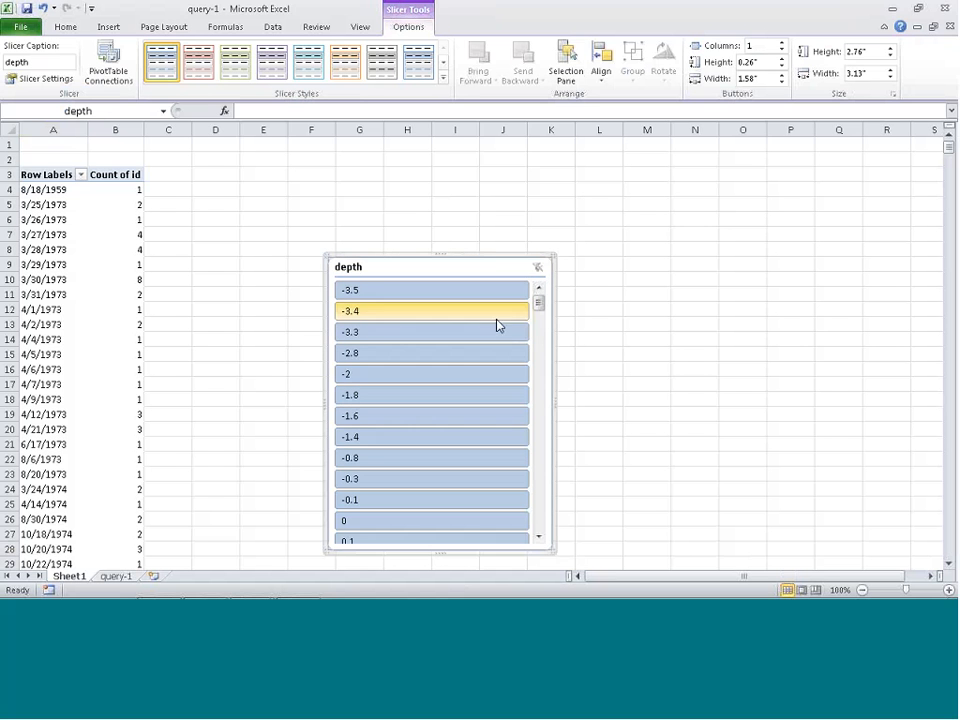
pyautogui.moveTo(500, 265); pyautogui.dragTo(490, 160)
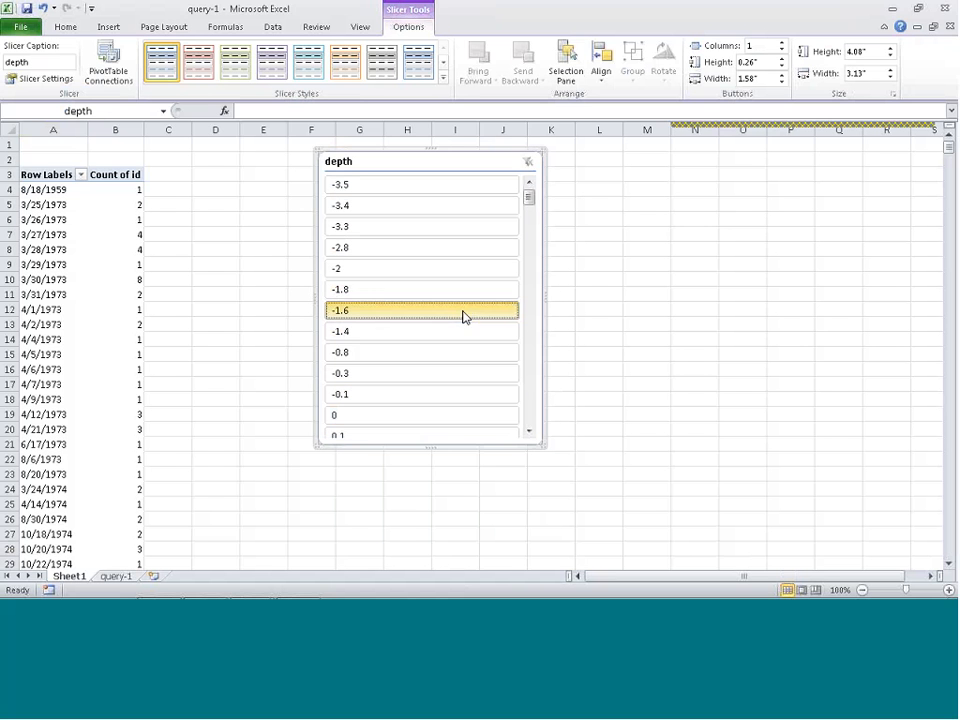
# Filter the PivotTable to depth -1.6 and then 33 with the depth slicer, and look at the source data on the query-1 sheet.
pyautogui.click(463, 314)
pyautogui.moveTo(529, 199); pyautogui.dragTo(530, 428)
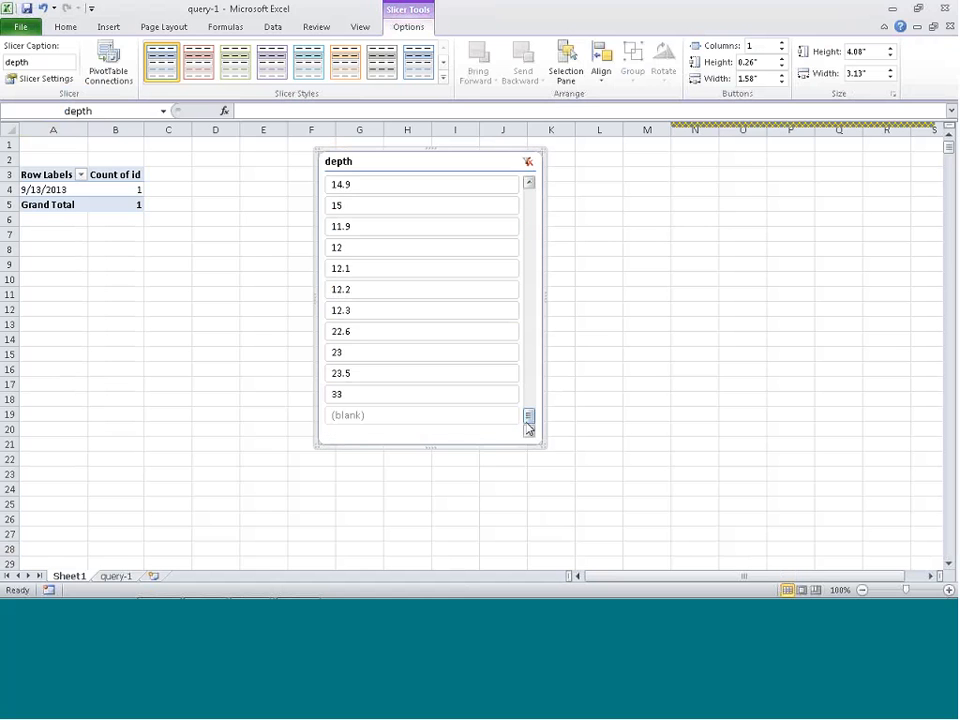
pyautogui.click(380, 398)
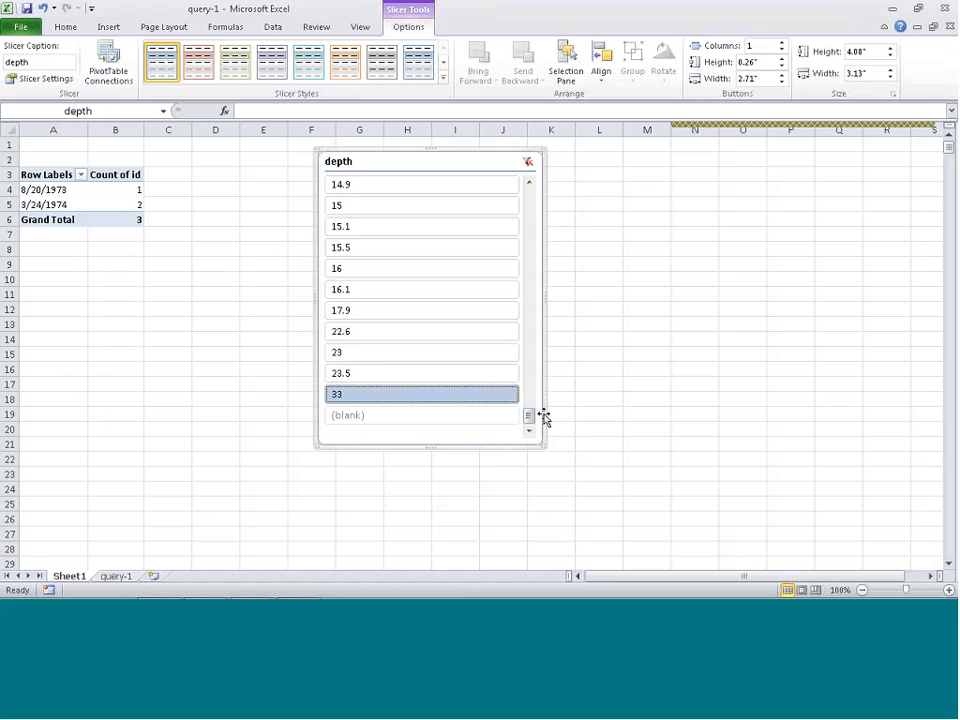
pyautogui.click(124, 578)
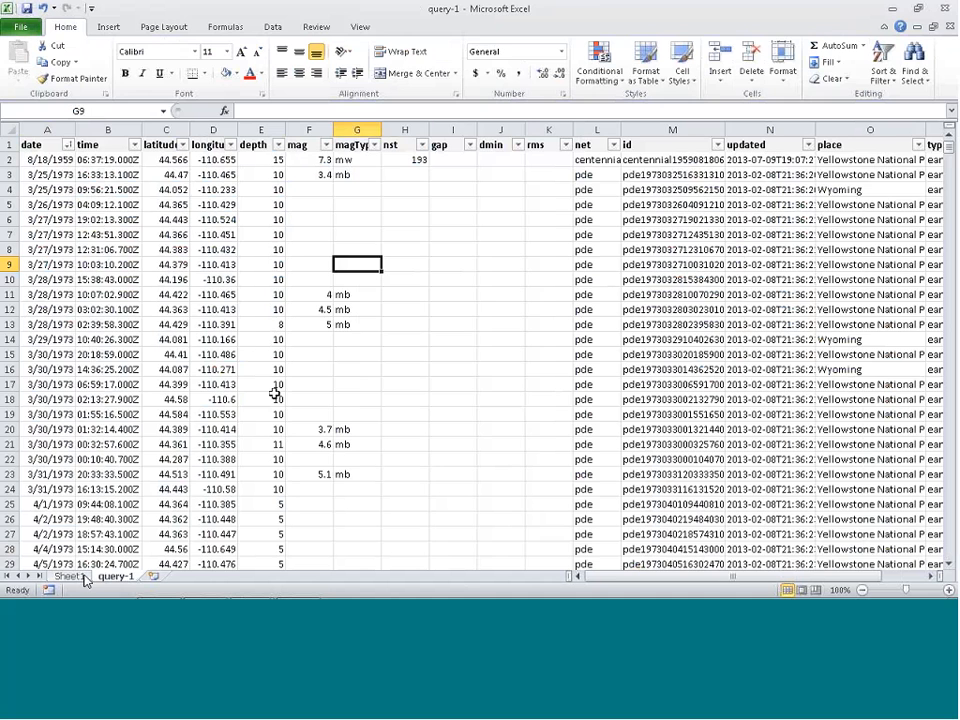
pyautogui.click(68, 576)
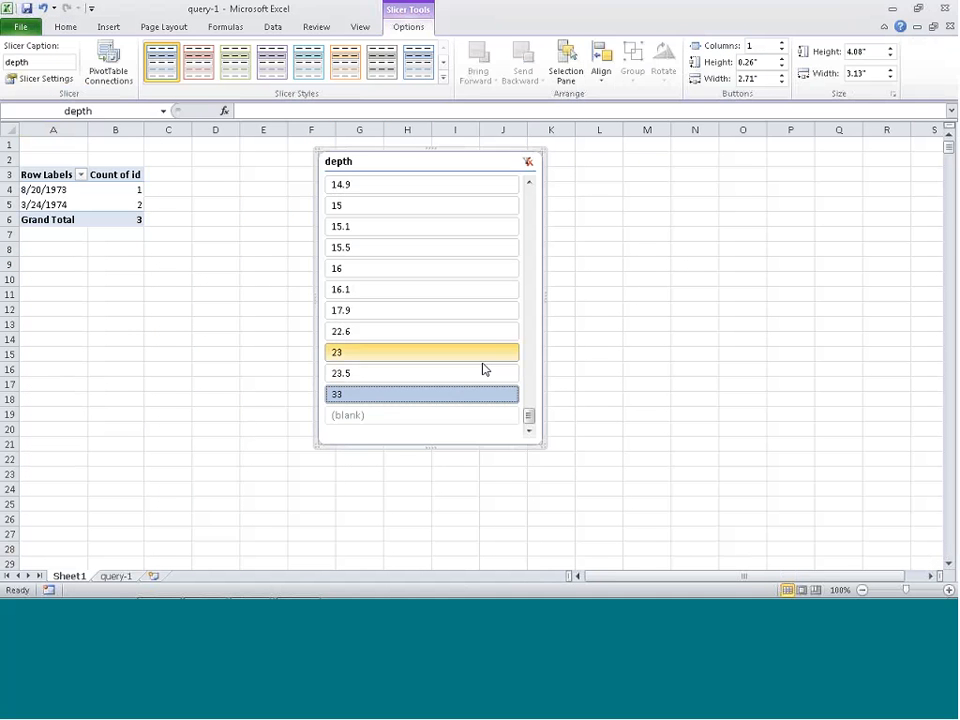
# Use the depth slicer to filter the PivotTable to depths 0.1, 0.2, 0.3, 0.4 and 0.6 one after another.
pyautogui.moveTo(529, 416); pyautogui.dragTo(529, 208)
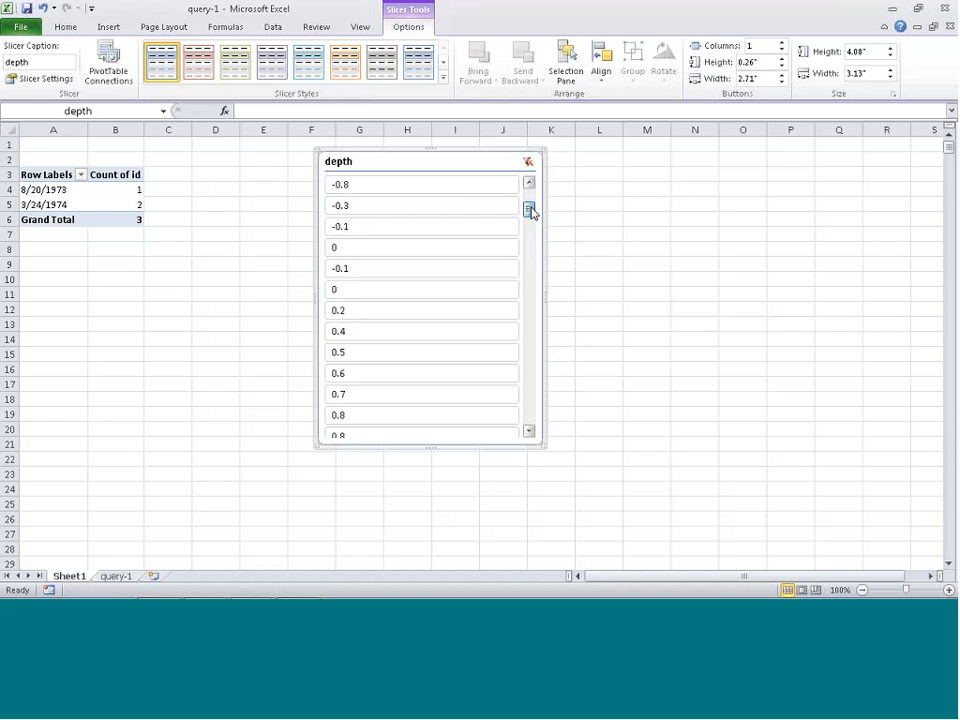
pyautogui.click(381, 273)
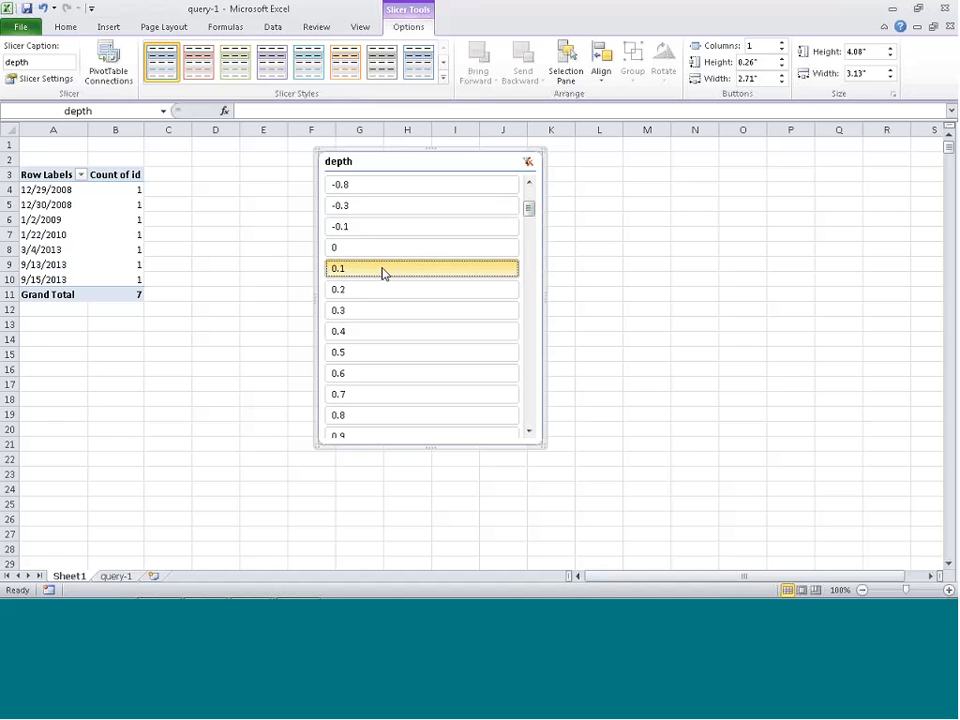
pyautogui.click(381, 296)
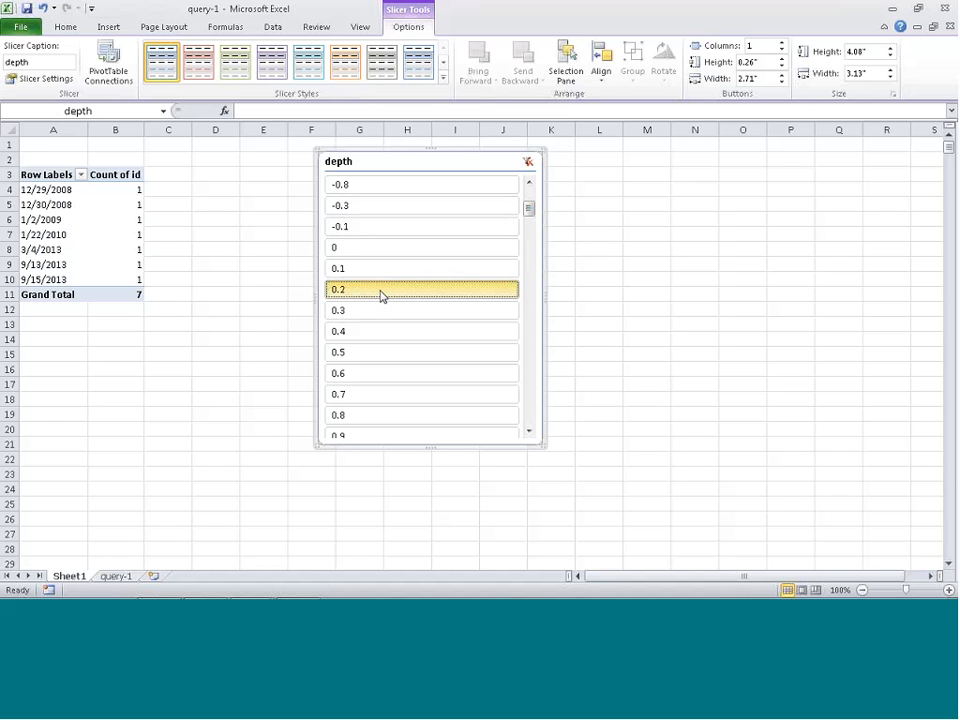
pyautogui.click(368, 314)
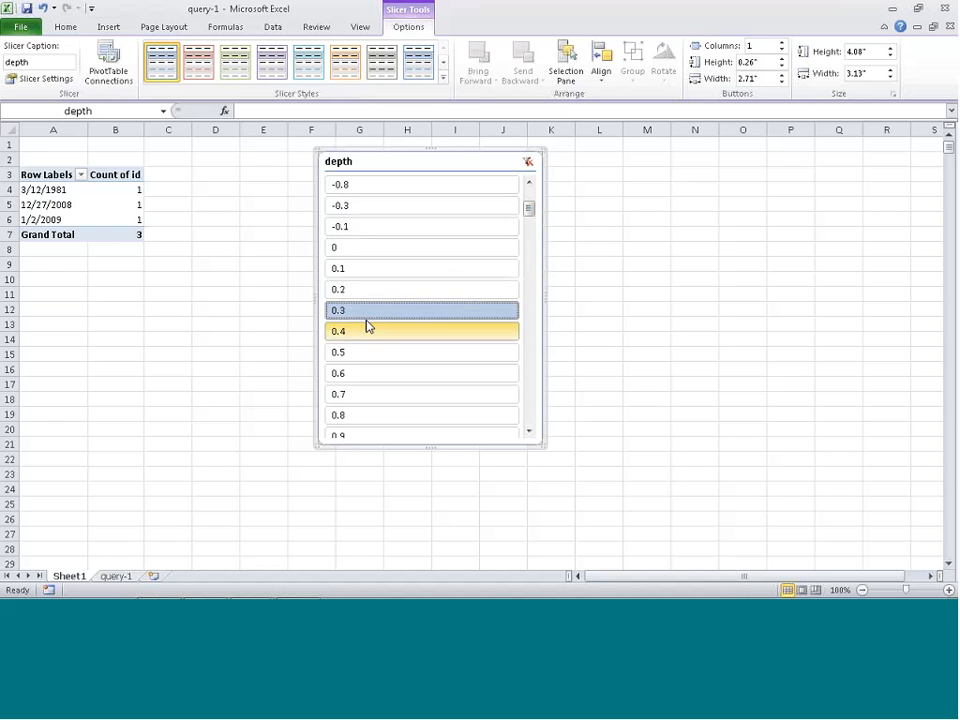
pyautogui.click(367, 334)
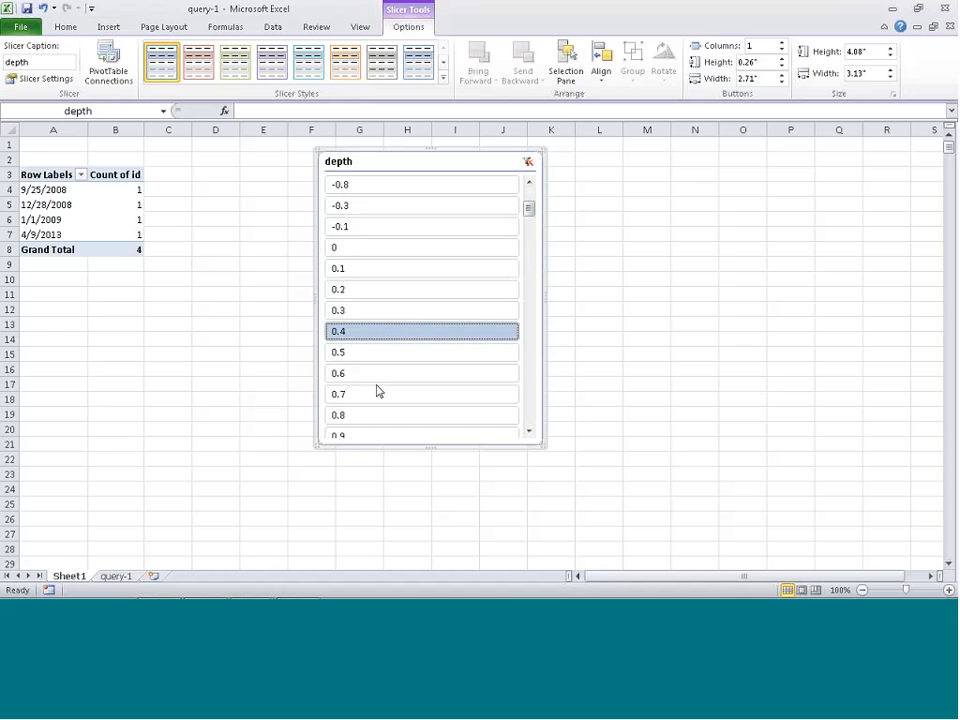
pyautogui.click(376, 374)
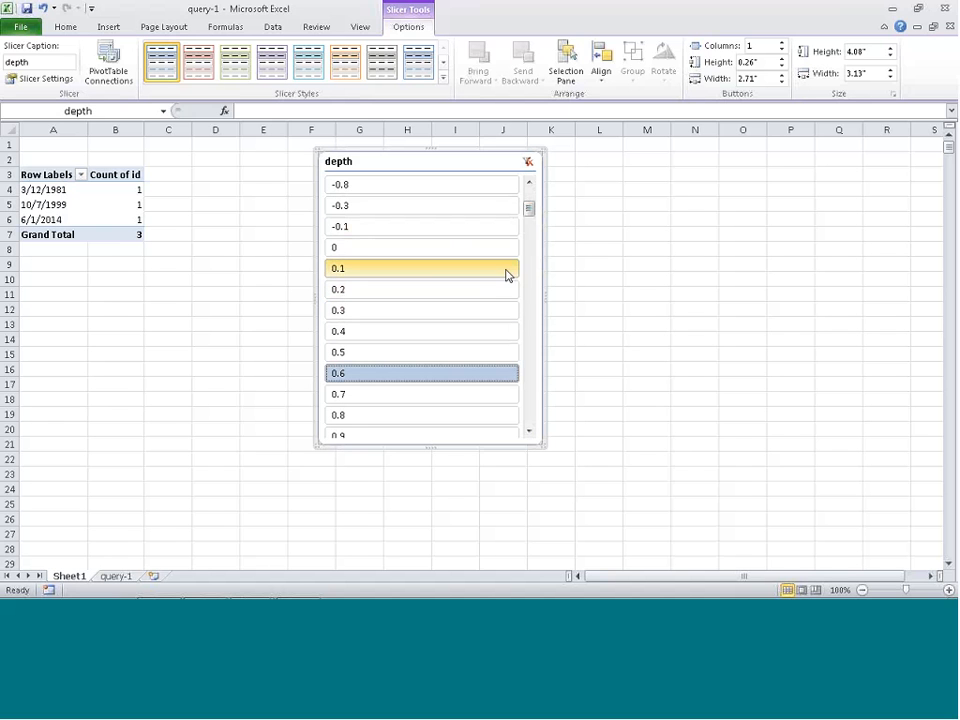
# Filter the PivotTable to the depth range -3.5 through -0.1 with the slicer, and narrow it to -0.1 alone.
pyautogui.moveTo(531, 212); pyautogui.dragTo(535, 205)
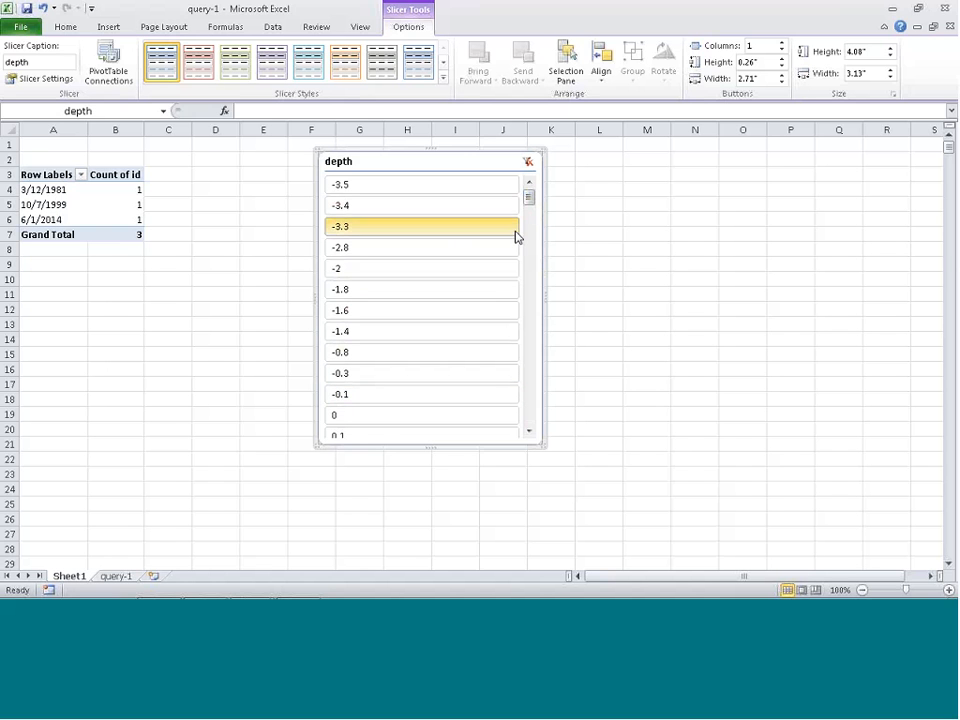
pyautogui.keyDown('shift'); pyautogui.click(404, 185); pyautogui.keyUp('shift')
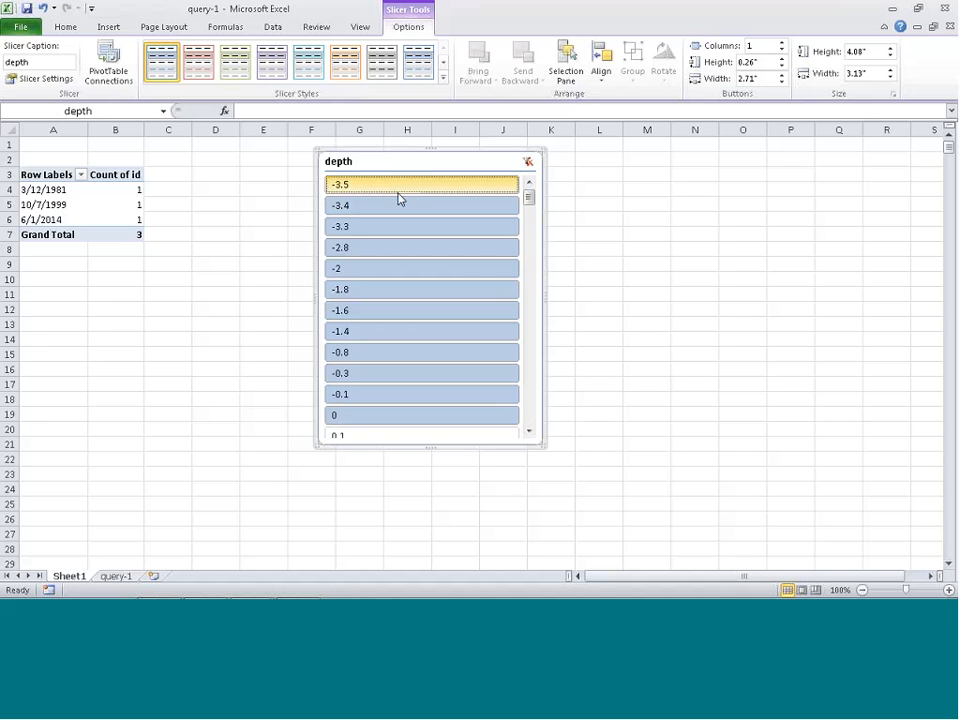
pyautogui.click(403, 189)
pyautogui.moveTo(393, 210); pyautogui.dragTo(366, 396)
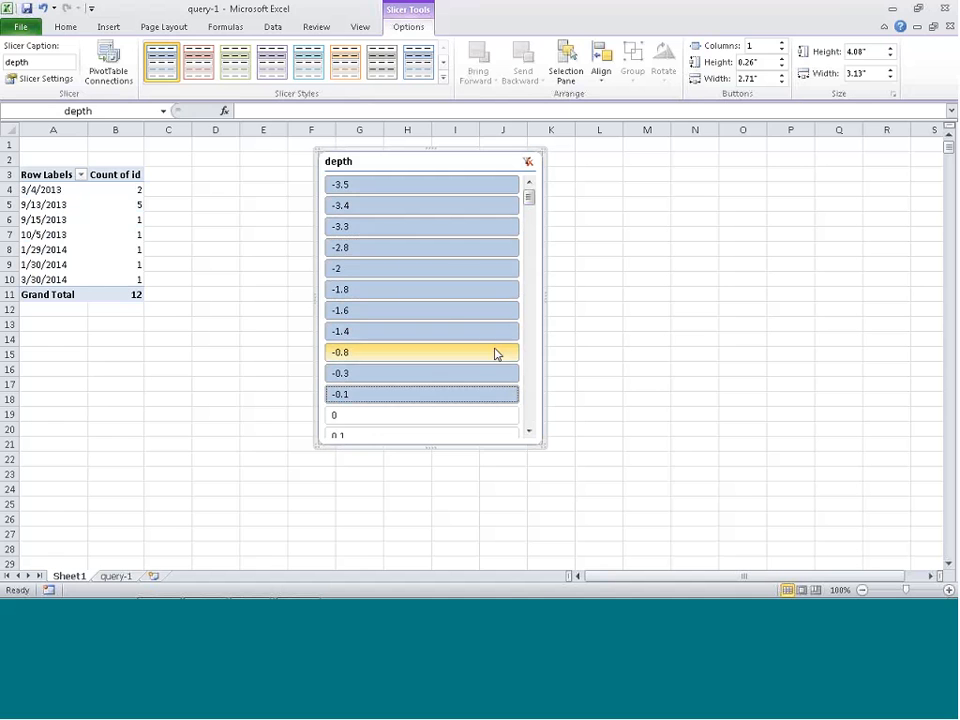
pyautogui.click(504, 394)
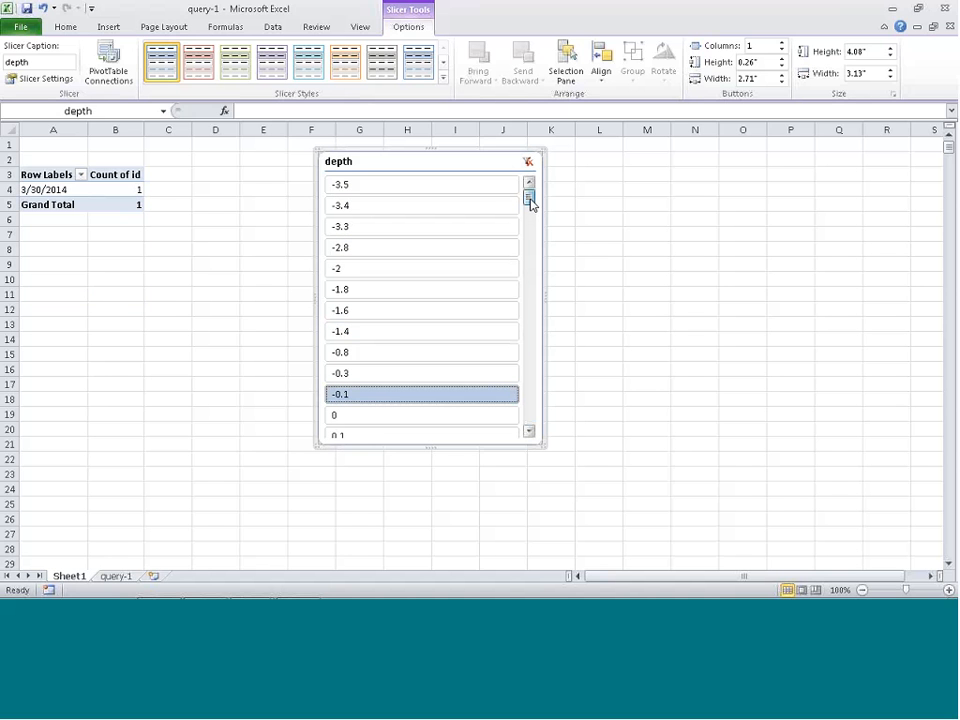
# Clear the depth slicer's filter and delete the slicer from the sheet.
pyautogui.moveTo(531, 201); pyautogui.dragTo(525, 163)
pyautogui.click(528, 162)
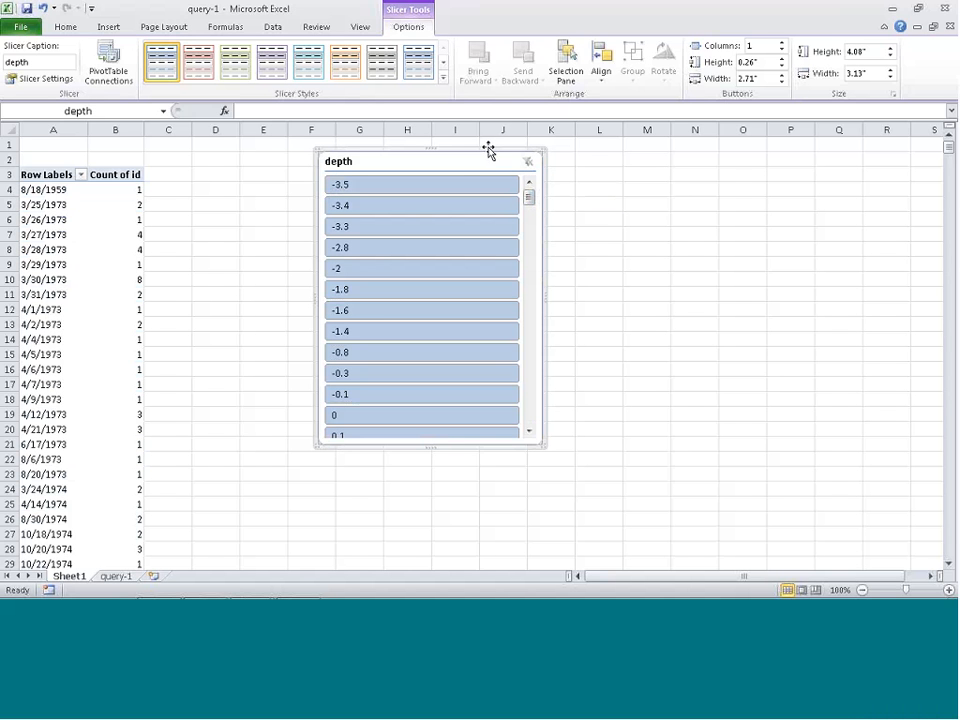
pyautogui.press('Delete')
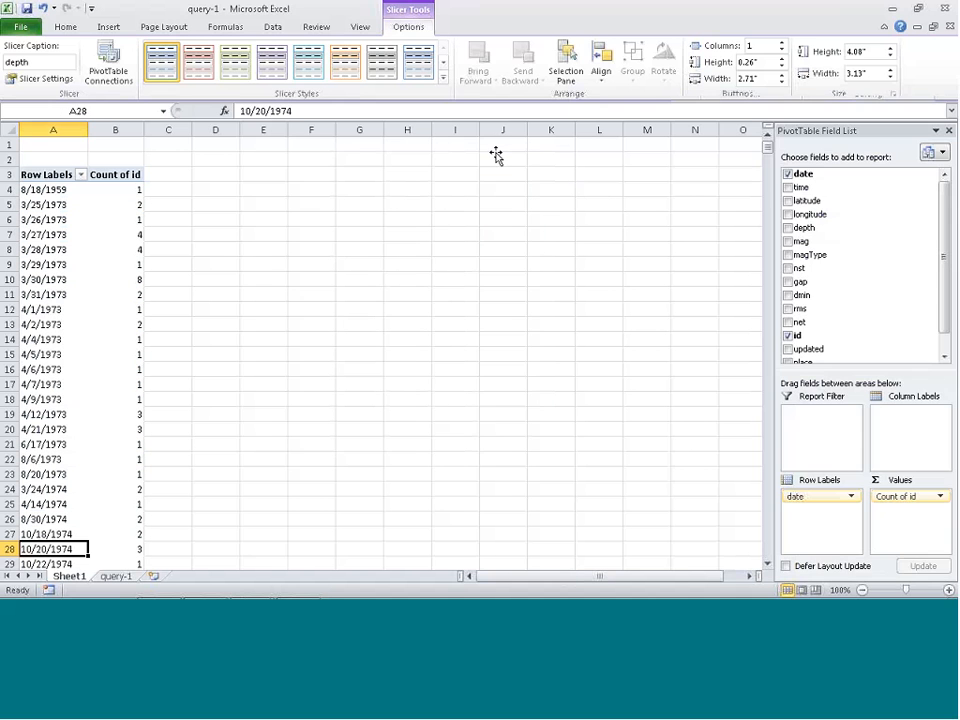
pyautogui.click(360, 278)
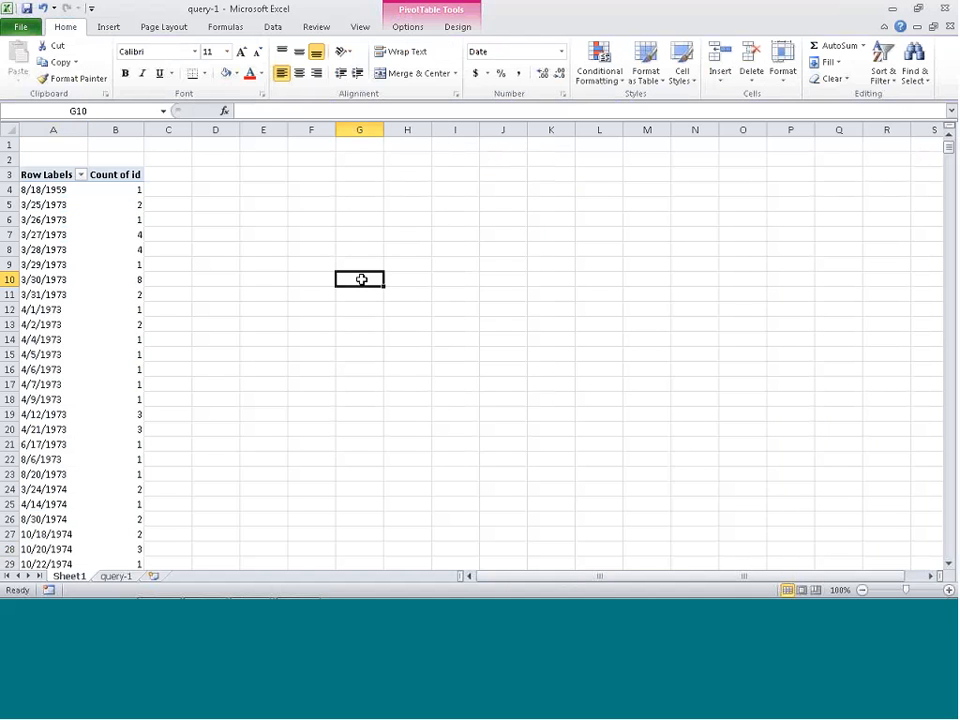
pyautogui.click(82, 285)
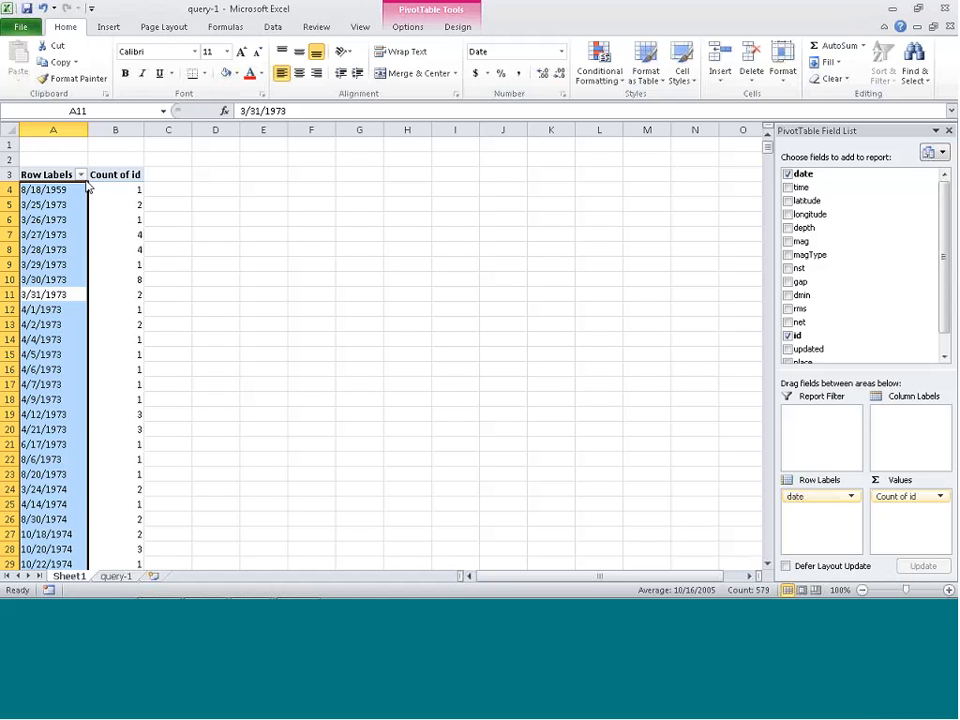
pyautogui.click(82, 176)
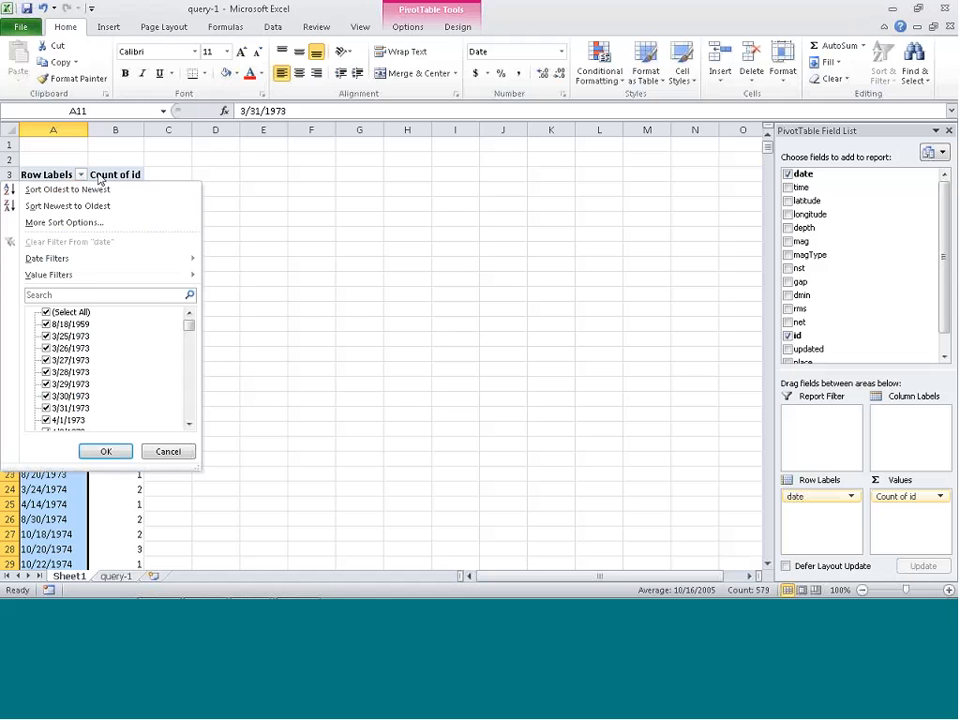
pyautogui.click(276, 264)
# Group the PivotTable's date row labels by years only and look over the yearly counts down to the grand total.
pyautogui.click(57, 218)
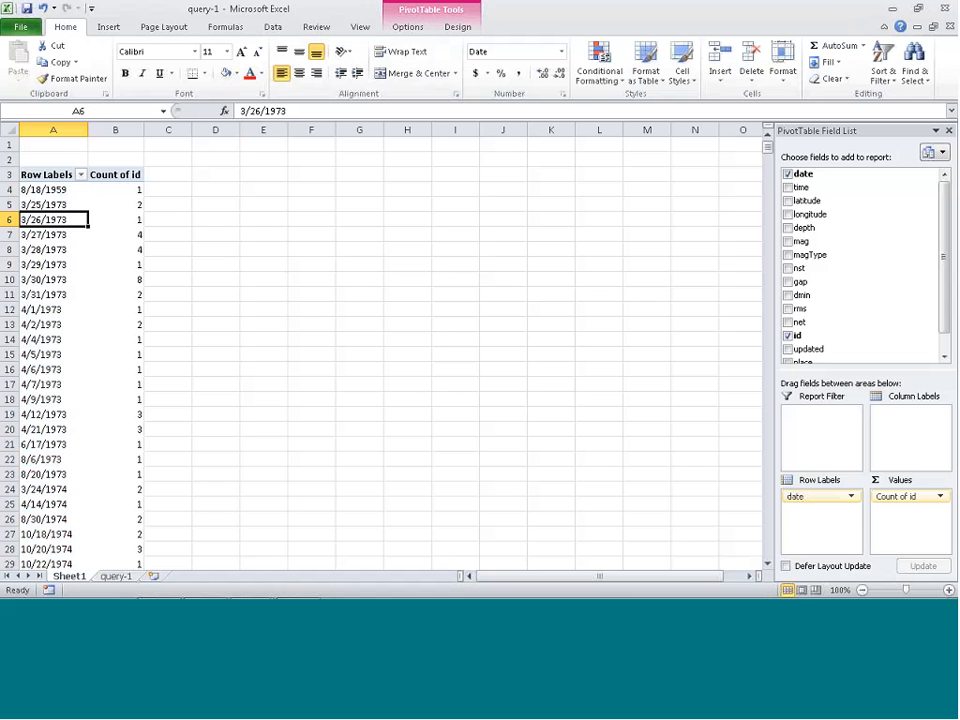
pyautogui.click(405, 28)
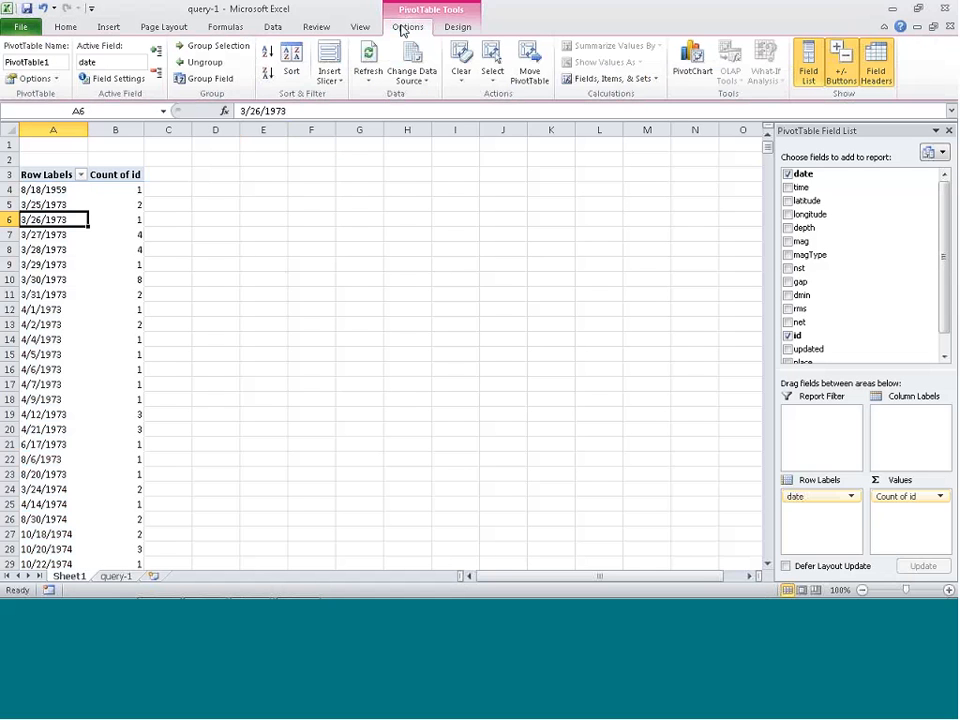
pyautogui.click(240, 47)
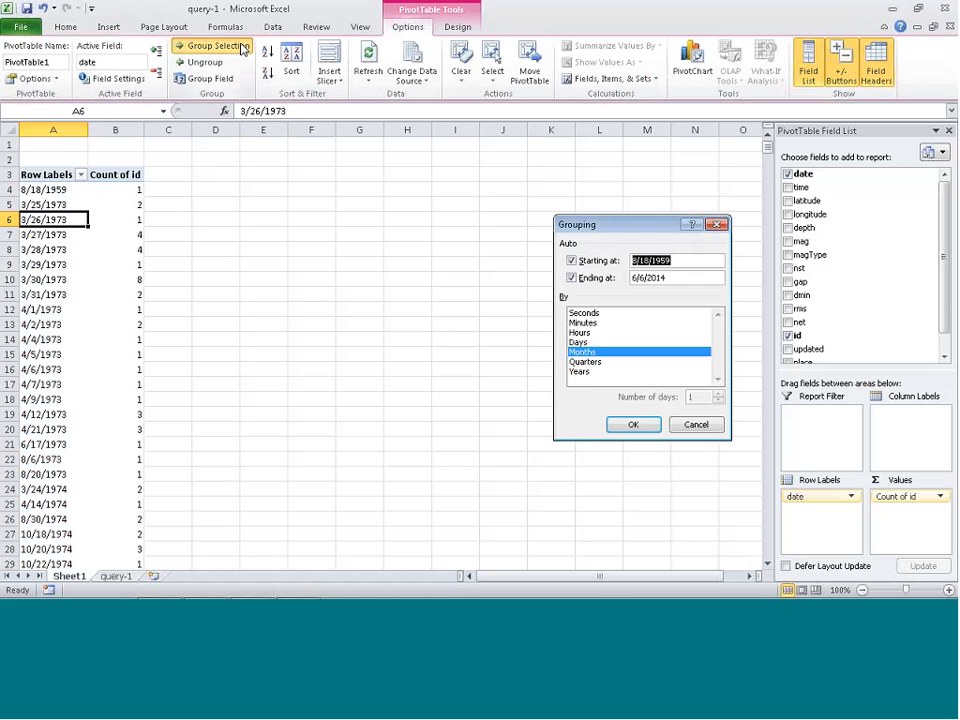
pyautogui.click(580, 372)
pyautogui.click(582, 352)
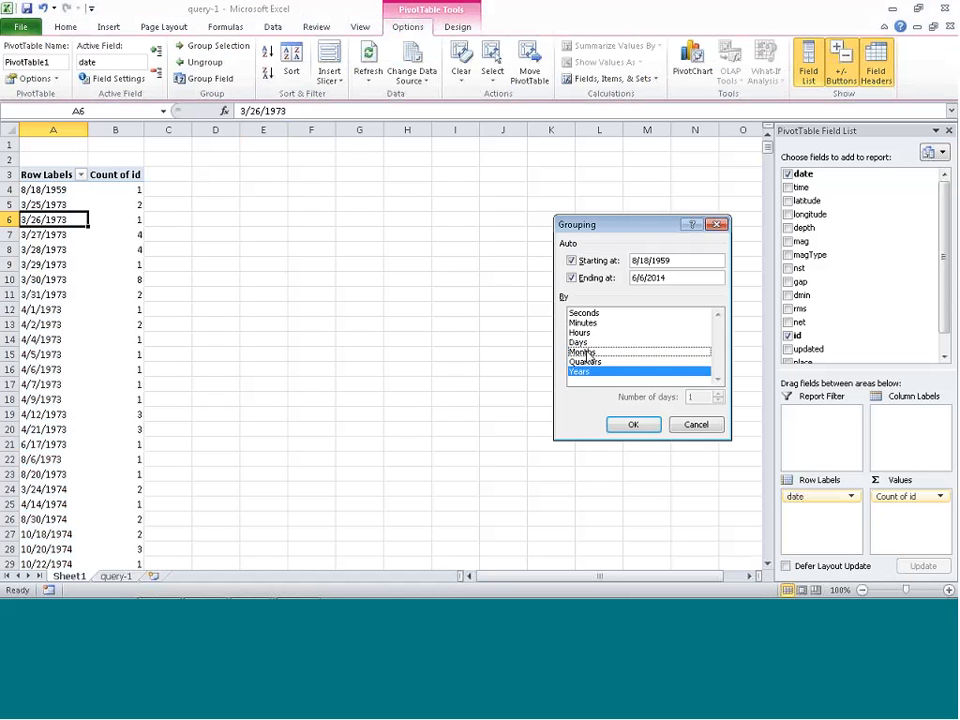
pyautogui.click(634, 426)
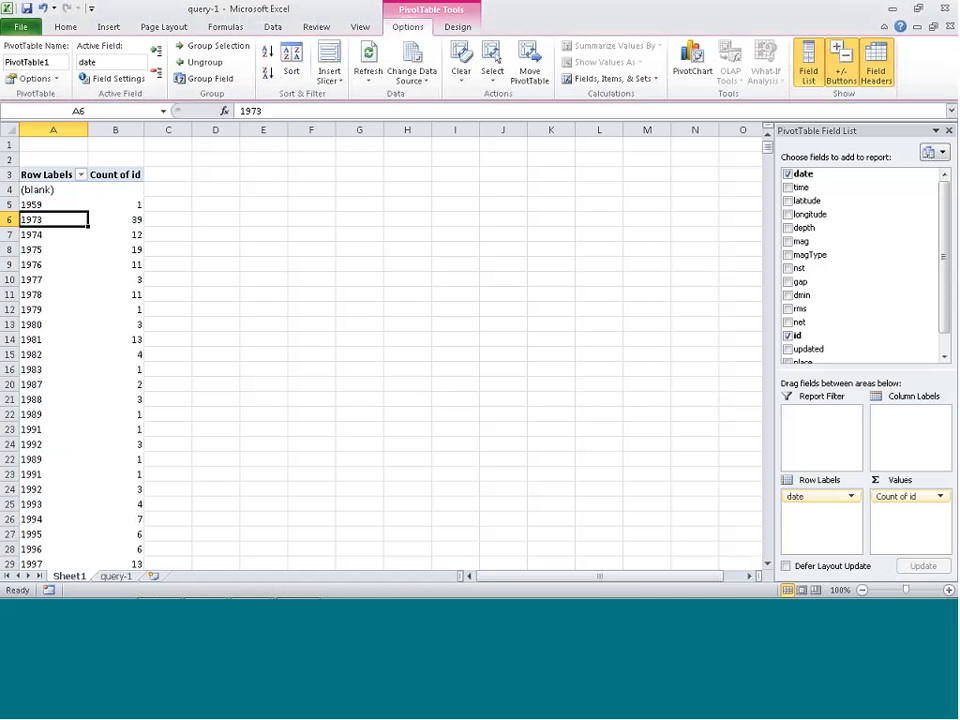
pyautogui.scroll(-10, 191, 276)
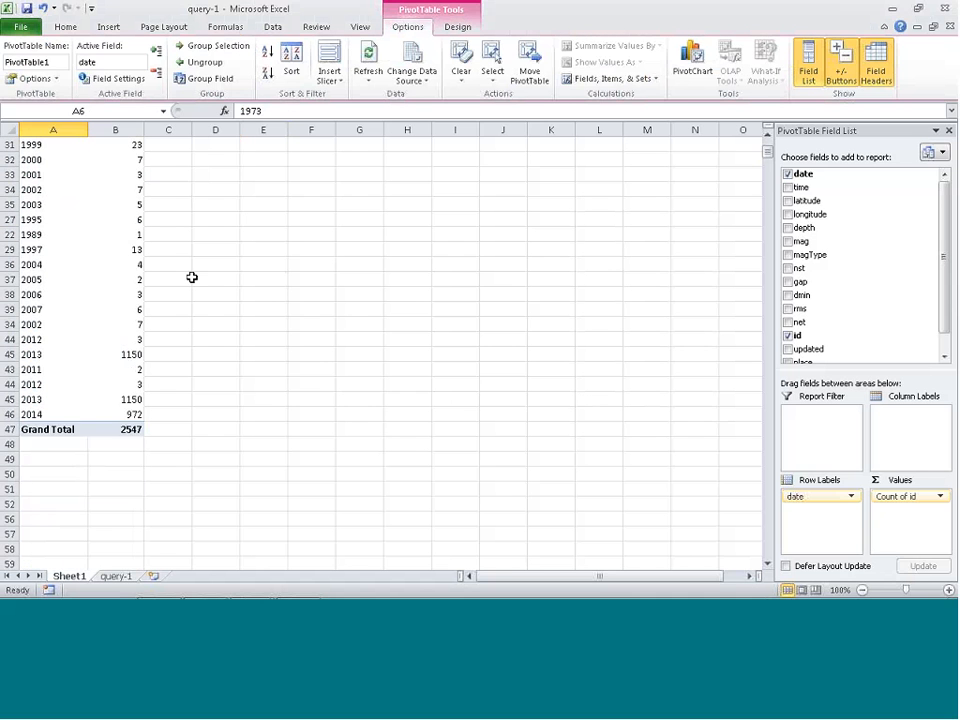
pyautogui.scroll(10, 191, 276)
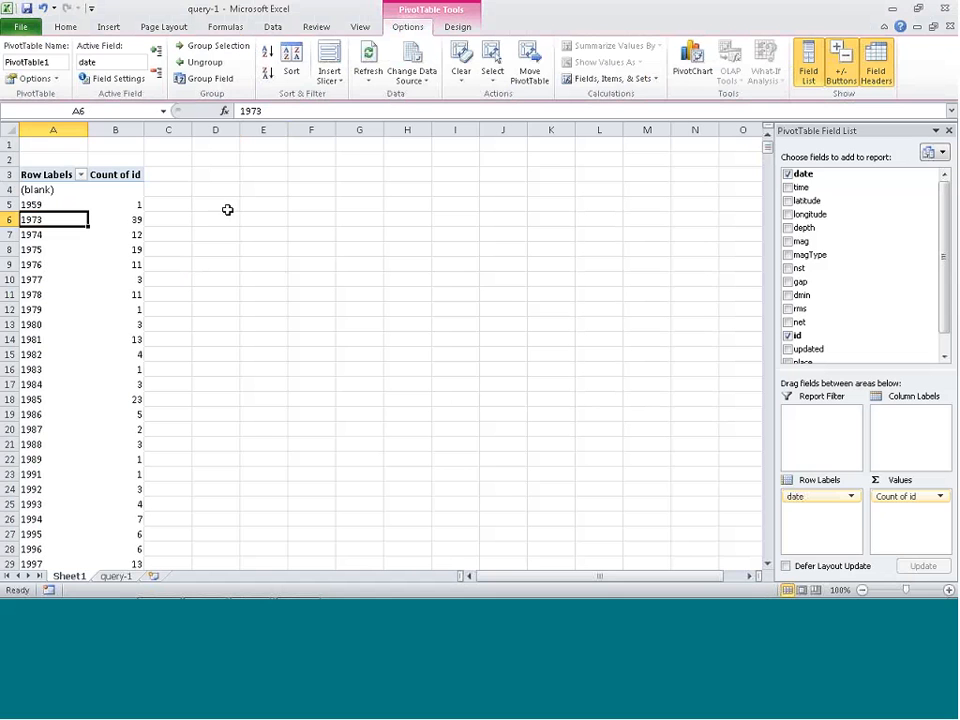
# Insert a clustered column PivotChart of the yearly earthquake counts and enlarge it beside the PivotTable, up to about row 4 and column N.
pyautogui.click(697, 60)
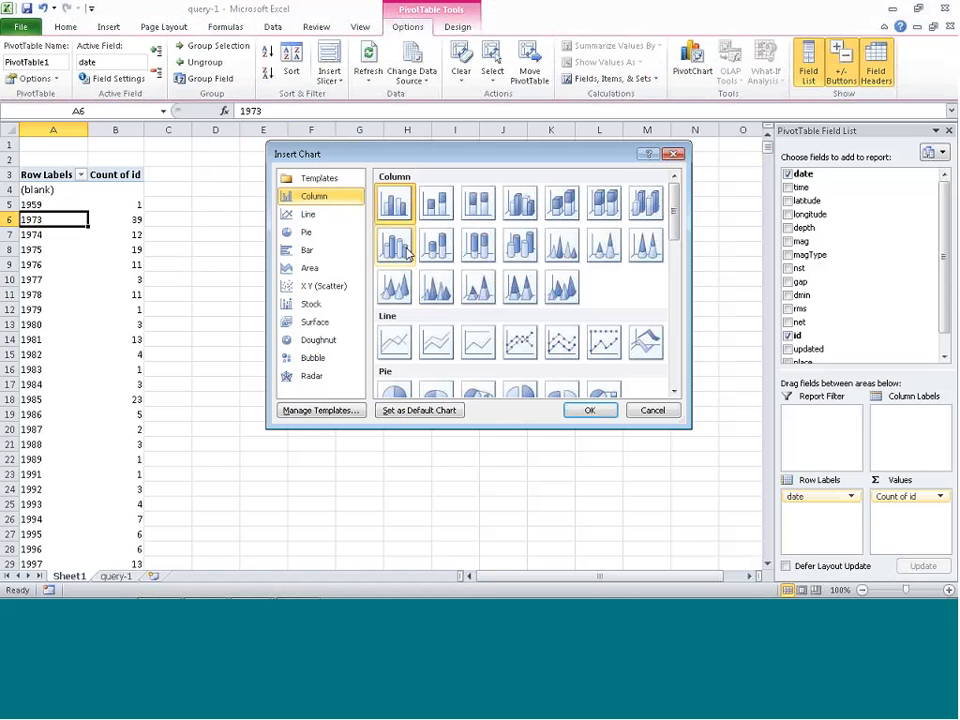
pyautogui.click(587, 411)
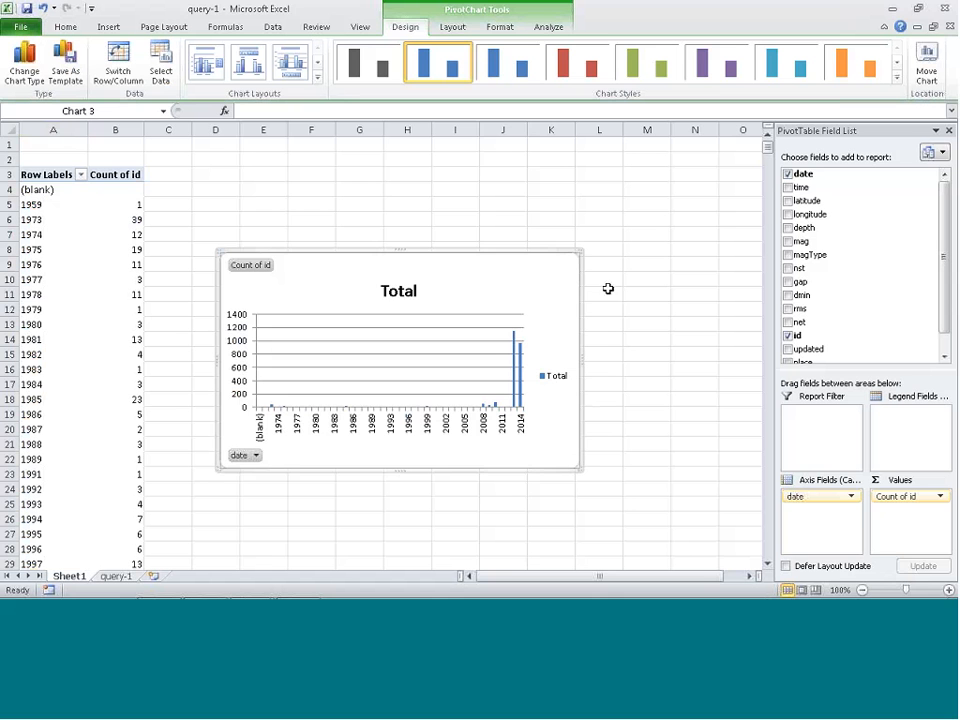
pyautogui.moveTo(578, 248); pyautogui.dragTo(716, 190)
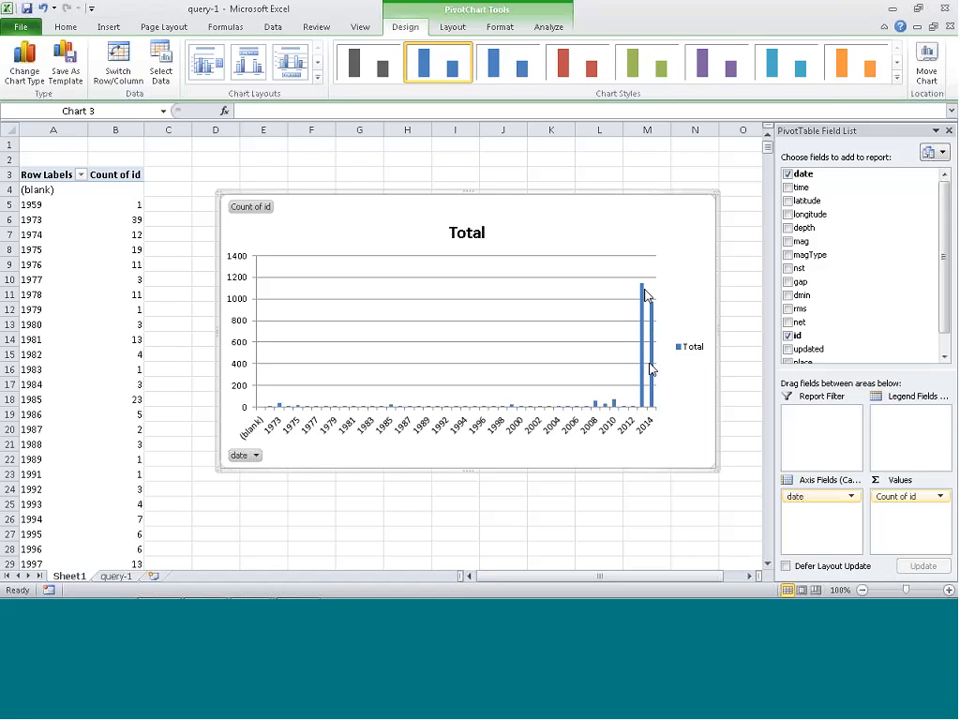
# Filter the PivotChart's date field to show only the years 2004 through 2014.
pyautogui.click(256, 457)
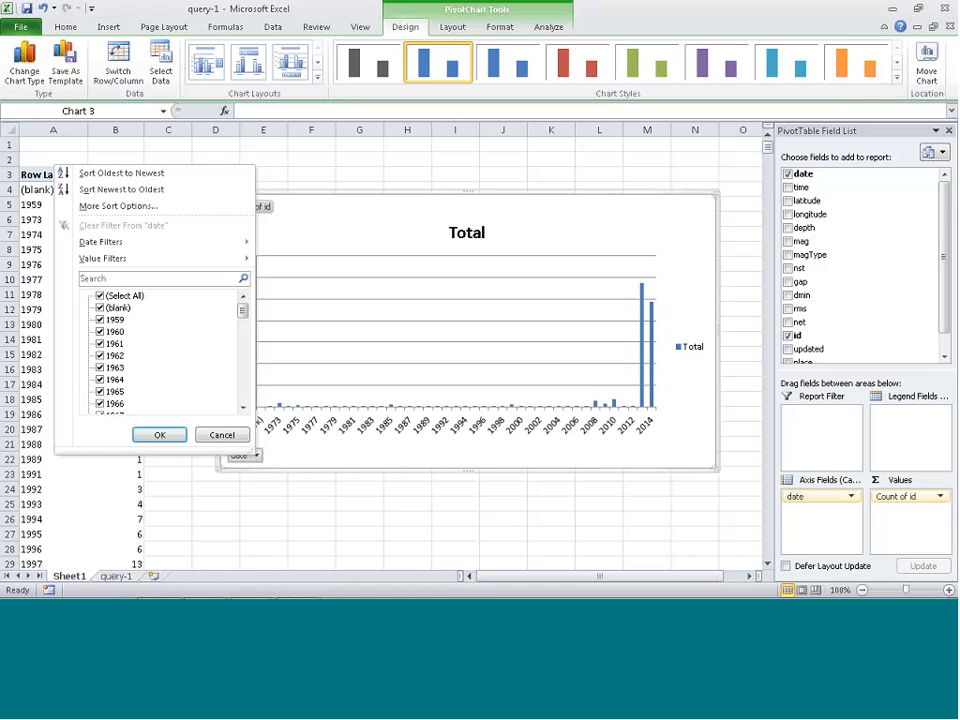
pyautogui.click(100, 297)
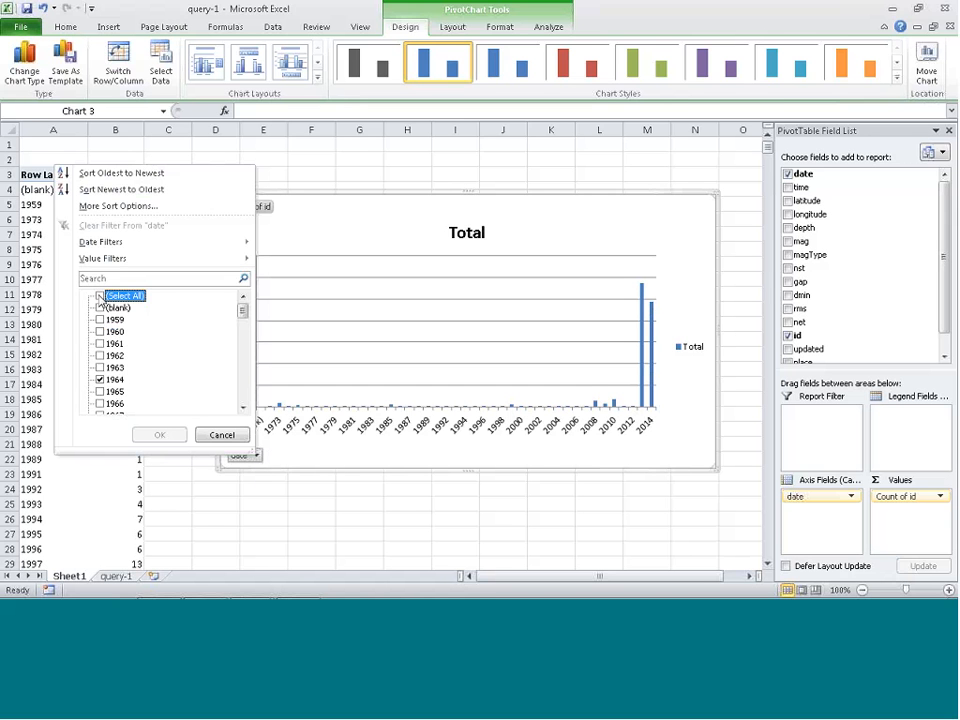
pyautogui.moveTo(244, 313); pyautogui.dragTo(234, 412)
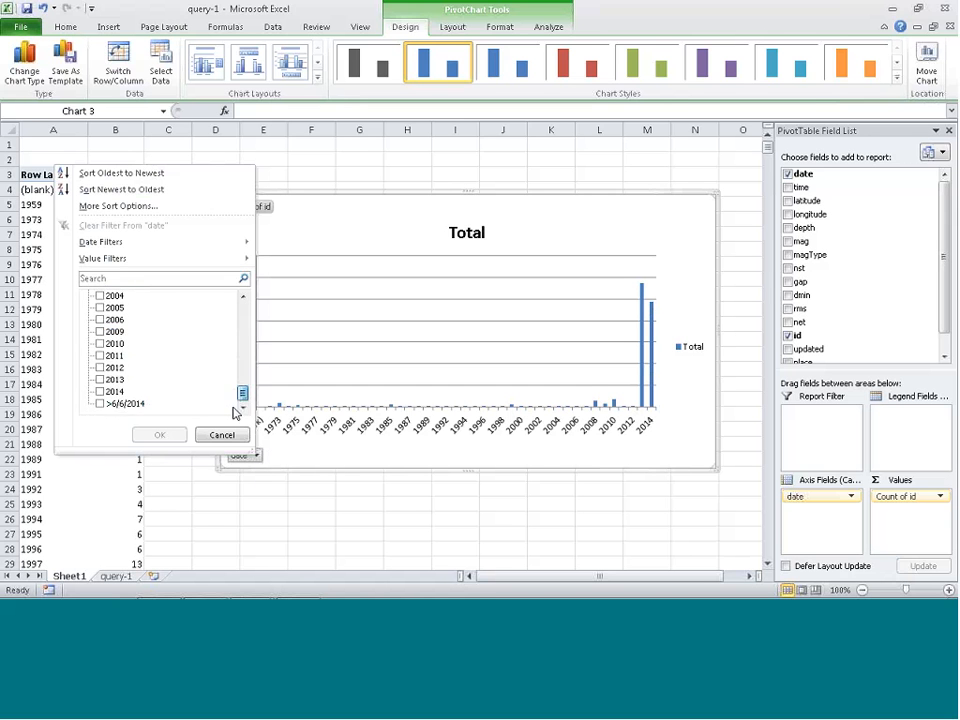
pyautogui.click(99, 380)
pyautogui.click(99, 391)
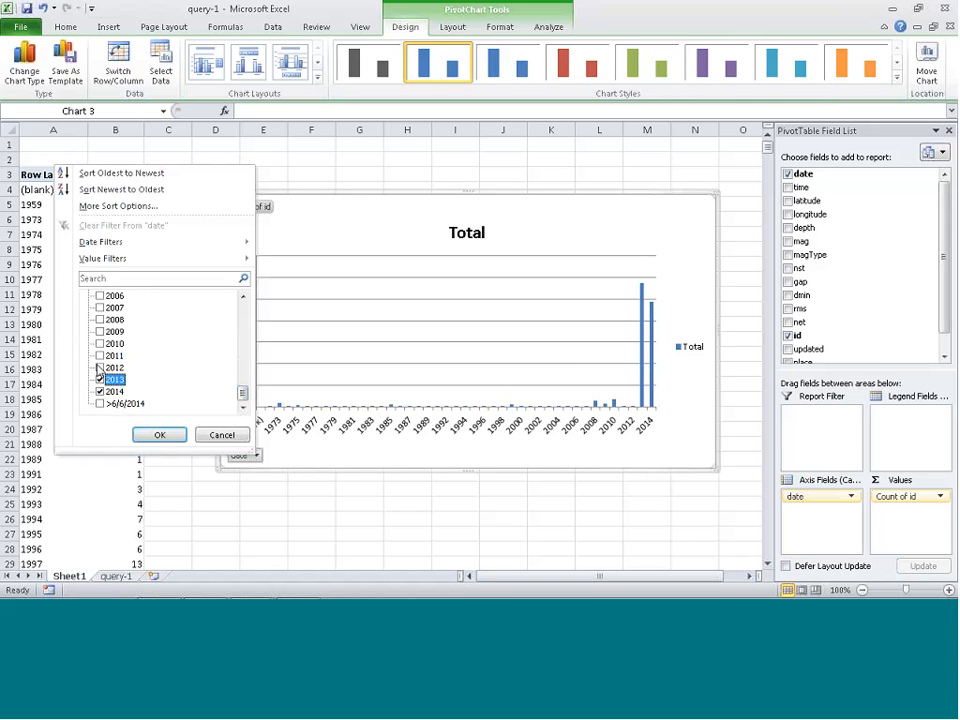
pyautogui.click(99, 367)
pyautogui.click(99, 355)
pyautogui.click(99, 343)
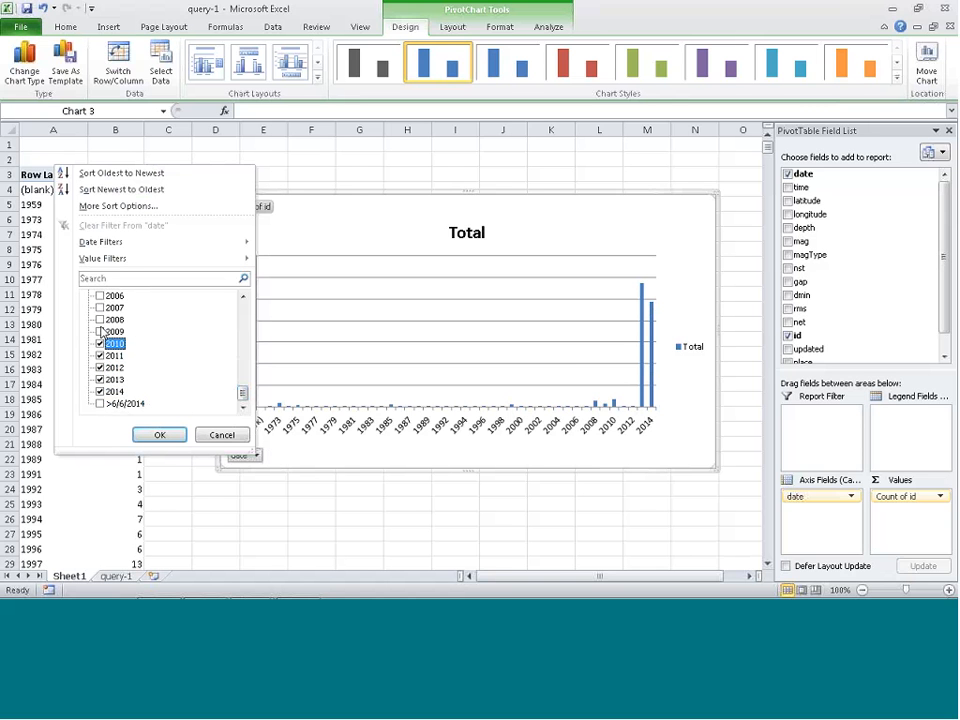
pyautogui.click(99, 331)
pyautogui.click(99, 320)
pyautogui.click(99, 308)
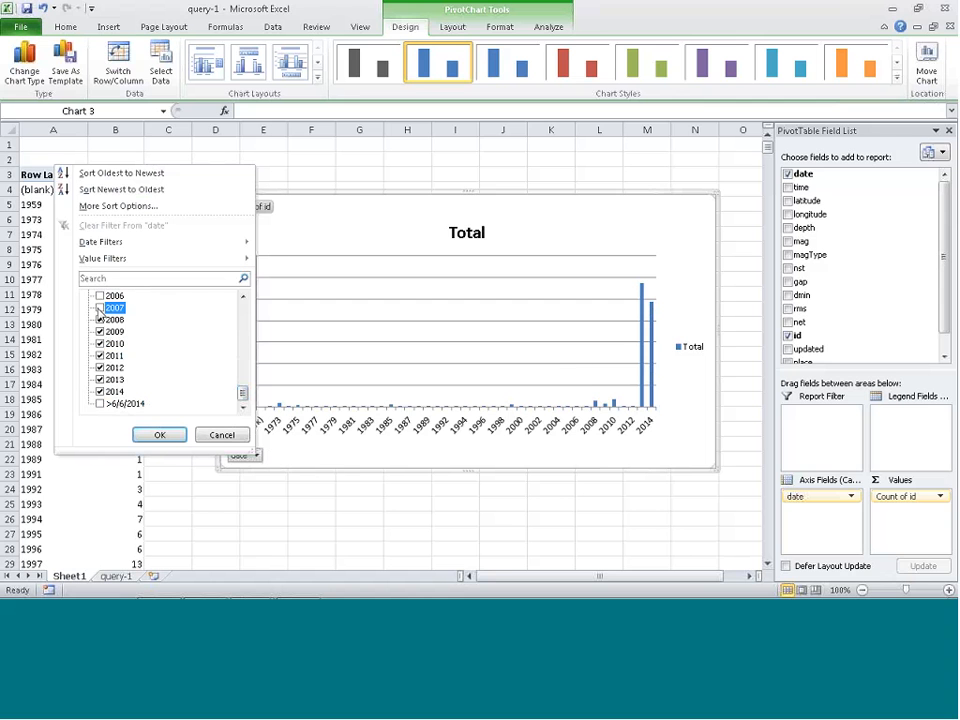
pyautogui.click(99, 296)
pyautogui.click(242, 296)
pyautogui.click(242, 296)
pyautogui.click(242, 296)
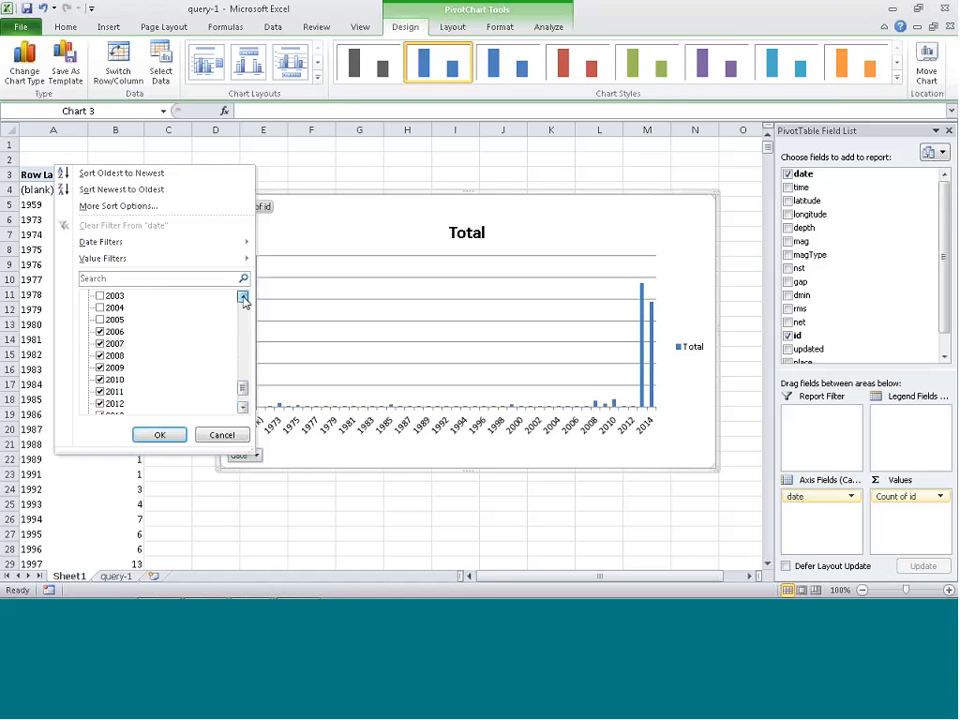
pyautogui.click(99, 308)
pyautogui.click(99, 320)
pyautogui.click(159, 435)
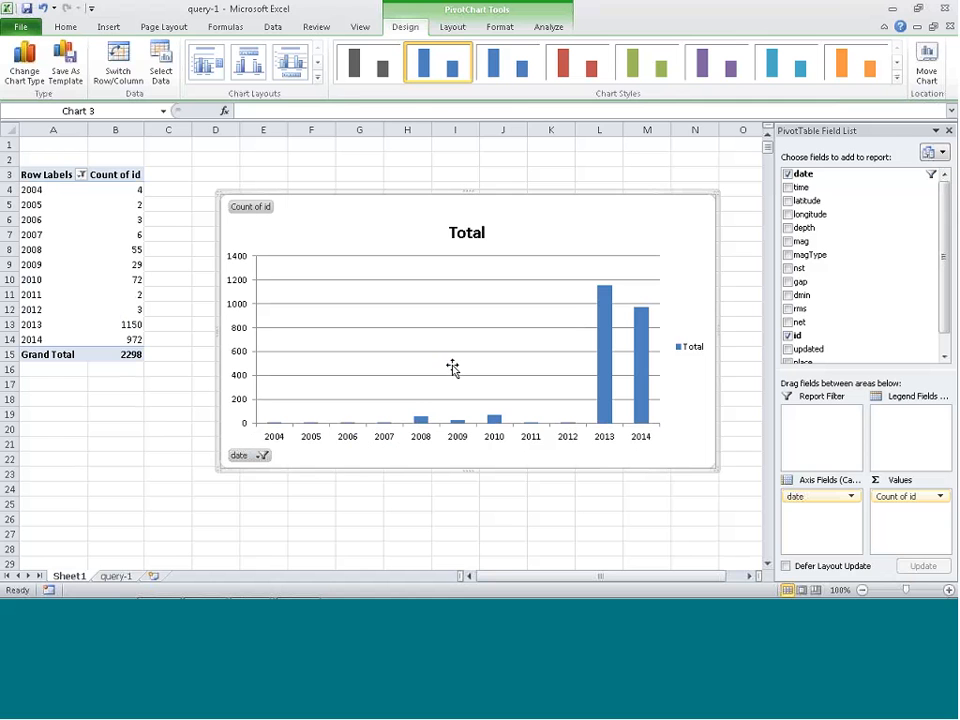
# Add data labels at the outside end of the Total series columns in the PivotChart and deselect the chart.
pyautogui.click(608, 300)
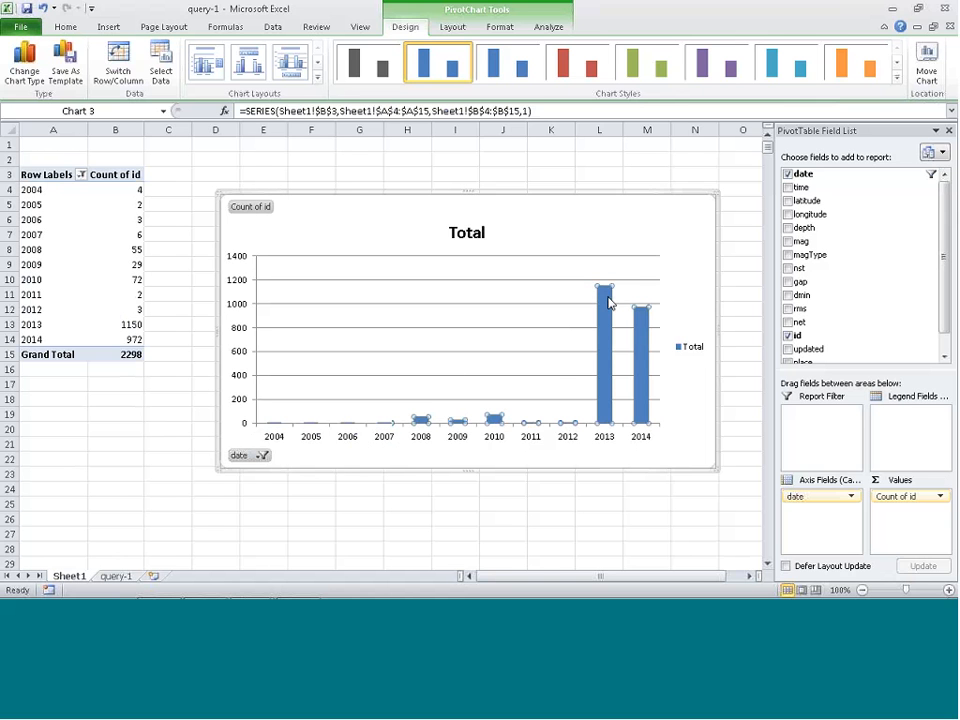
pyautogui.click(452, 27)
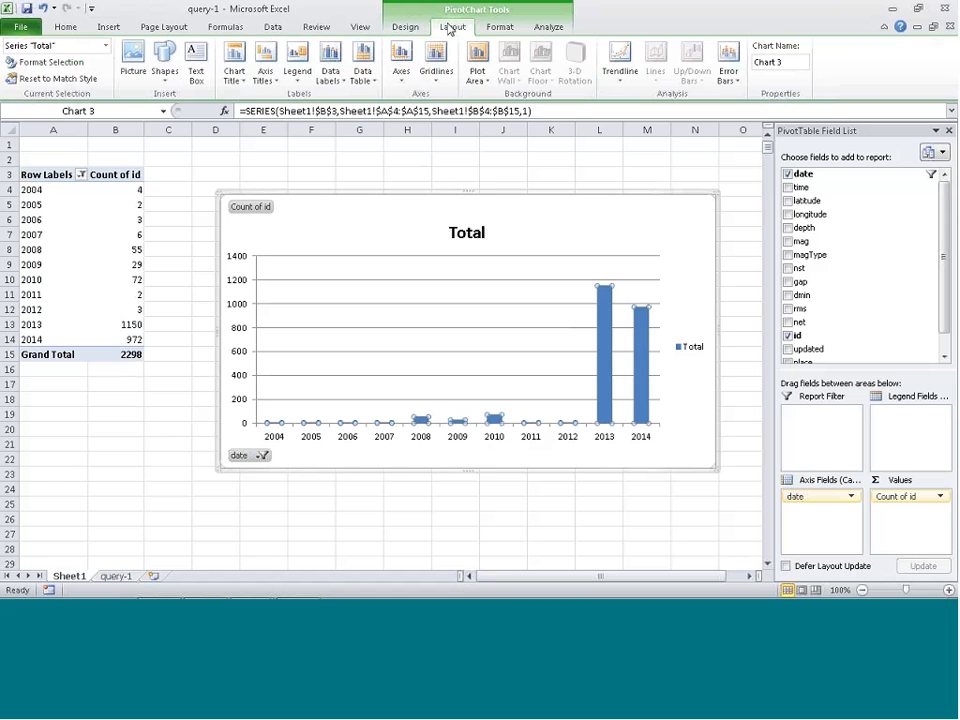
pyautogui.click(346, 84)
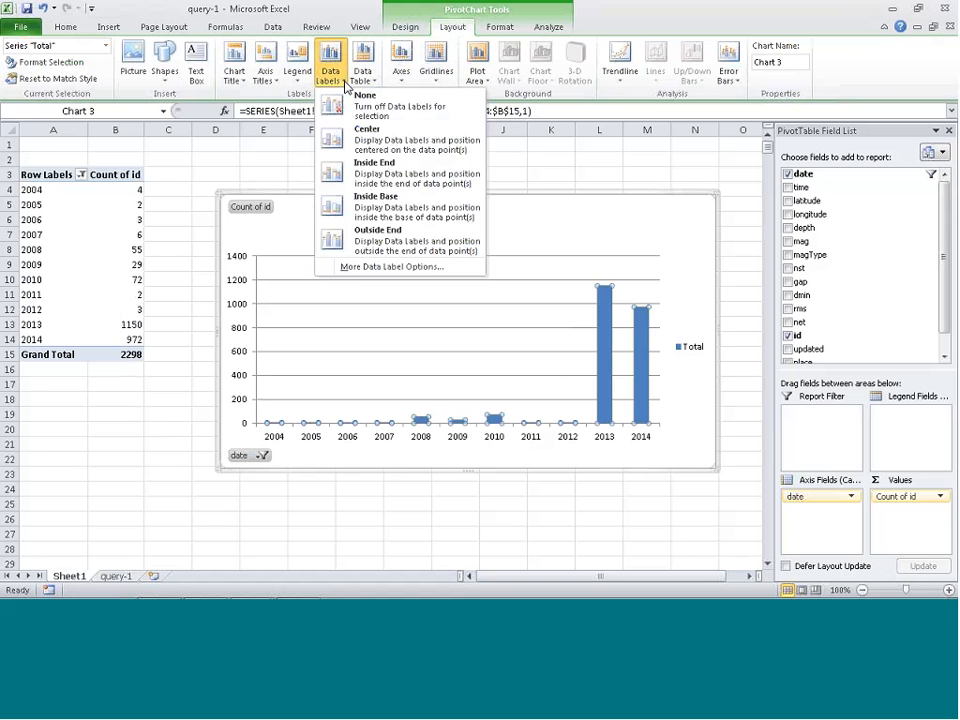
pyautogui.click(392, 234)
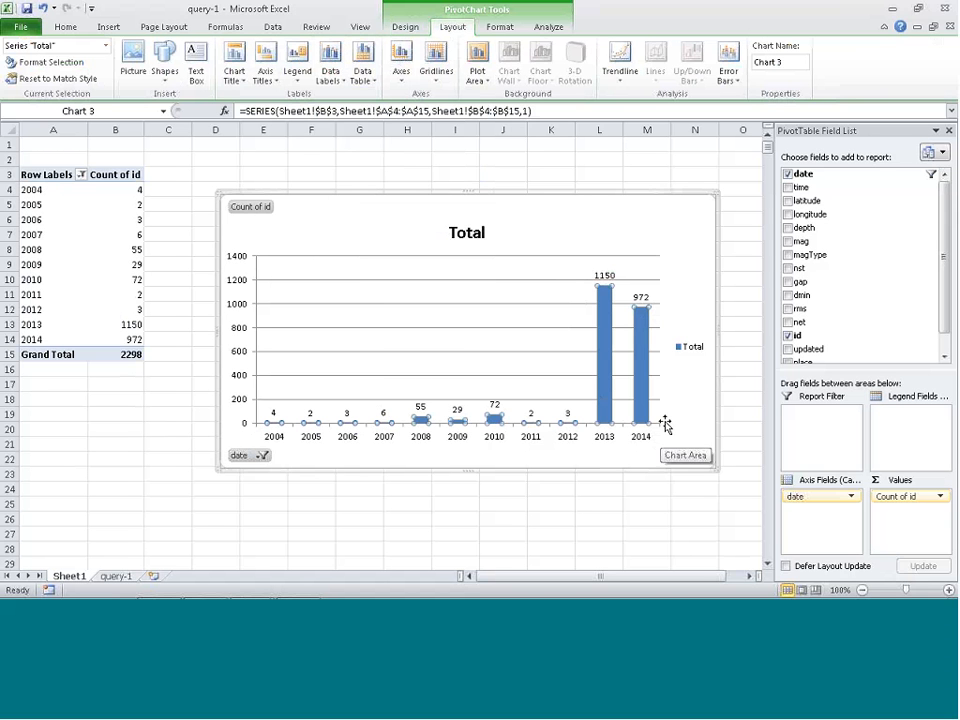
pyautogui.click(688, 499)
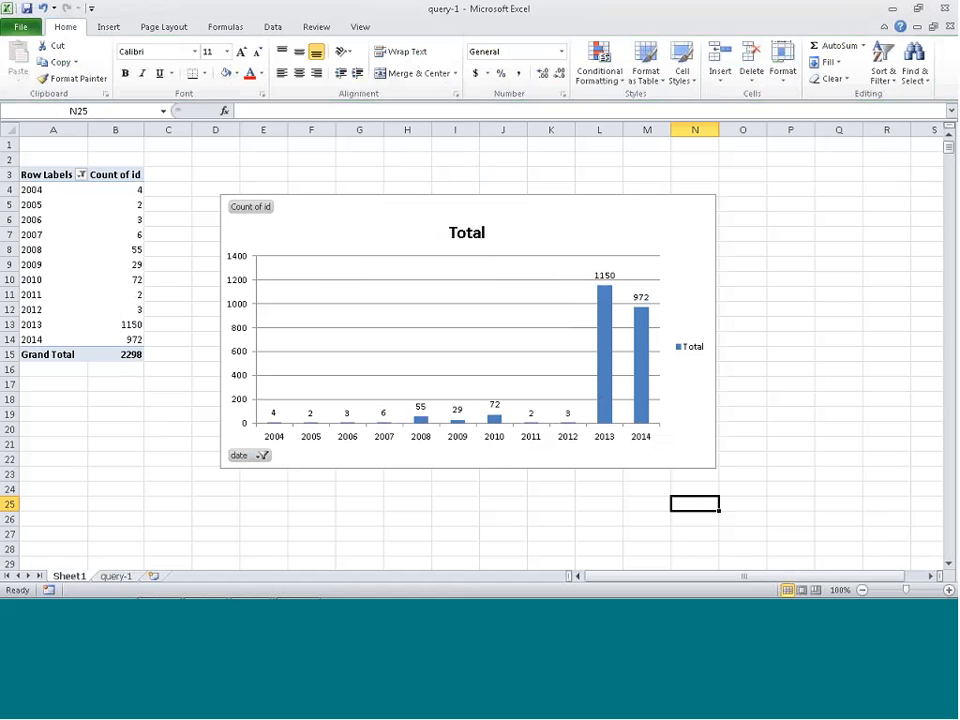
pyautogui.click(132, 249)
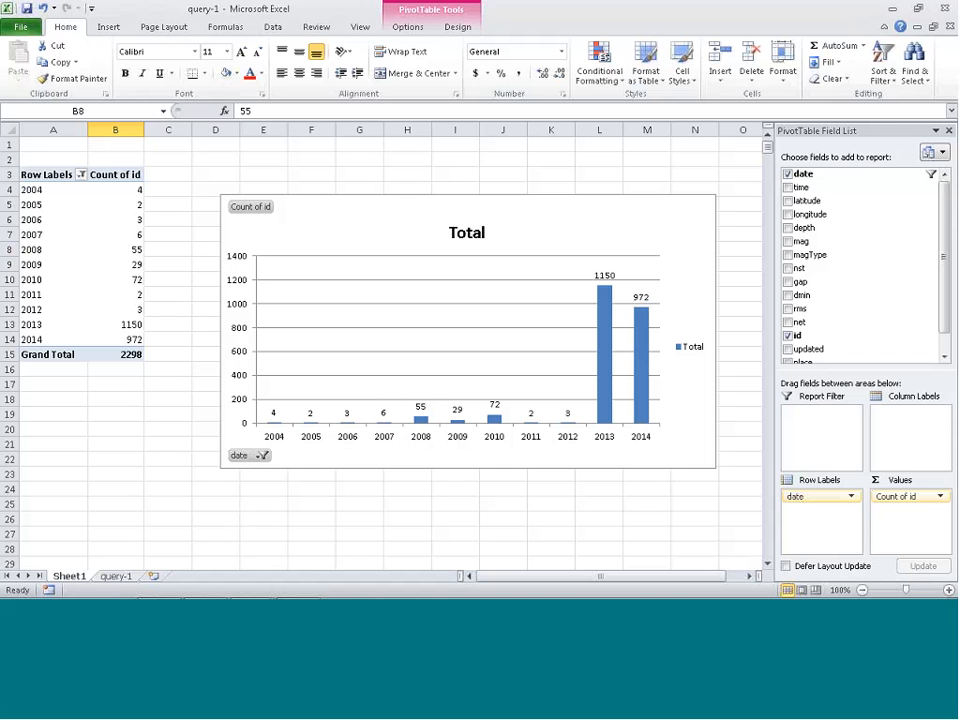
pyautogui.click(196, 405)
pyautogui.click(133, 454)
pyautogui.click(211, 509)
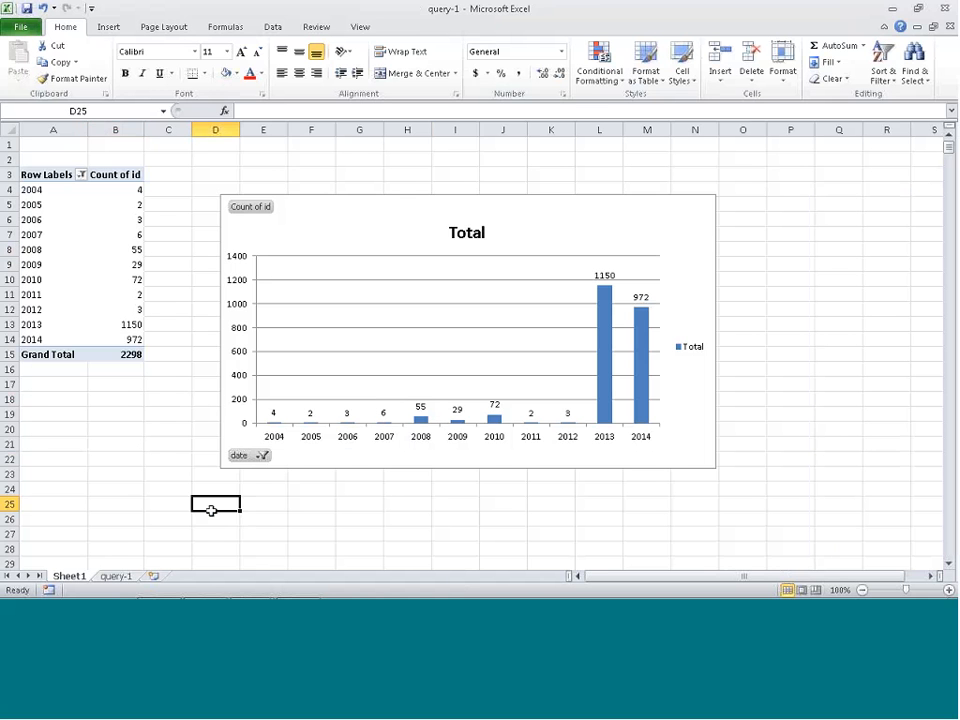
pyautogui.click(388, 502)
pyautogui.click(204, 279)
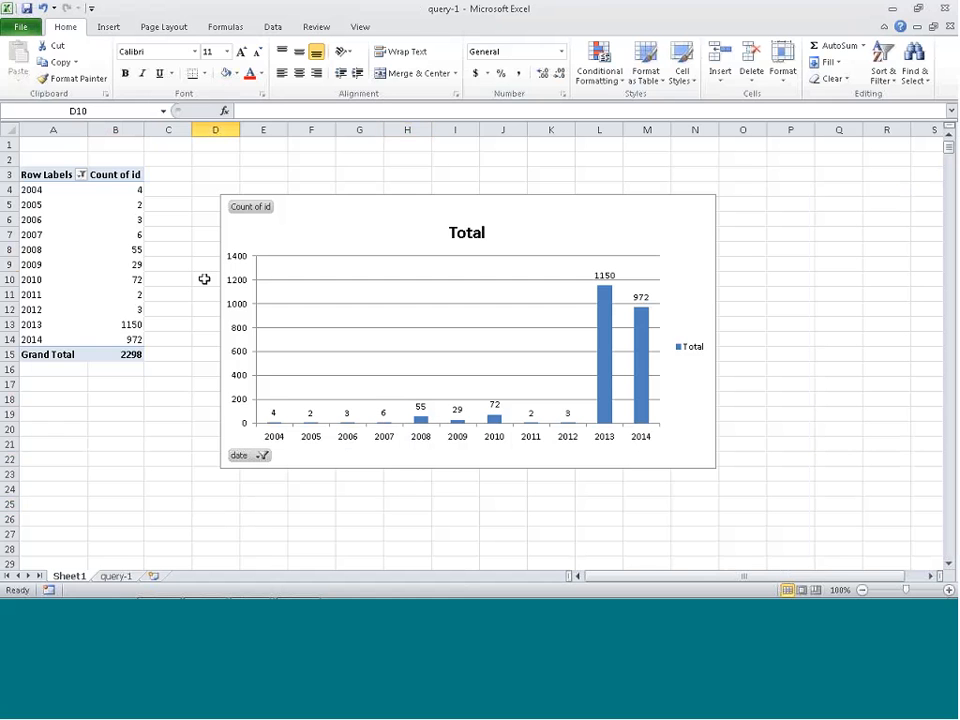
pyautogui.click(230, 189)
pyautogui.click(435, 162)
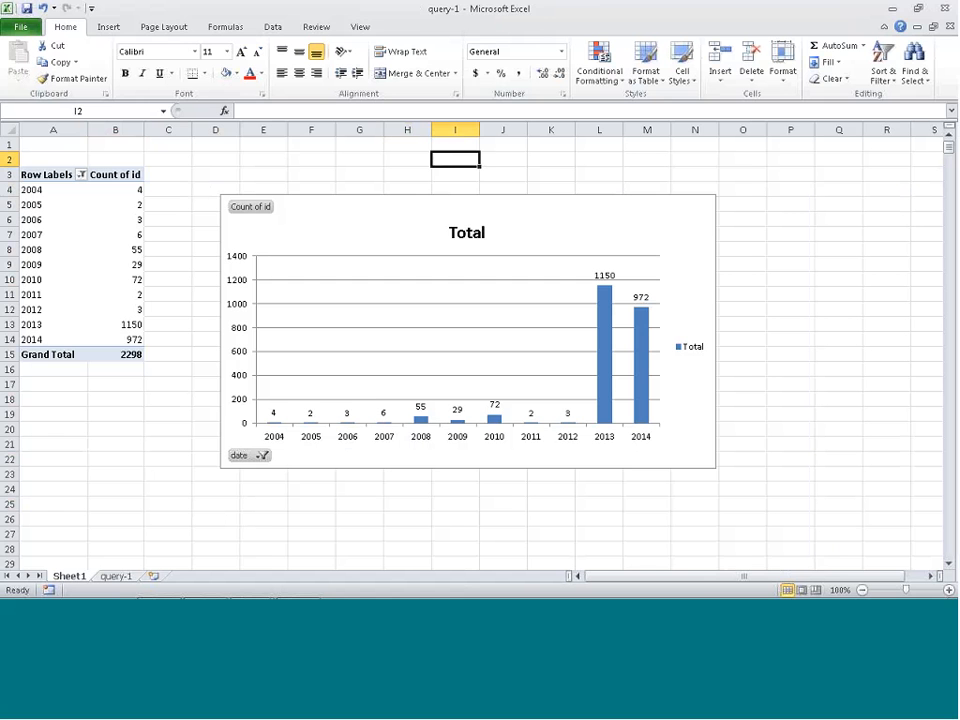
pyautogui.click(923, 110)
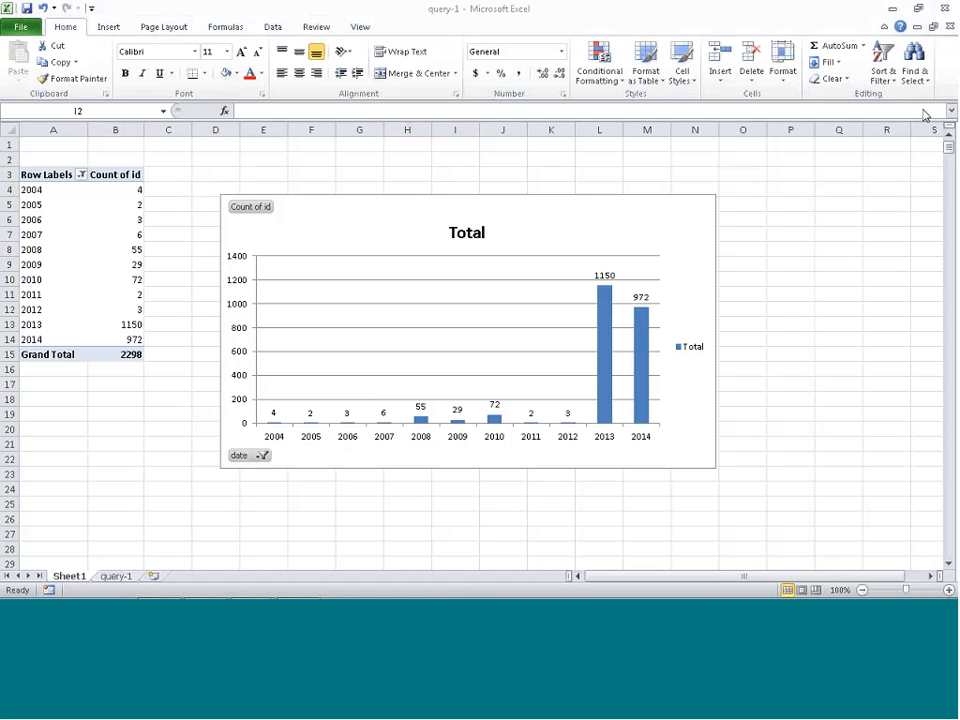